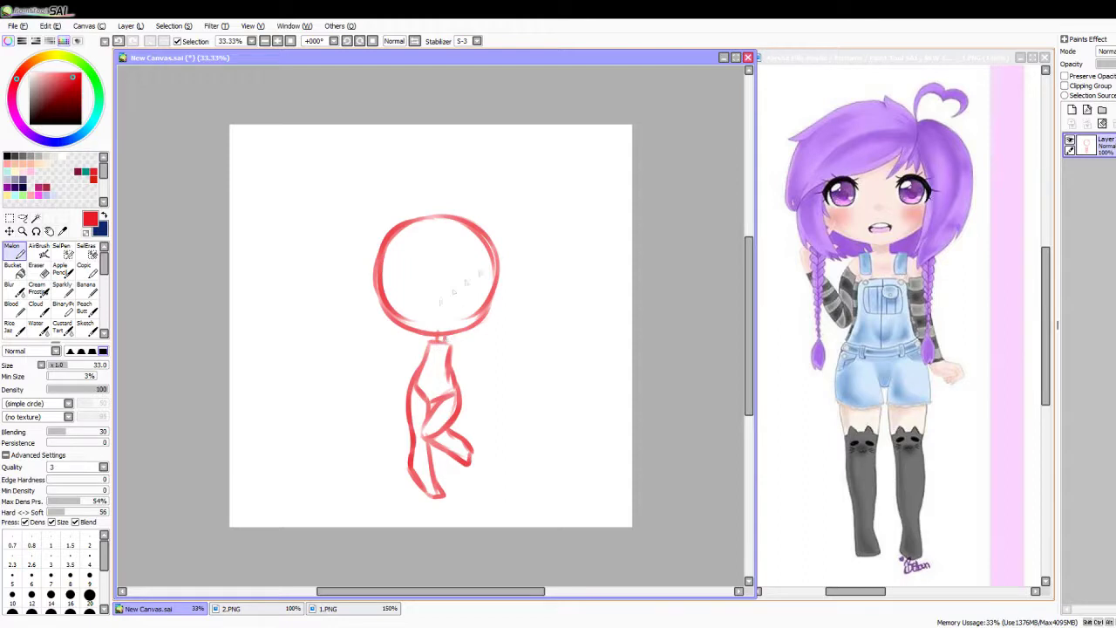
Step: Lasso the head circle and transform it so the head tilts and shifts slightly over the neck
key("a")
mouse_move(383, 348)
left_mouse_down()
mouse_move(441, 186)
mouse_move(384, 349)
left_mouse_up()
key("ctrl+t")
left_click_drag(536, 181, 474, 261)
key("Return")
Step: Sketch the winking eye, the large open eye, the bent arm and the outstretched arm in red
key("n")
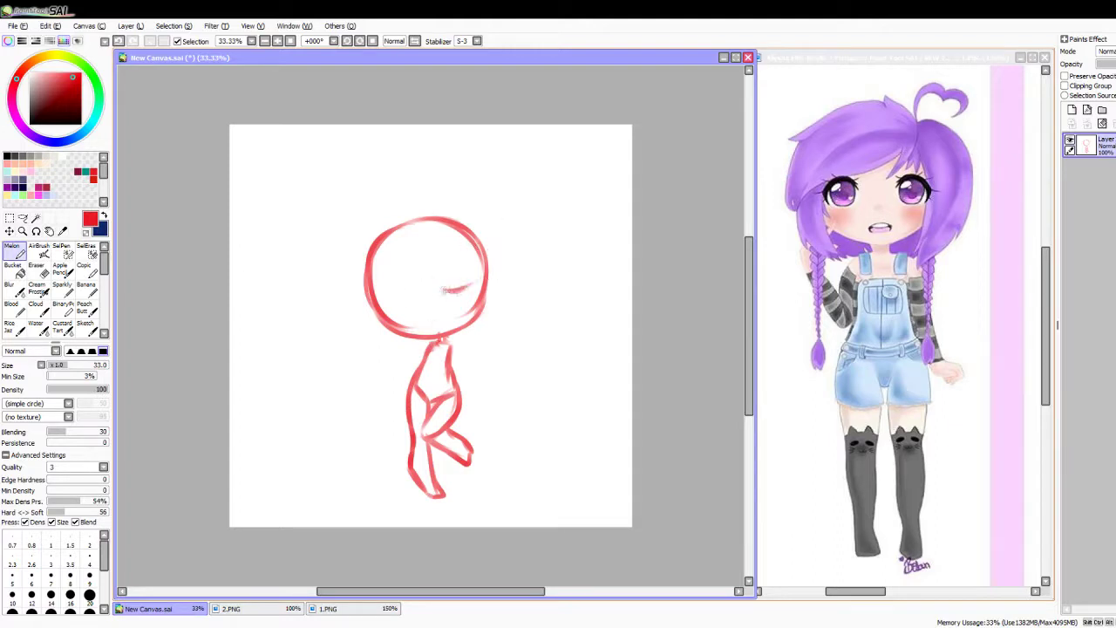
left_click_drag(388, 305, 414, 290)
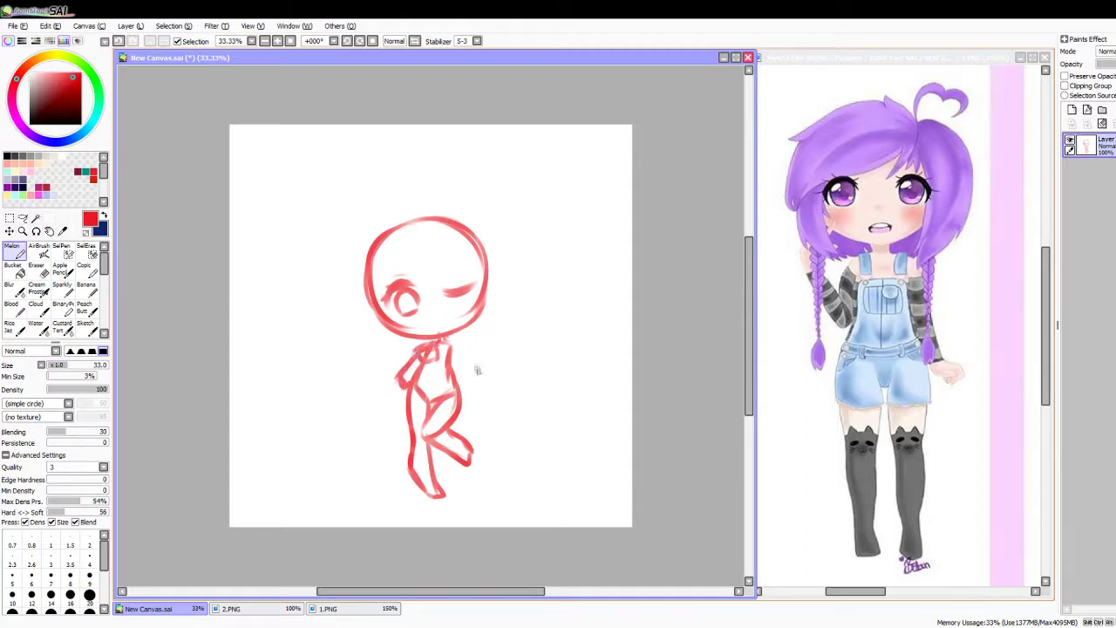
mouse_move(446, 365)
left_mouse_down()
mouse_move(502, 341)
mouse_move(523, 318)
left_mouse_up()
Step: Check the figure sketch mirrored and move it higher on the canvas
key("h")
key("h")
left_click_drag(502, 393, 500, 370)
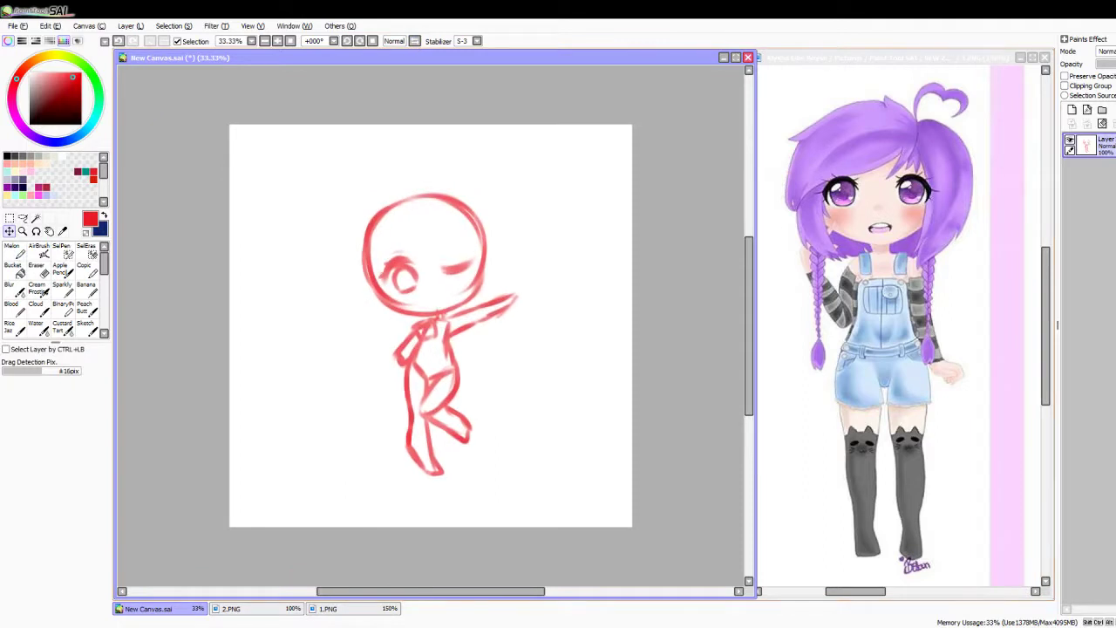
Step: Fade the body sketch layer to 29% opacity and add a new layer above it
left_click_drag(1106, 64, 1090, 64)
left_click(1072, 110)
Step: Try to draw the winking eye's thick lash line in dark red with the Peach Butt brush
left_click(82, 308)
left_click(55, 97)
left_click(277, 41)
left_click(277, 41)
mouse_move(463, 199)
left_mouse_down()
mouse_move(521, 181)
mouse_move(480, 202)
left_mouse_up()
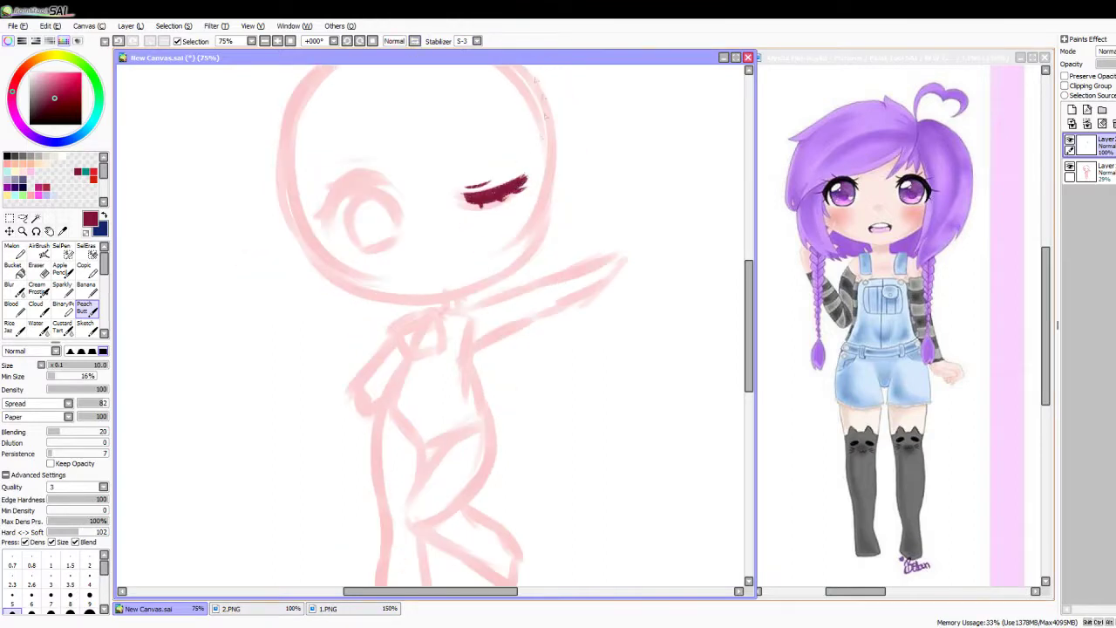
key("h")
mouse_move(520, 183)
left_mouse_down()
mouse_move(407, 179)
mouse_move(453, 173)
left_mouse_up()
left_click_drag(388, 184, 466, 179)
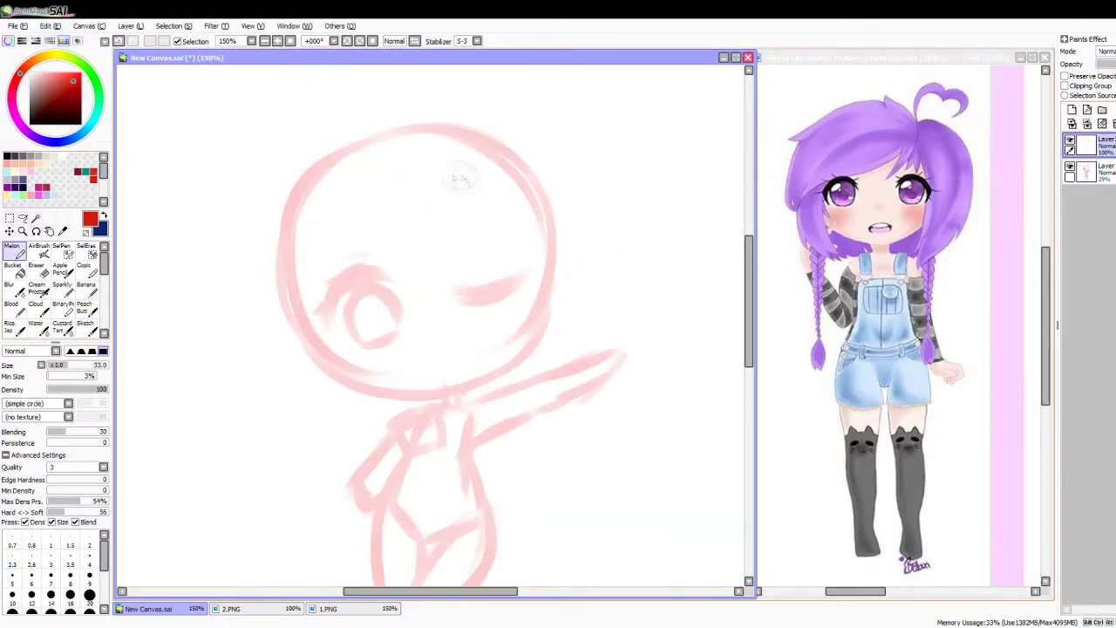
Step: Set the Melon brush to size 8 and sketch the bangs and side hair strands in red
left_click(70, 577)
mouse_move(465, 161)
left_mouse_down()
mouse_move(461, 248)
mouse_move(443, 257)
left_mouse_up()
mouse_move(449, 188)
left_mouse_down()
mouse_move(409, 262)
mouse_move(340, 297)
left_mouse_up()
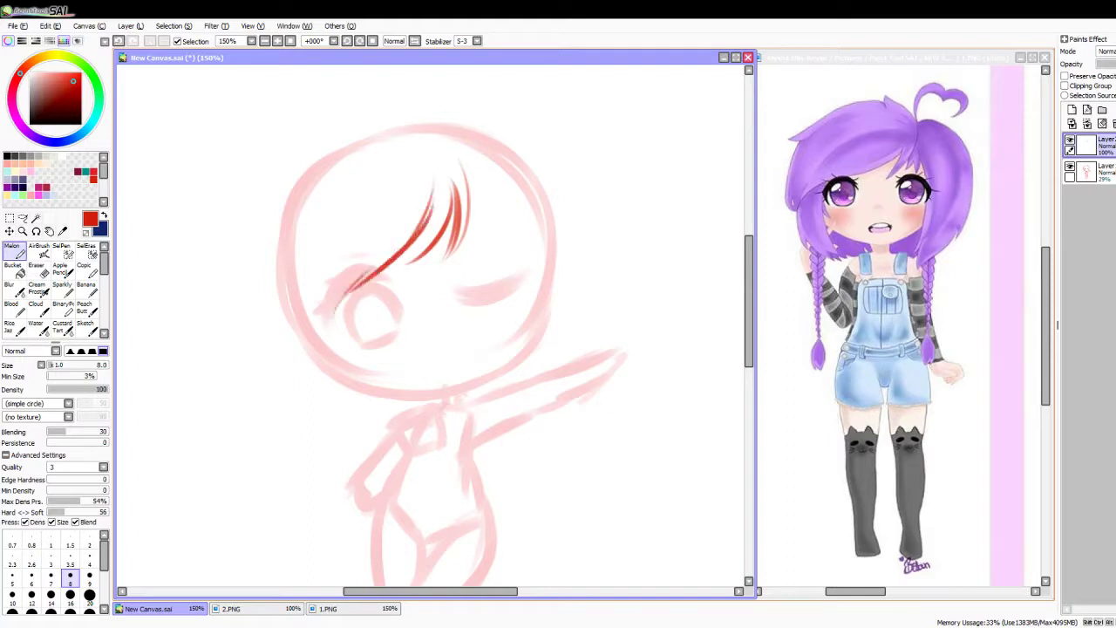
mouse_move(312, 226)
left_mouse_down()
mouse_move(374, 394)
mouse_move(387, 403)
left_mouse_up()
left_click_drag(464, 188, 521, 254)
left_click_drag(501, 194, 542, 386)
left_click_drag(496, 134, 591, 286)
left_click_drag(589, 228, 552, 361)
Step: Sketch the heart-shaped strand of hair standing on top of the head
scroll(427, 175, "up", 3)
mouse_move(451, 218)
left_mouse_down()
mouse_move(481, 187)
mouse_move(455, 222)
left_mouse_up()
left_click_drag(438, 164, 459, 232)
left_click_drag(489, 170, 483, 183)
Step: Sketch the outer outline of the bob hair and its pointed ends on both sides of the face
mouse_move(447, 234)
left_mouse_down()
mouse_move(550, 301)
mouse_move(558, 319)
left_mouse_up()
mouse_move(436, 235)
left_mouse_down()
mouse_move(343, 263)
mouse_move(319, 316)
mouse_move(288, 402)
mouse_move(319, 500)
left_mouse_up()
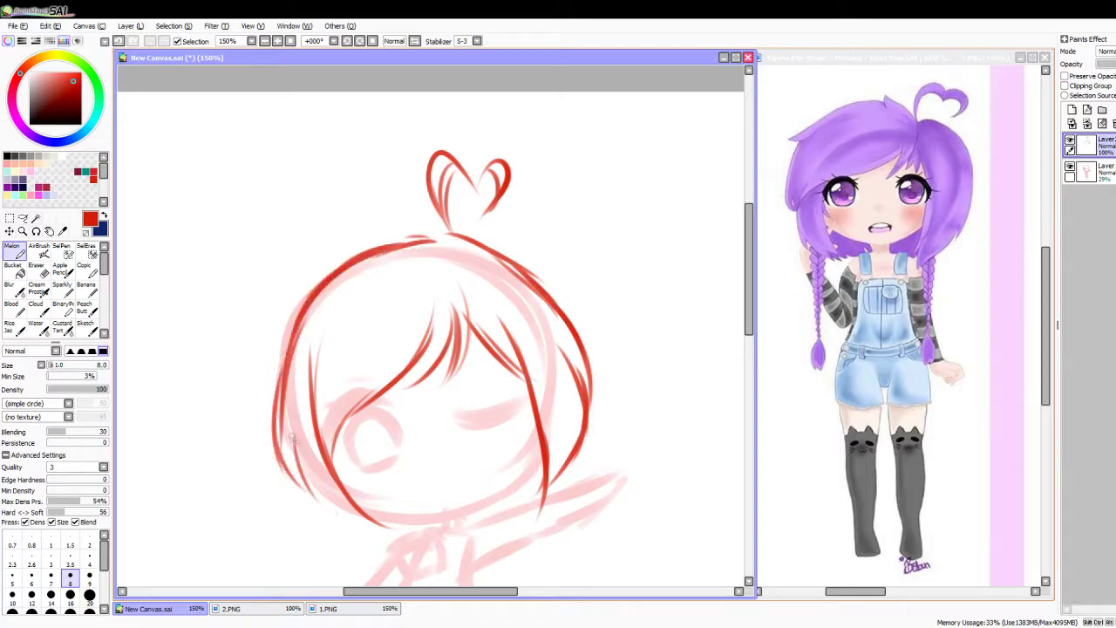
left_click_drag(288, 445, 391, 534)
left_click_drag(570, 396, 553, 499)
left_click_drag(570, 418, 540, 501)
Step: Sketch small oval eyebrows, the curved mouth and the highlights in the open eye
key("Page_Down")
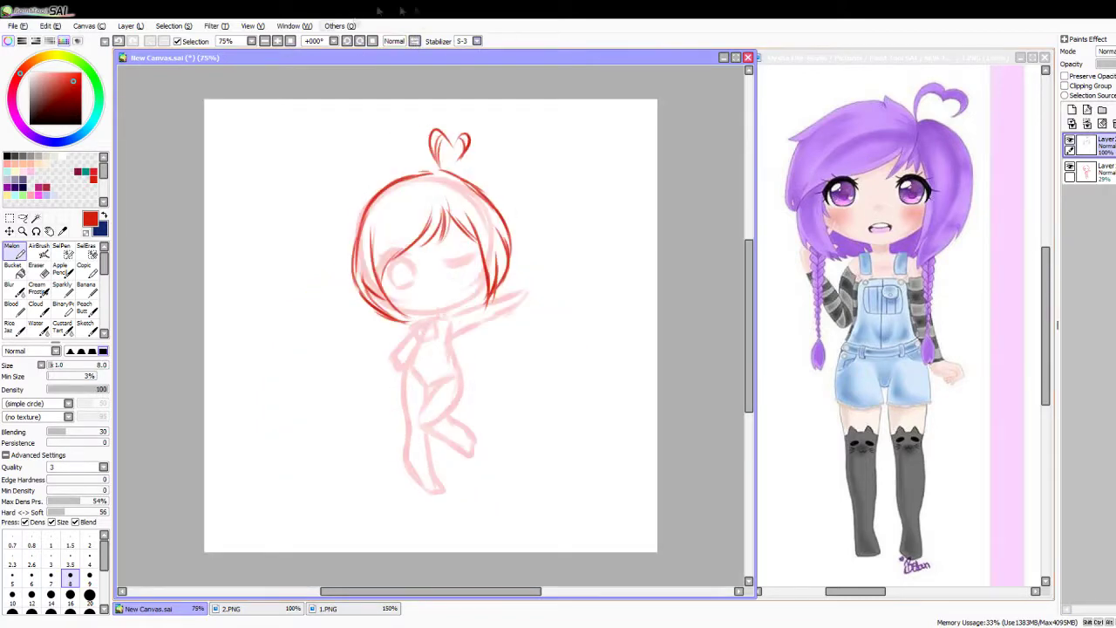
key("Page_Up")
left_click_drag(370, 196, 375, 197)
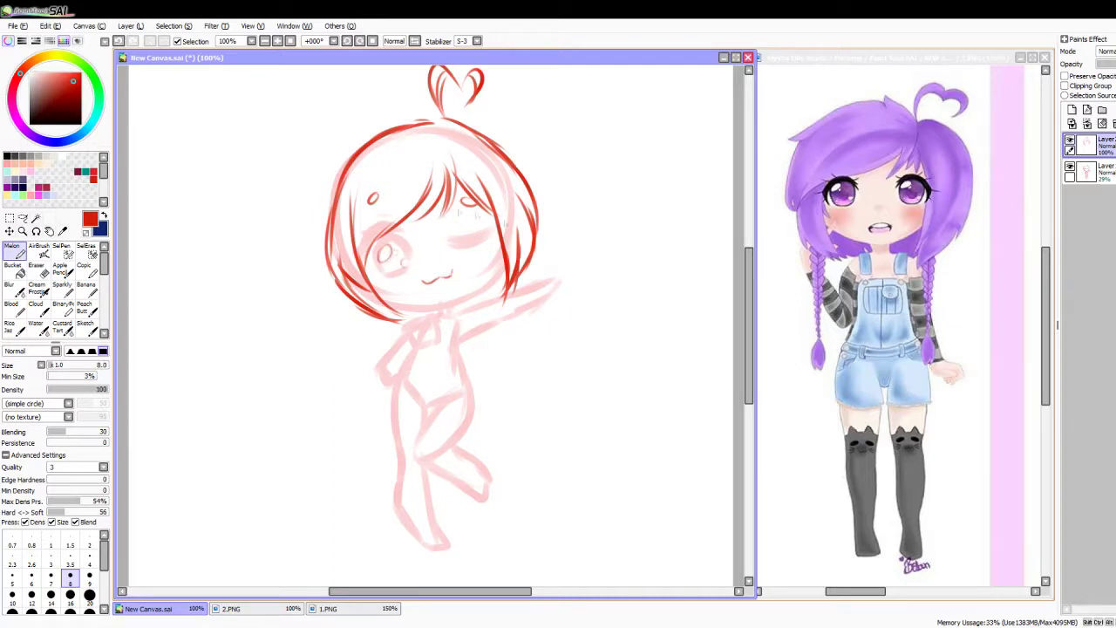
Step: Sketch two long braids ending in loose tufts, one hanging from each side of the hair
mouse_move(342, 300)
left_mouse_down()
mouse_move(368, 327)
mouse_move(365, 359)
mouse_move(345, 357)
mouse_move(358, 386)
mouse_move(338, 379)
mouse_move(337, 410)
left_mouse_up()
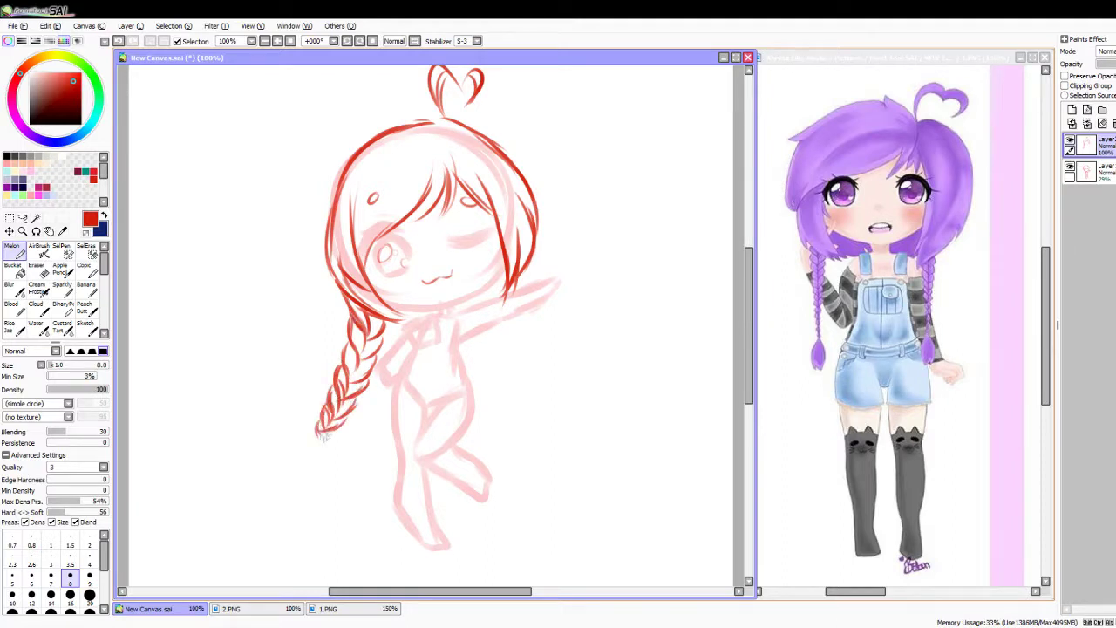
mouse_move(316, 442)
left_mouse_down()
mouse_move(301, 470)
mouse_move(318, 446)
mouse_move(344, 485)
left_mouse_up()
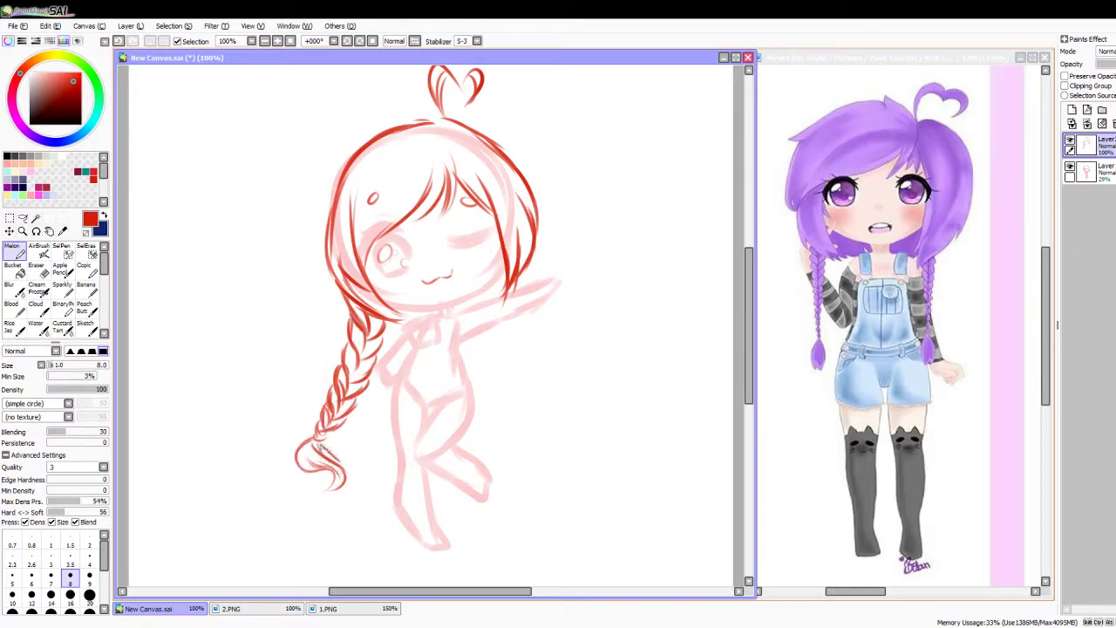
mouse_move(503, 258)
left_mouse_down()
mouse_move(488, 307)
mouse_move(500, 331)
mouse_move(516, 302)
mouse_move(486, 312)
mouse_move(490, 391)
left_mouse_up()
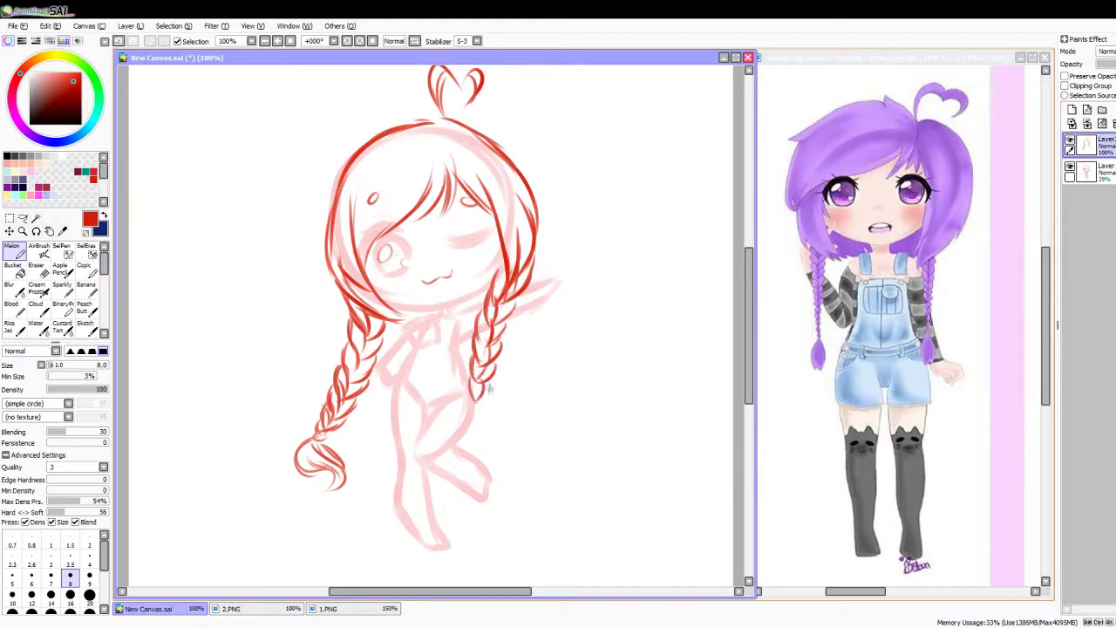
mouse_move(468, 435)
left_mouse_down()
mouse_move(476, 475)
mouse_move(506, 490)
mouse_move(511, 475)
left_mouse_up()
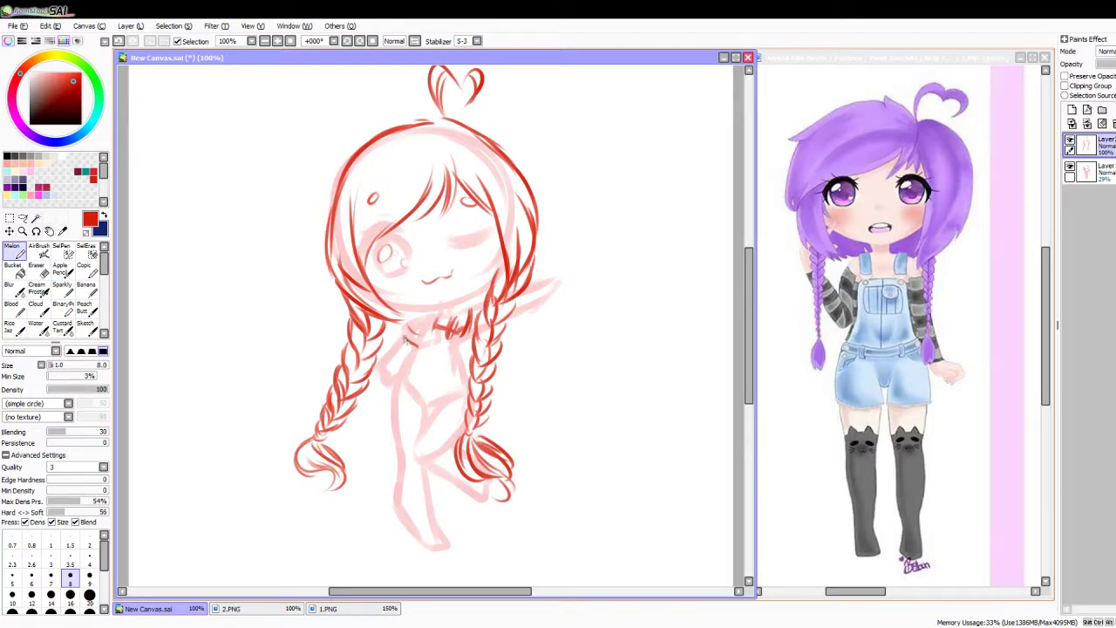
Step: Sketch the top with its straps, the waistband and the shorts over the body
left_click_drag(406, 377, 475, 392)
left_click_drag(436, 338, 447, 366)
mouse_move(417, 352)
left_mouse_down()
mouse_move(463, 370)
mouse_move(459, 384)
left_mouse_up()
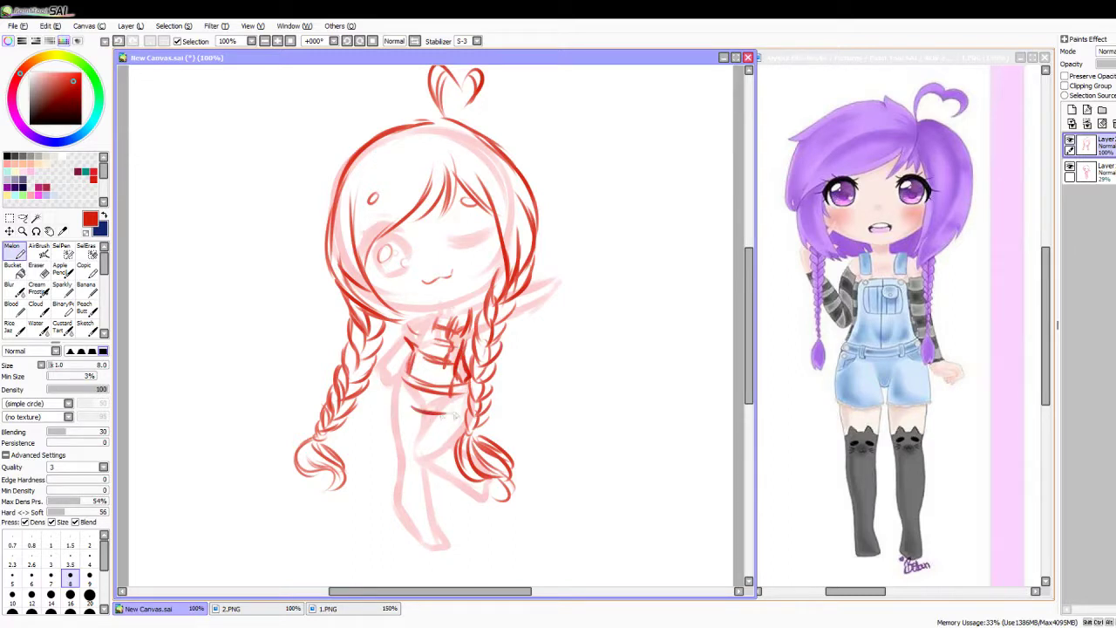
left_click_drag(421, 426, 396, 417)
left_click_drag(401, 374, 394, 424)
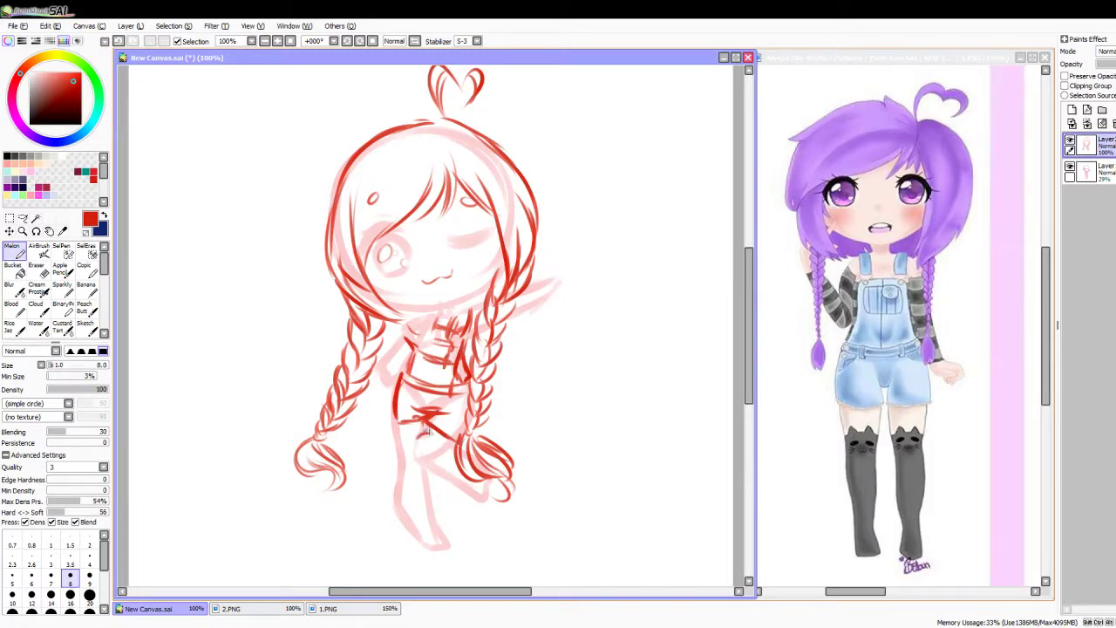
Step: Merge the hair and clothing sketch with the body sketch and enlarge the whole figure on the canvas
key("ctrl+e")
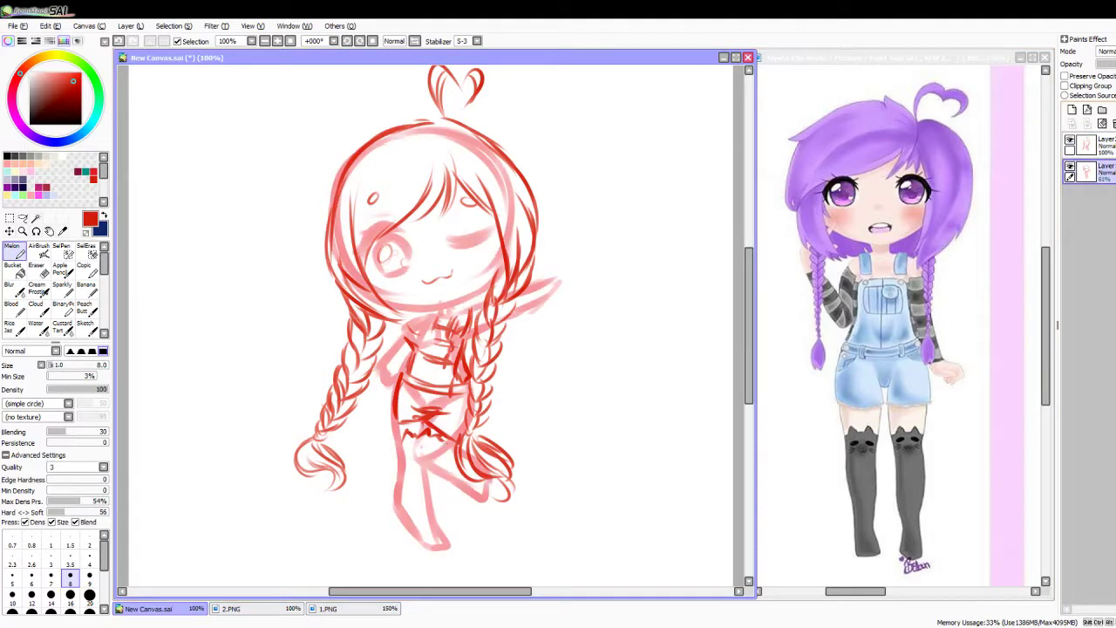
left_click(292, 41)
key("ctrl+t")
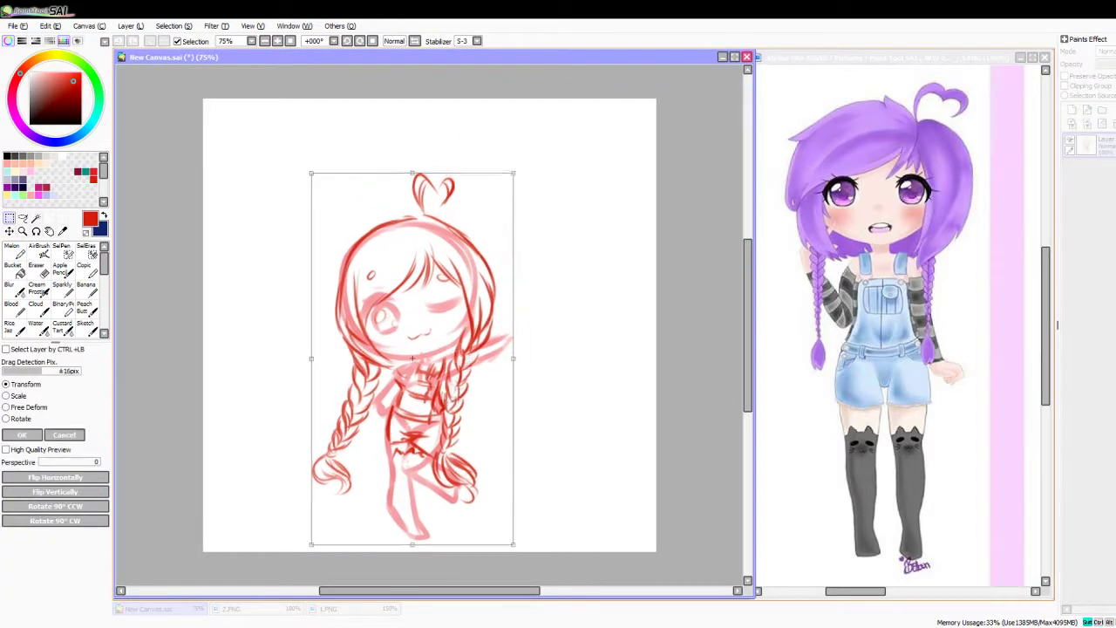
left_click_drag(661, 167, 666, 112)
key("Return")
Step: Fade the merged sketch to 24% opacity and add a line-art layer for the dark red Peach Butt brush
left_click_drag(1101, 64, 1082, 64)
left_click(1072, 110)
left_click(85, 308)
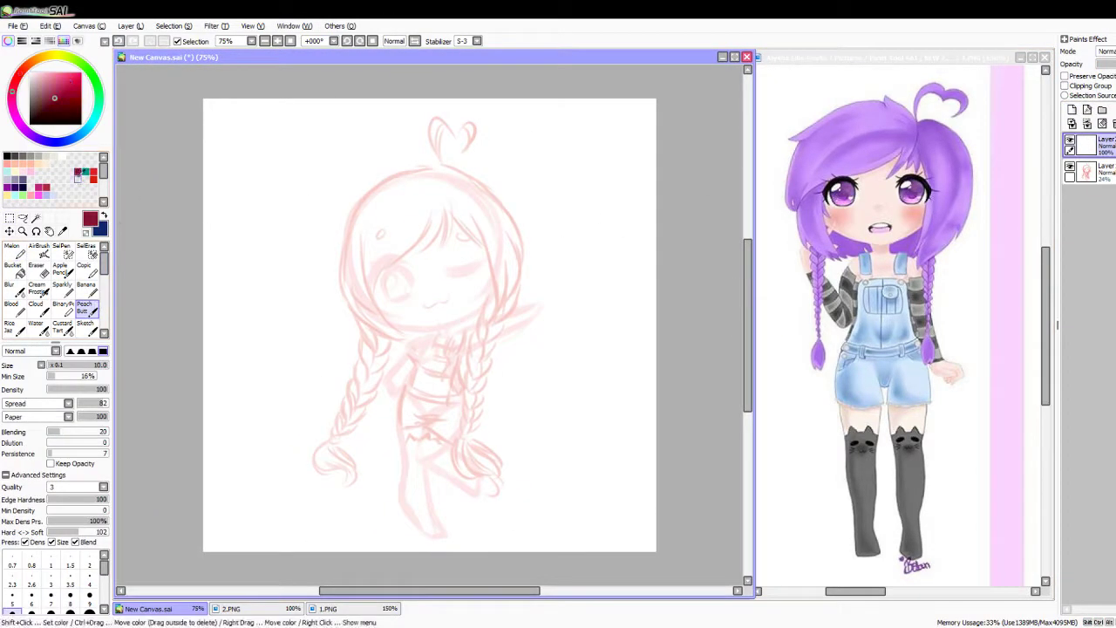
Step: Ink the thick upper lash of the open eye and the curved lash line of the winking eye
left_click(265, 41)
left_click(264, 41)
left_click(347, 42)
left_click(347, 42)
mouse_move(390, 155)
left_mouse_down()
mouse_move(446, 119)
mouse_move(516, 161)
mouse_move(428, 107)
mouse_move(505, 131)
left_mouse_up()
left_click_drag(436, 103, 523, 158)
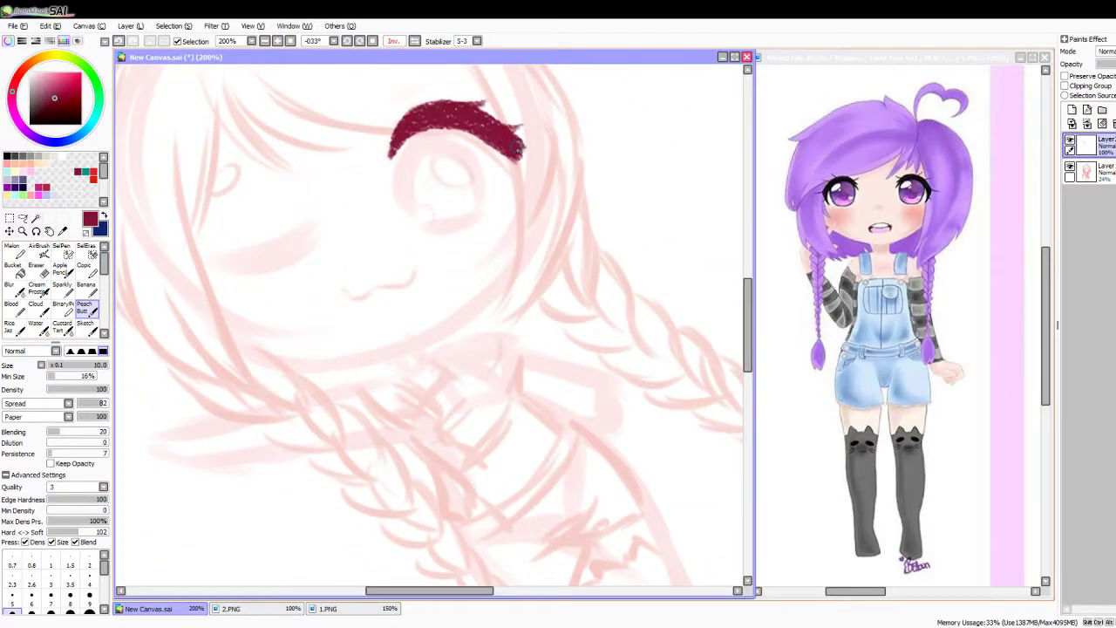
left_click_drag(236, 258, 321, 229)
Step: Reduce the brush size to 5.8 and ink the open eye's iris, highlights and fine crease lines
left_click_drag(98, 366, 84, 367)
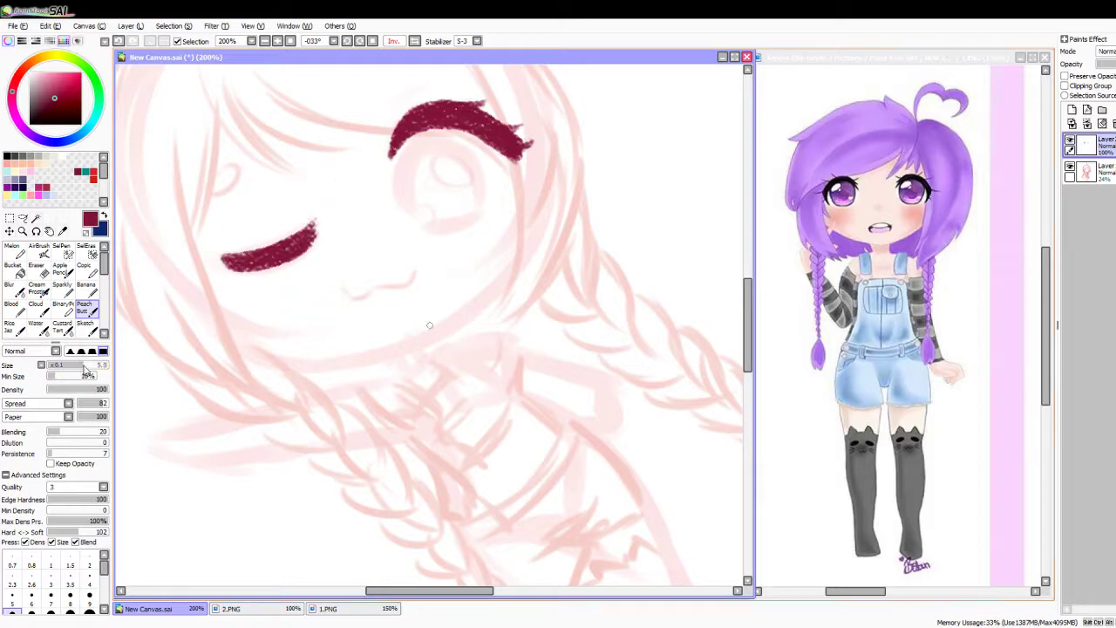
mouse_move(410, 139)
left_mouse_down()
mouse_move(399, 187)
mouse_move(431, 219)
left_mouse_up()
mouse_move(469, 139)
left_mouse_down()
mouse_move(455, 171)
mouse_move(478, 166)
mouse_move(485, 206)
left_mouse_up()
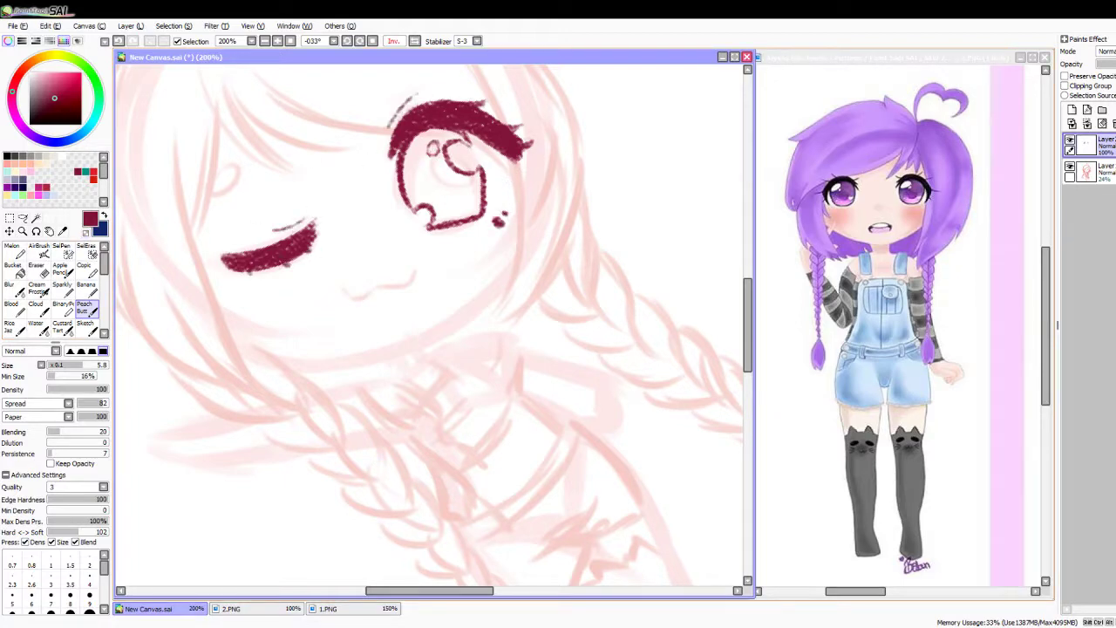
Step: Check the eyes mirrored with the sketch hidden, and lasso the open eye to nudge it toward the face's centre
key("Home")
key("h")
key("h")
key("h")
left_click(1071, 170)
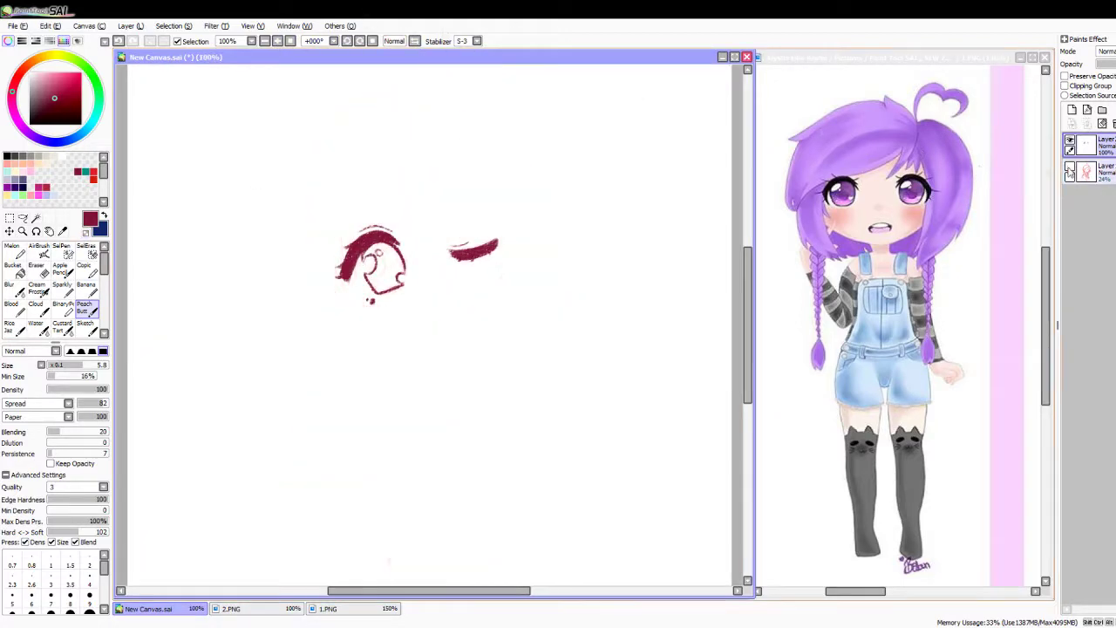
left_click_drag(410, 175, 397, 170)
left_click_drag(366, 262, 375, 262)
left_click(1070, 192)
key("h")
key("h")
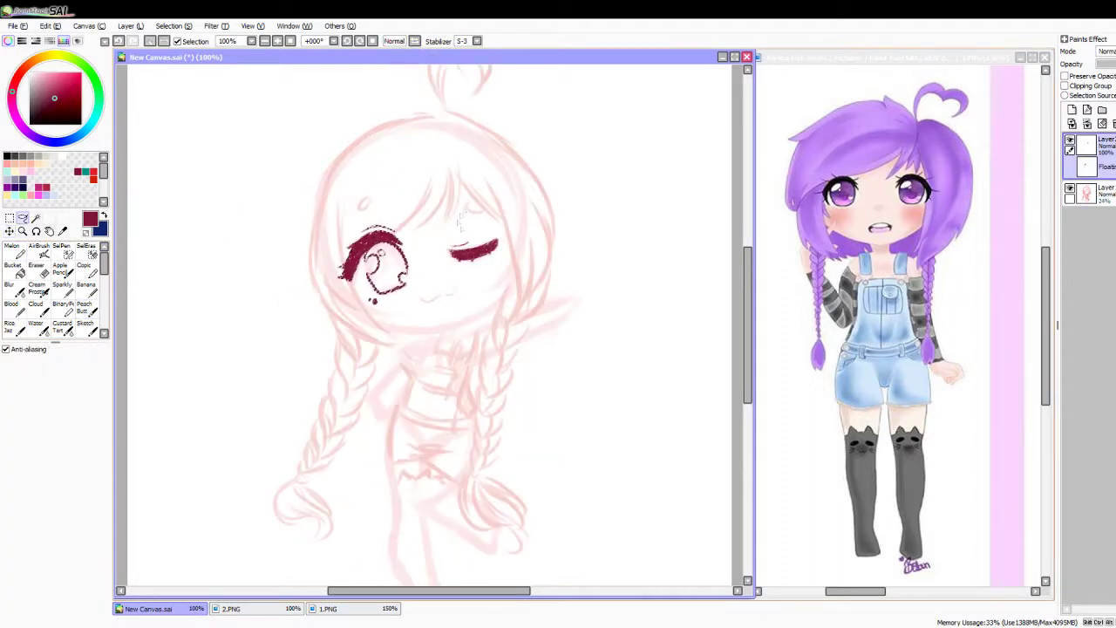
Step: On a new layer, ink the bangs, the side strand and the upper hair outline with the Peach Butt brush at size 7
left_click(85, 324)
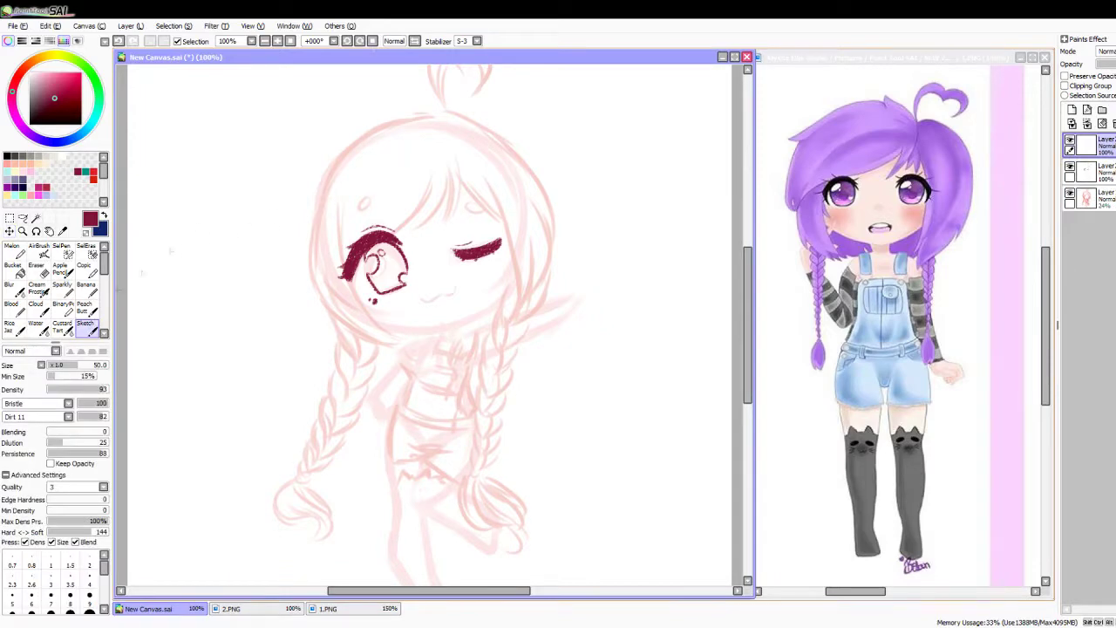
scroll(428, 261, "up", 2)
left_click(84, 307)
left_click(50, 598)
left_click_drag(467, 204, 449, 301)
mouse_move(453, 228)
left_mouse_down()
mouse_move(410, 318)
mouse_move(379, 327)
mouse_move(530, 285)
mouse_move(554, 449)
left_mouse_up()
left_click_drag(453, 144, 632, 327)
Step: Ink the outer hair ends beside the winking eye in the mirrored view
key("h")
left_click_drag(235, 284, 229, 342)
left_click_drag(279, 271, 244, 370)
mouse_move(241, 330)
left_mouse_down()
mouse_move(322, 467)
mouse_move(357, 479)
left_mouse_up()
key("h")
Step: Ink the hair outline, inner lock and bang strand on the open eye's side
mouse_move(456, 144)
left_mouse_down()
mouse_move(432, 141)
mouse_move(284, 240)
left_mouse_up()
mouse_move(306, 197)
left_mouse_down()
mouse_move(258, 324)
mouse_move(297, 465)
mouse_move(393, 488)
left_mouse_up()
left_click_drag(301, 260, 408, 486)
left_click_drag(385, 245, 377, 320)
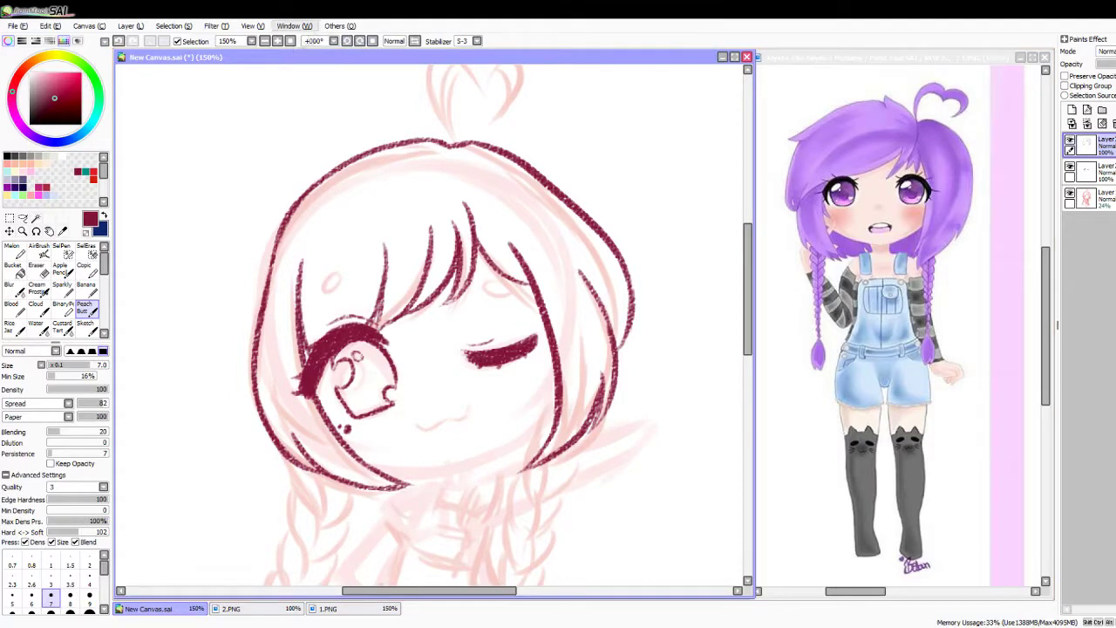
Step: Nudge the eye layer slightly under the bangs and check the face mirrored with the sketch hidden
left_click(264, 41)
left_click(1071, 198)
left_click(9, 231)
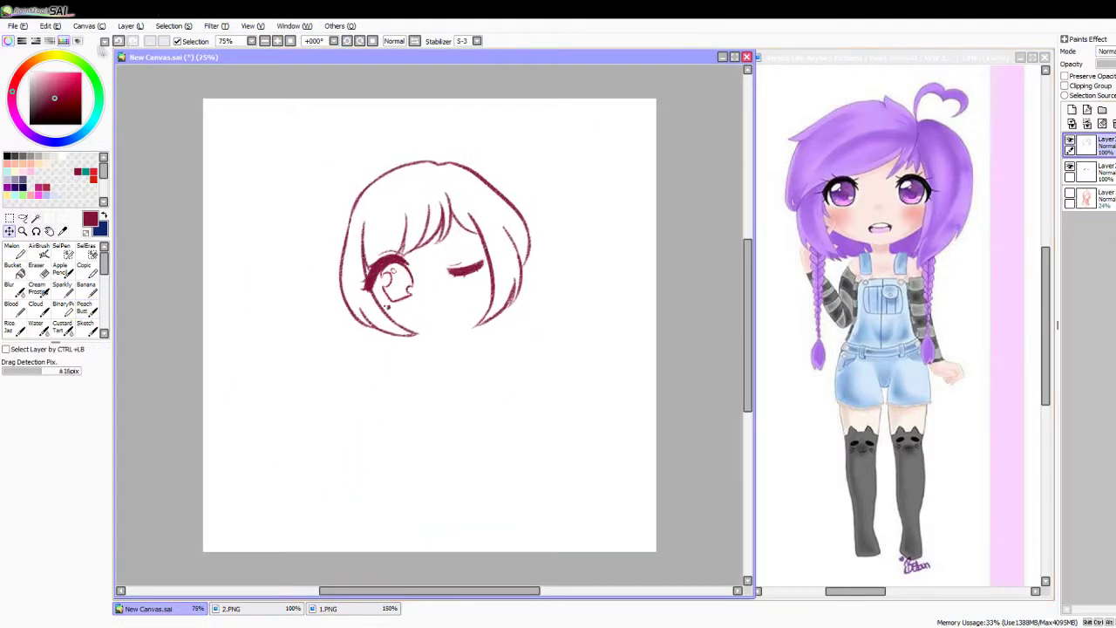
left_click(1082, 170)
left_click(414, 41)
left_click(1086, 144)
left_click(83, 307)
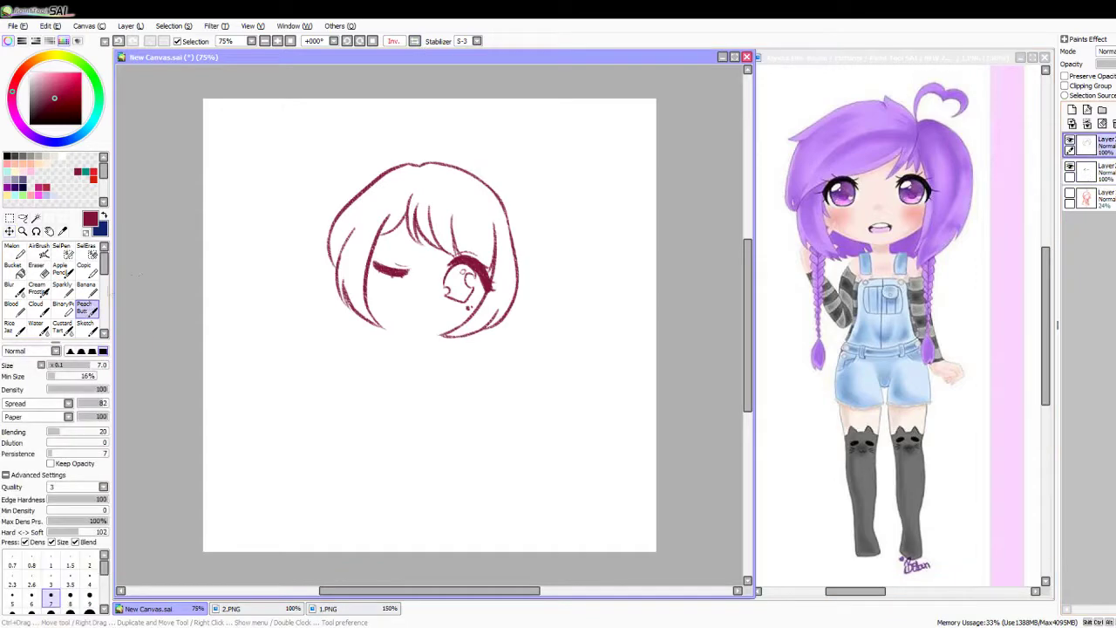
left_click(1070, 195)
left_click(415, 41)
Step: Ink the heart-shaped strand on top of the head, undoing and redrawing strokes until its shape fits
left_click_drag(752, 251, 763, 250)
scroll(436, 261, "up", 3)
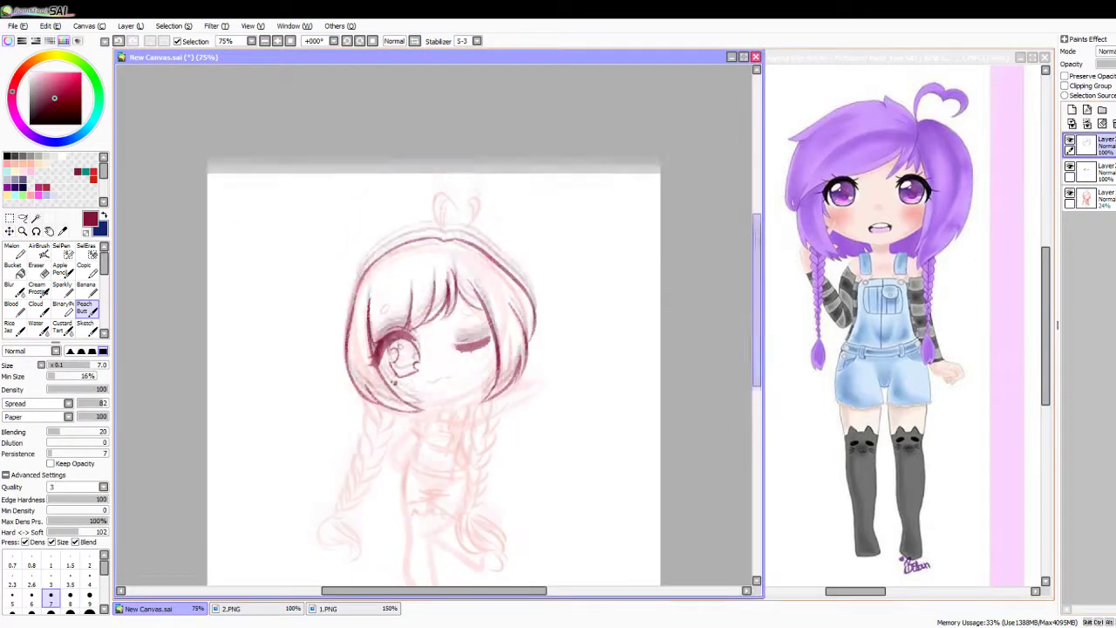
mouse_move(455, 242)
left_mouse_down()
mouse_move(471, 176)
mouse_move(495, 219)
mouse_move(462, 170)
mouse_move(537, 182)
mouse_move(495, 209)
left_mouse_up()
left_click(119, 41)
left_click_drag(461, 167, 445, 234)
left_click(119, 41)
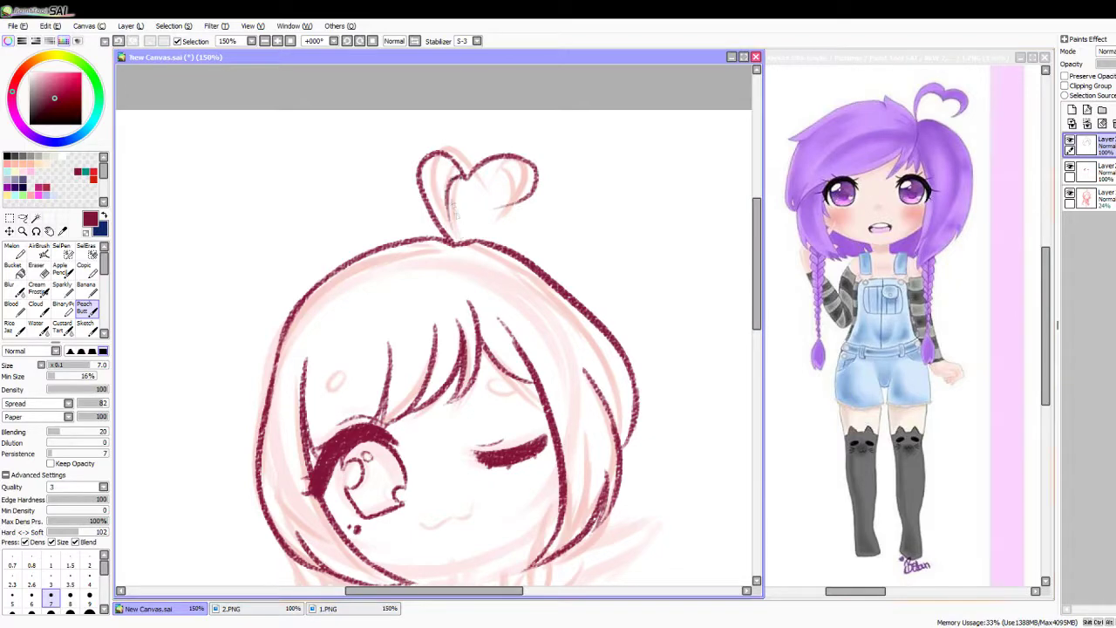
key("h")
key("h")
left_click(119, 41)
left_click(119, 41)
mouse_move(445, 170)
left_mouse_down()
mouse_move(453, 240)
mouse_move(511, 164)
mouse_move(534, 174)
mouse_move(488, 209)
left_mouse_up()
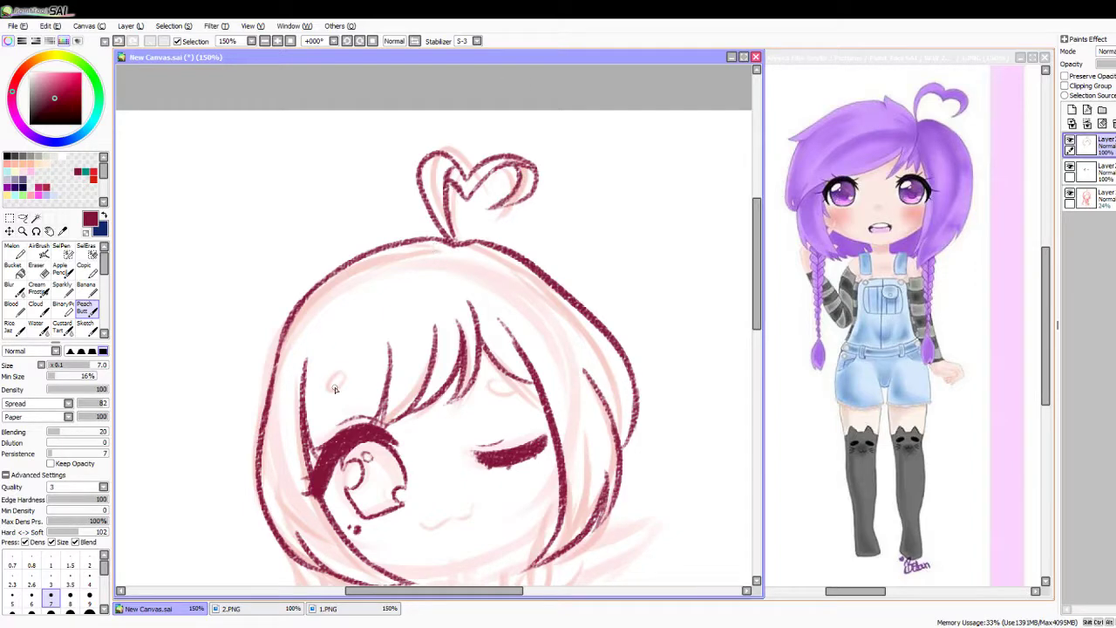
Step: On a new layer, ink the small oval eyebrow above the open eye
key("ctrl+shift+n")
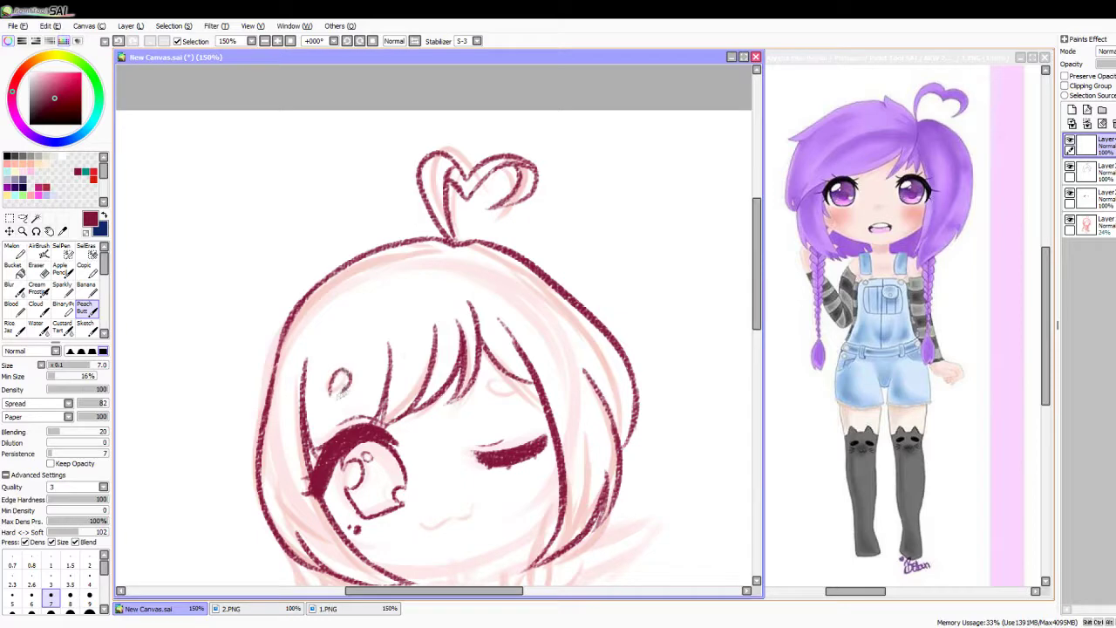
key("h")
key("h")
Step: Duplicate the oval eyebrow, place the mirrored copy above the winking eye and merge the eyebrow layers down
key("ctrl+v")
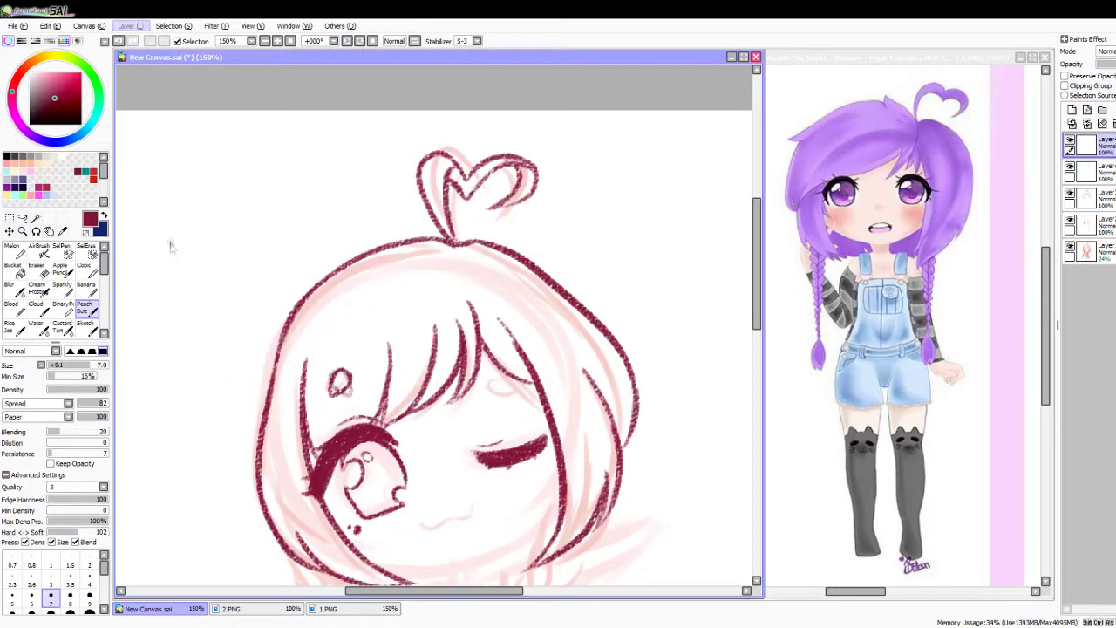
key("ctrl+t")
key("Return")
left_click_drag(340, 384, 502, 383)
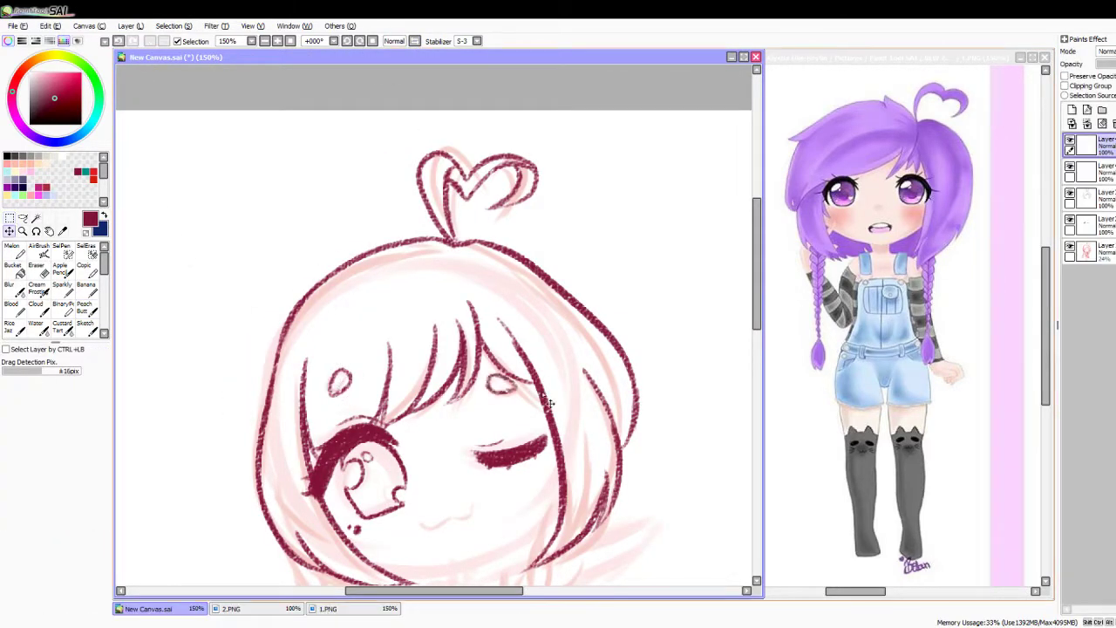
left_click(1087, 123)
left_click(1087, 123)
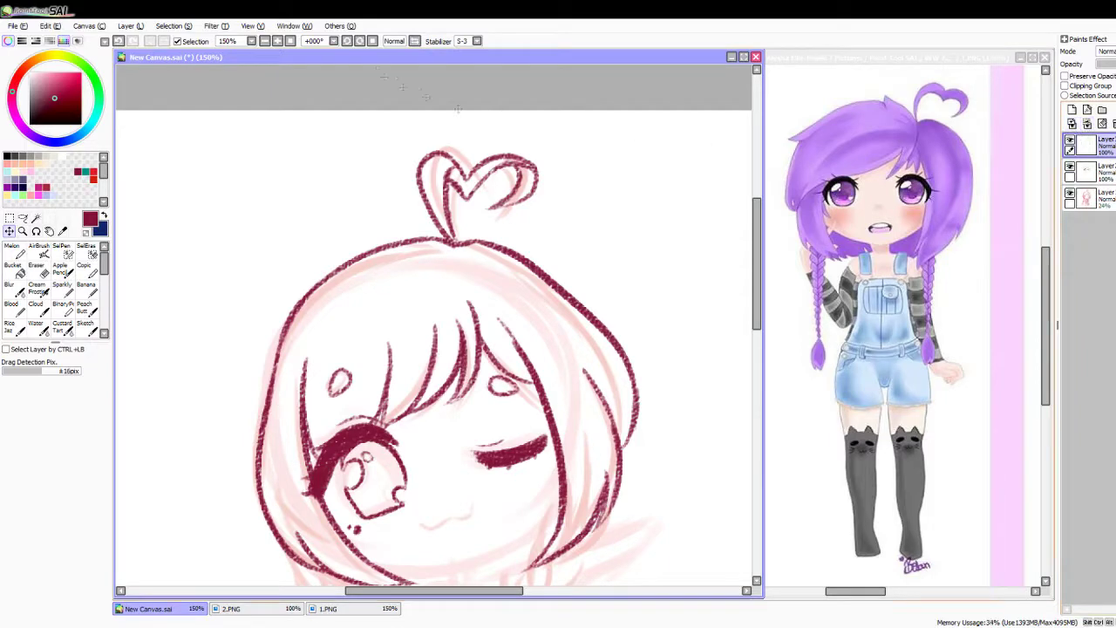
Step: Ink the curved jawline between the side hair on the top layer with the Peach Butt brush at size 5
key("minus")
left_click(1086, 199)
left_click(1086, 145)
key("plus")
left_click(83, 308)
left_click_drag(347, 196, 607, 335)
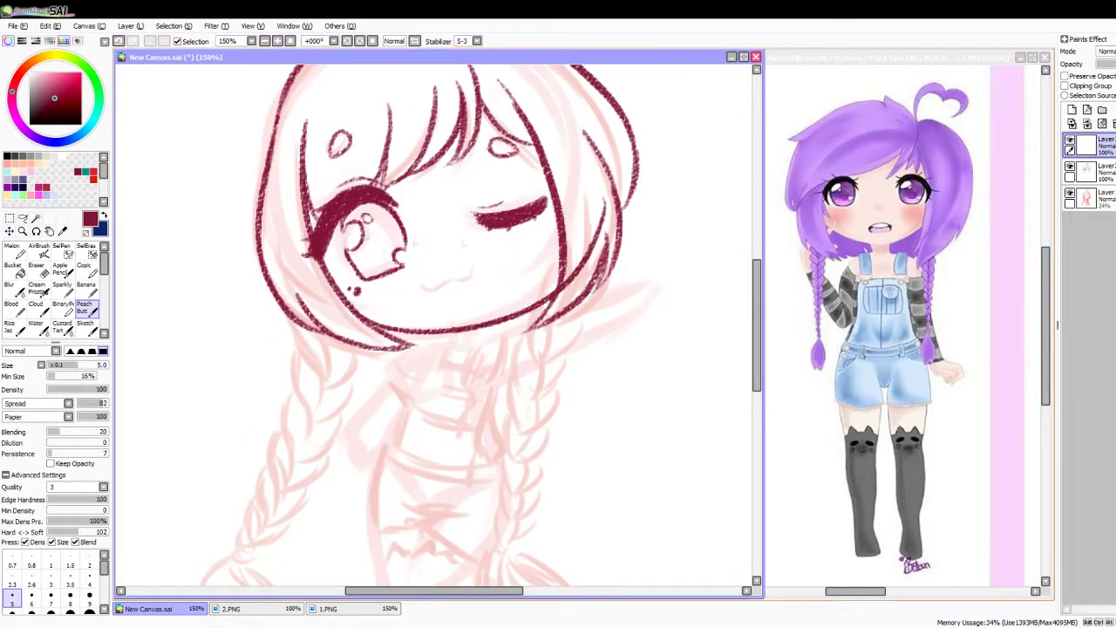
Step: Adjust the inked jawline where it meets the side hair and erase the excess at its end
key("ctrl+t")
left_click_drag(607, 267, 579, 266)
key("Return")
key("e")
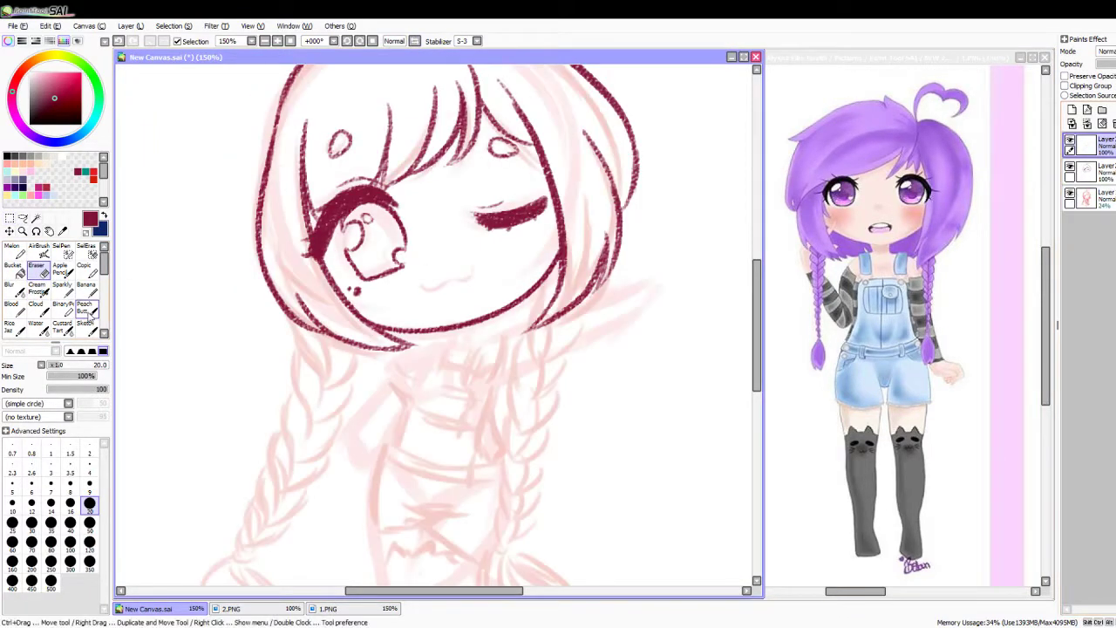
Step: Ink the small wavy mouth with the Peach Butt brush and hide the red sketch layer
key("b")
left_click(277, 41)
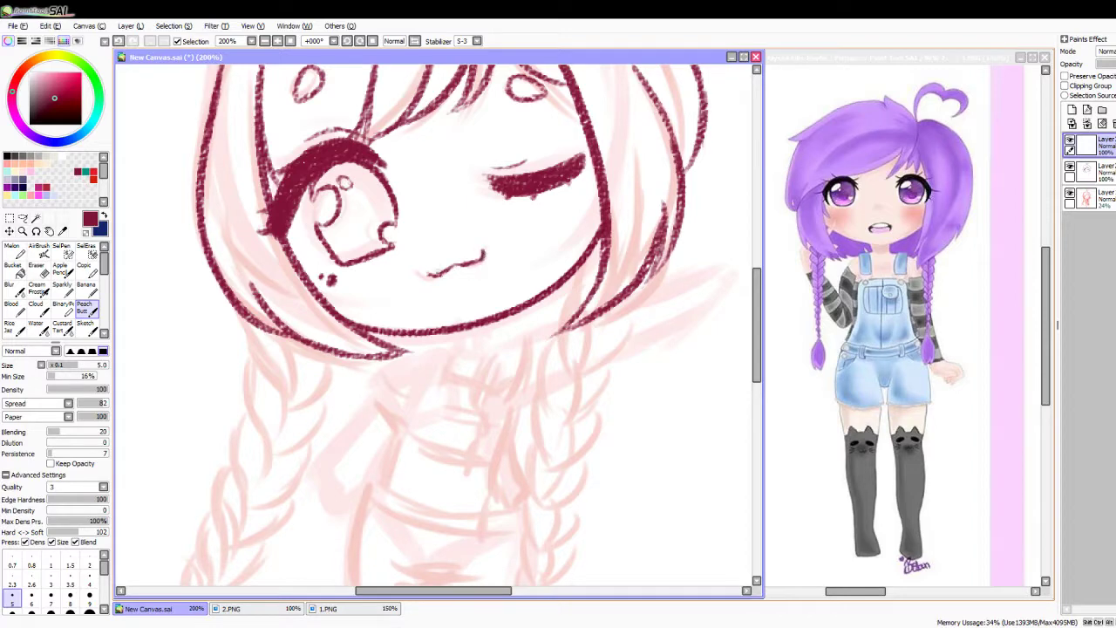
left_click(1070, 199)
mouse_move(426, 248)
left_mouse_down()
mouse_move(499, 281)
mouse_move(472, 266)
left_mouse_up()
Step: Check the whole inked head with the view mirrored, then show the red sketch layer again
key("ctrl+t")
scroll(275, 123, "down", 4)
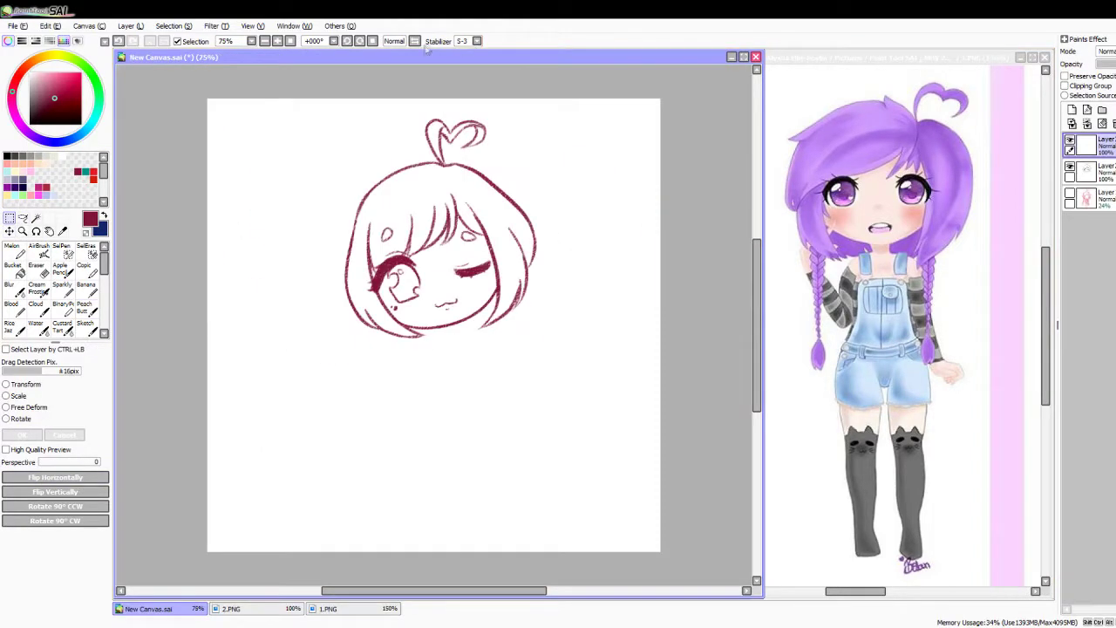
key("h")
key("Return")
left_click(412, 43)
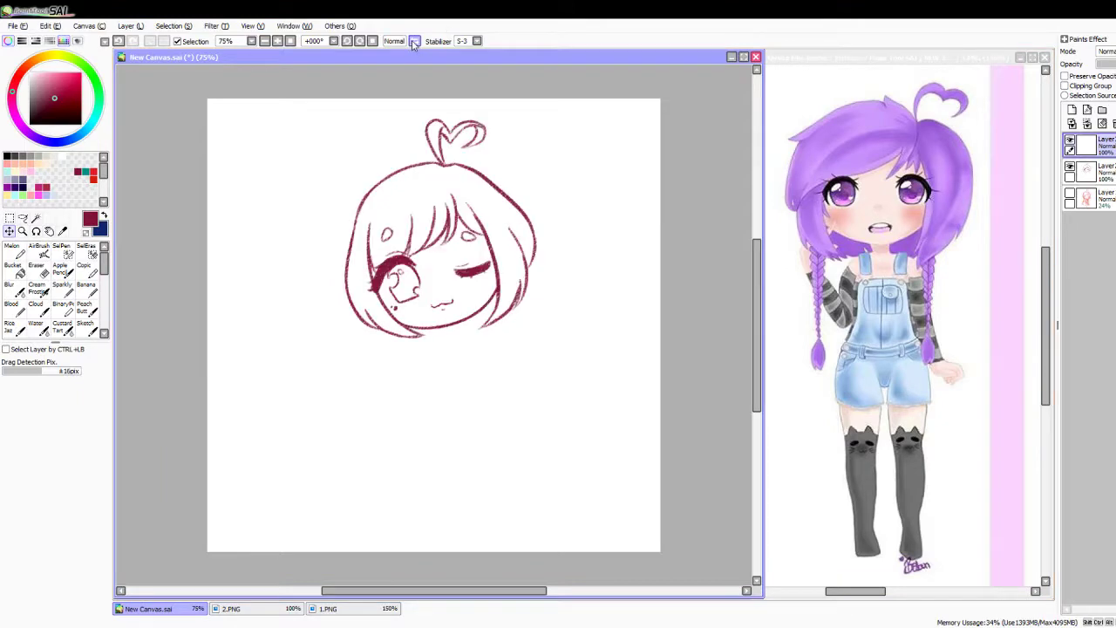
left_click(1071, 198)
scroll(436, 305, "up", 3)
Step: Hide the head's line art layer and ink the neck lines and one overall strap with its round button
left_click(1071, 173)
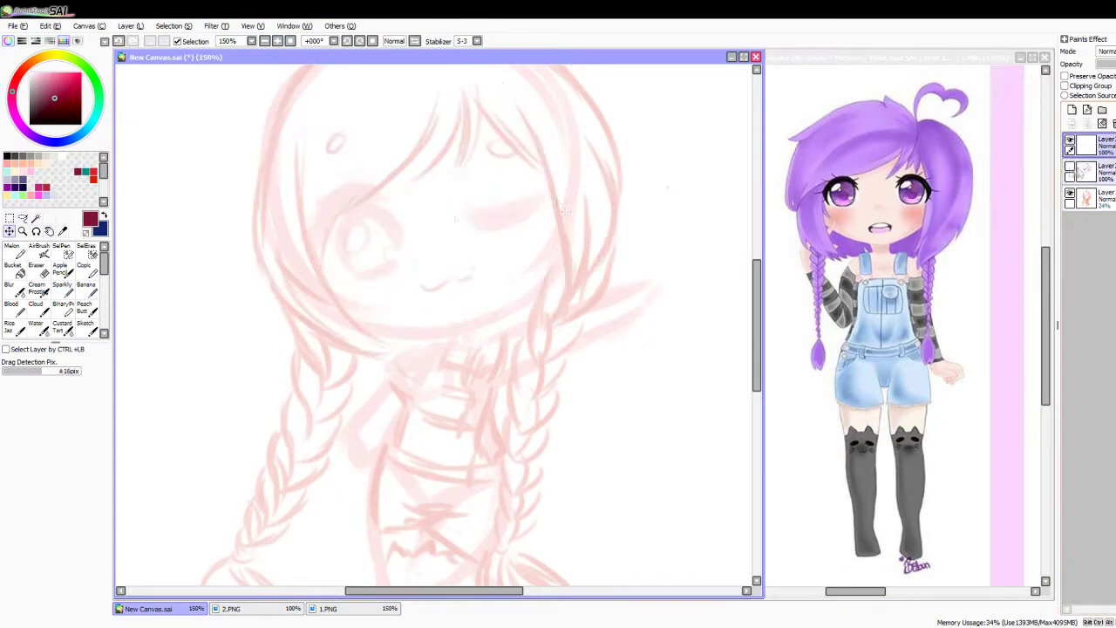
left_click(84, 309)
scroll(462, 342, "up", 1)
left_click_drag(500, 345, 476, 392)
left_click_drag(507, 348, 477, 393)
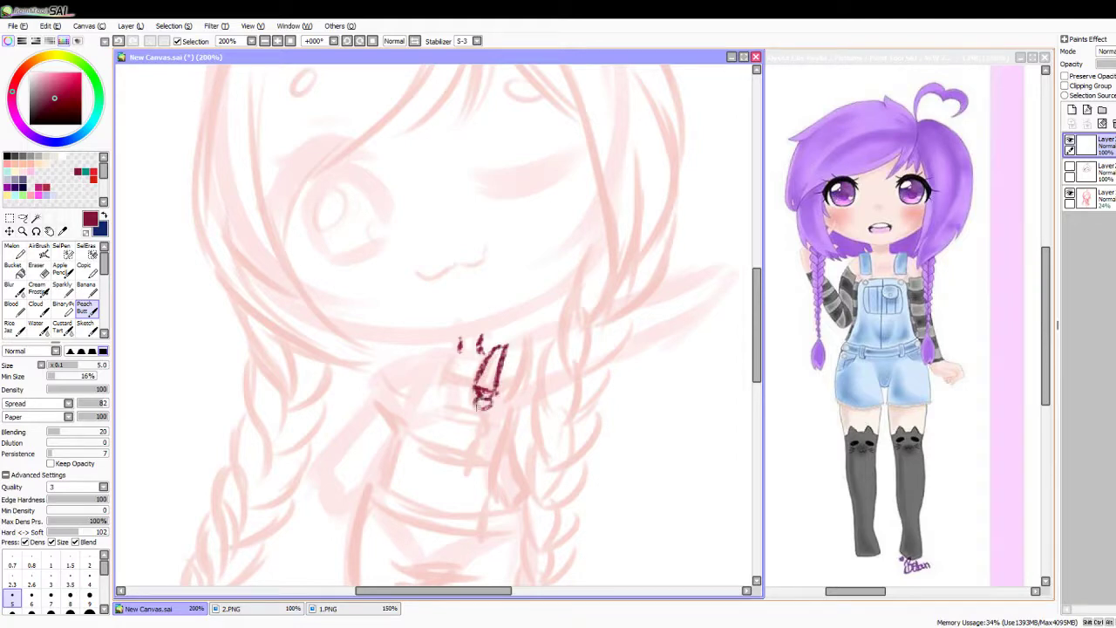
key("e")
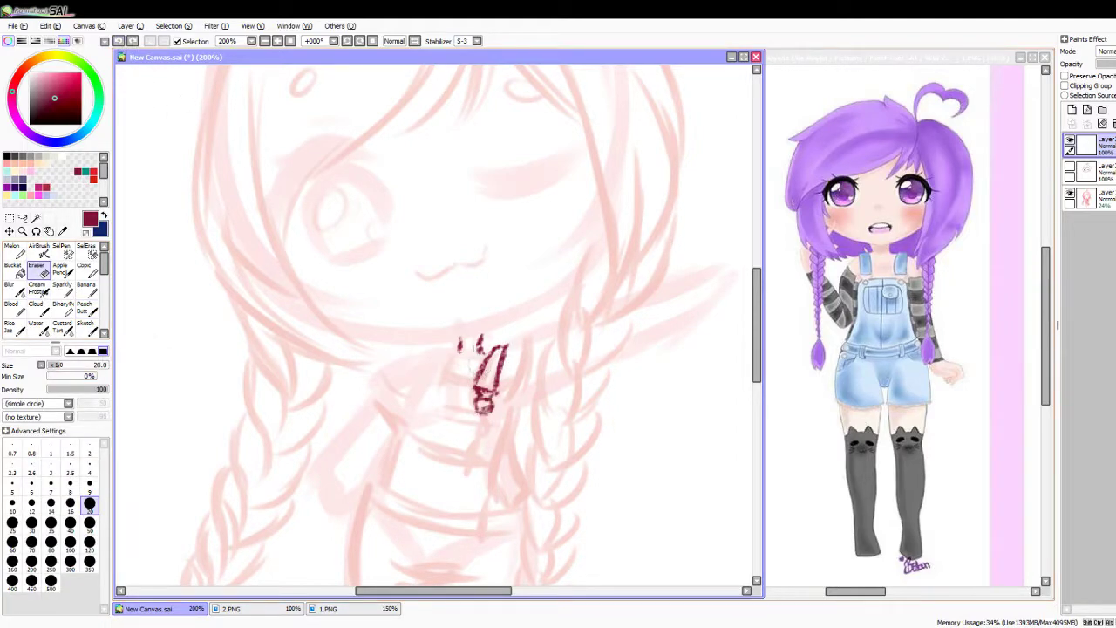
Step: Extend the neck line toward the shoulder, undoing the misplaced strokes
key("b")
left_click_drag(458, 349, 427, 394)
left_click_drag(436, 360, 427, 409)
left_click(118, 41)
left_click(119, 41)
left_click(119, 41)
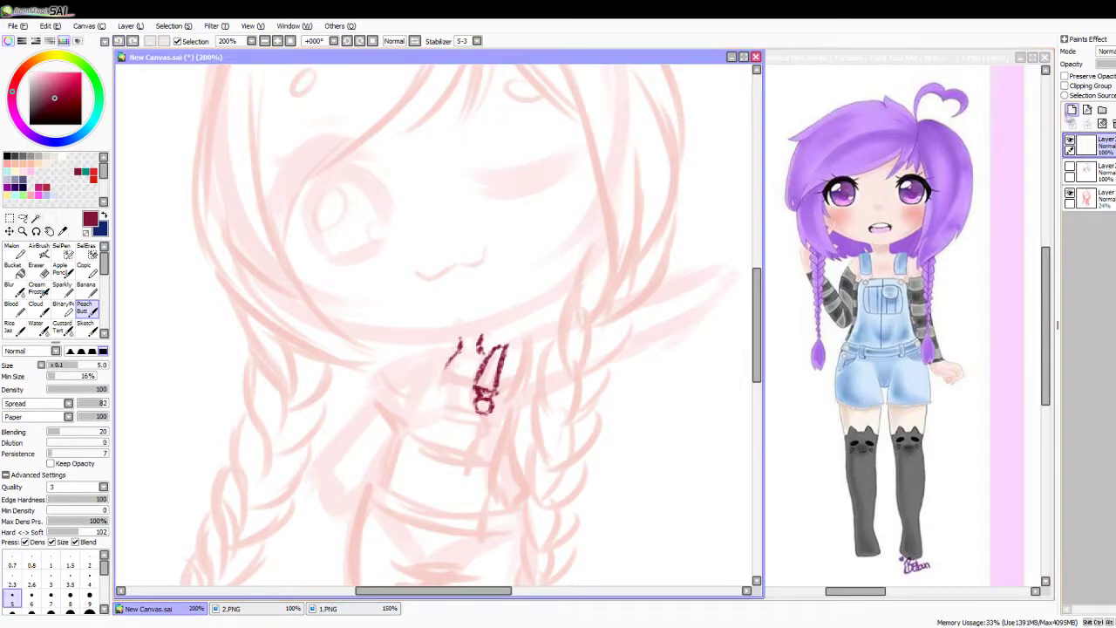
Step: Ink the raised fist on a new layer, shift it over the sketched hand, and ink the second strap and button on the layer beneath
left_click(1072, 109)
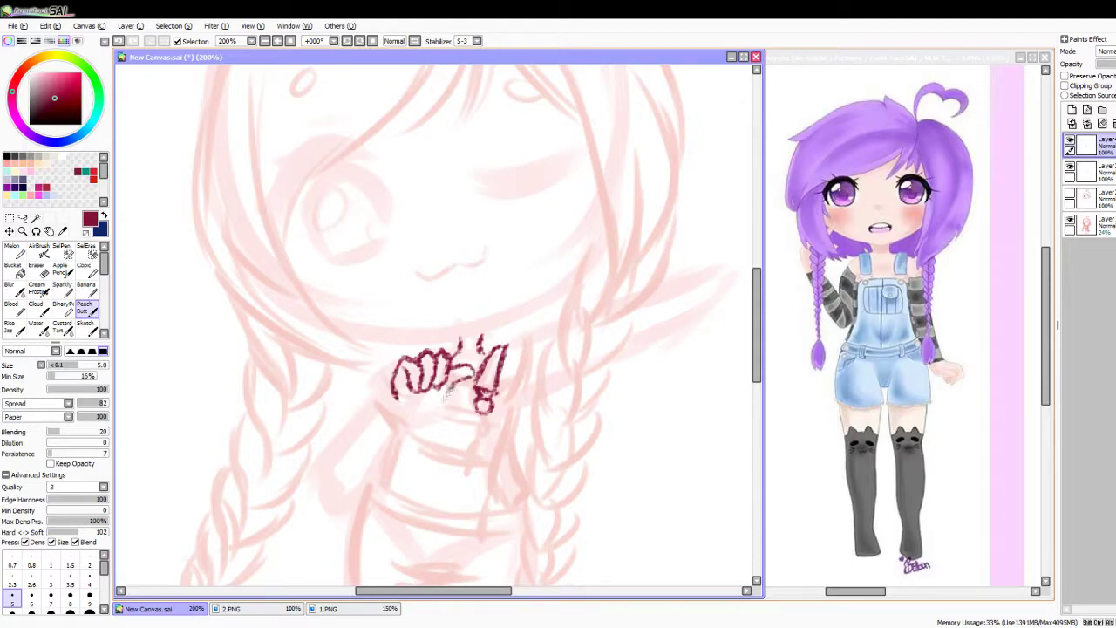
left_click(9, 231)
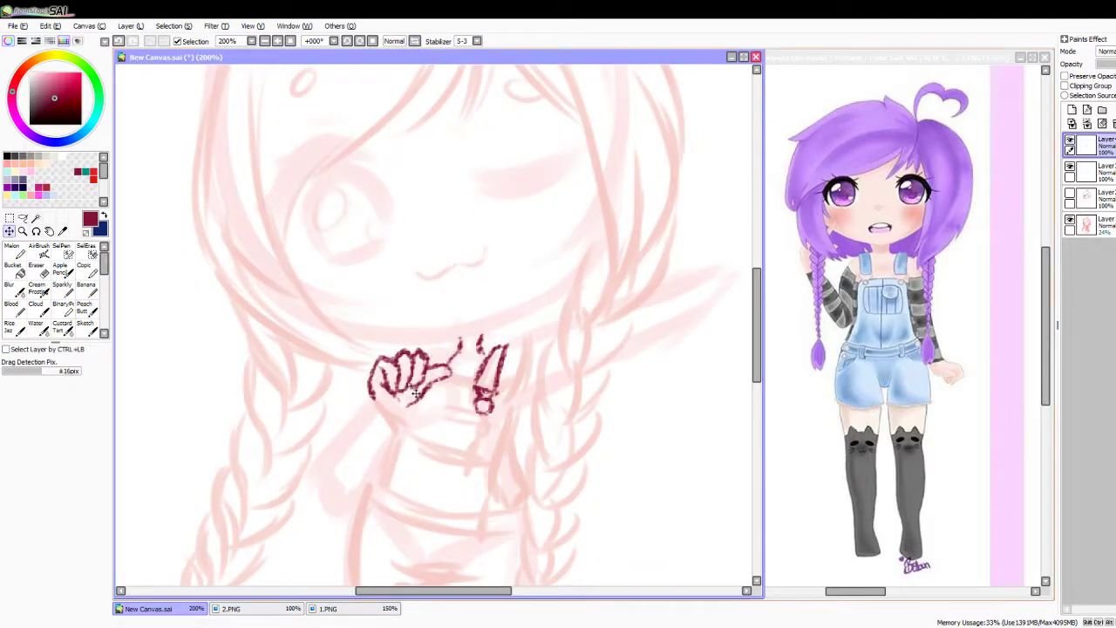
left_click(1086, 170)
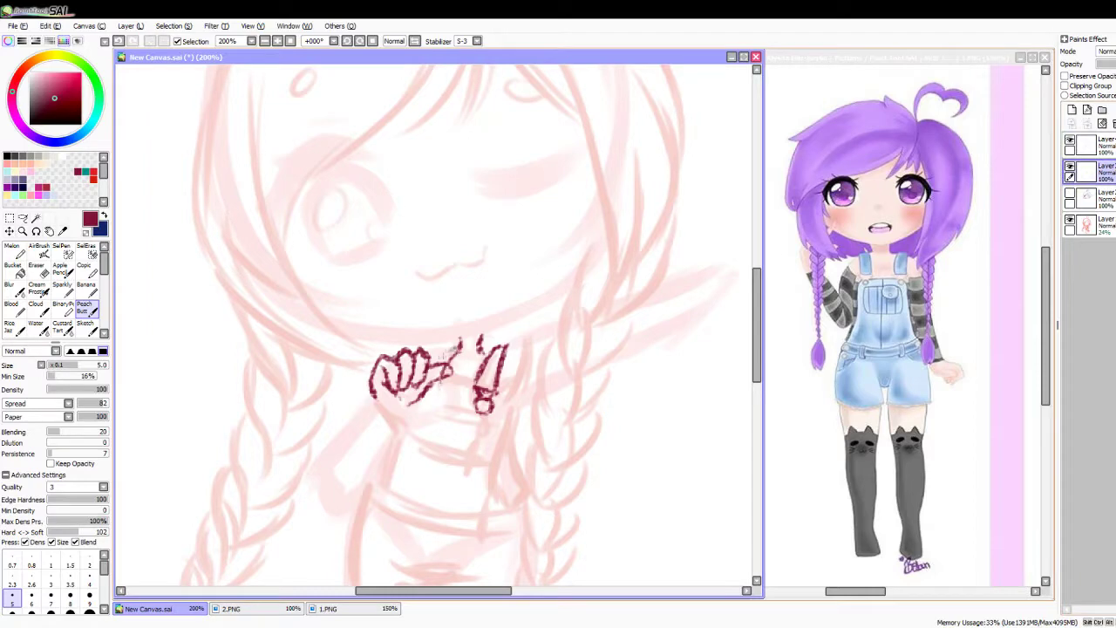
left_click_drag(436, 395, 452, 413)
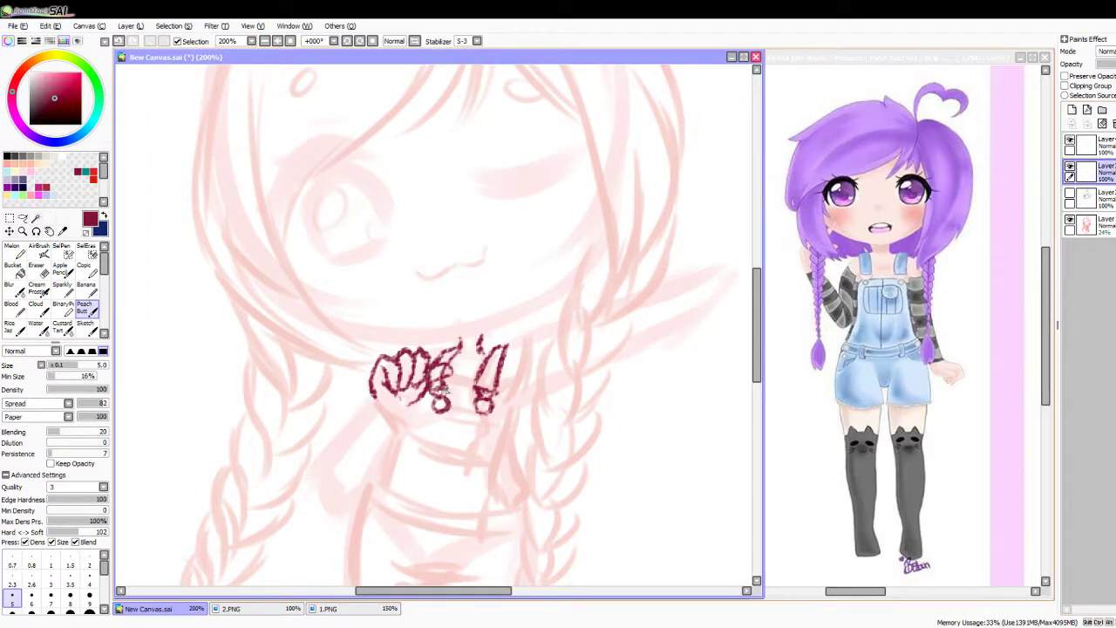
Step: On the top layer, ink the outline of the bent arm from the fist's wrist down around the elbow
key("Up")
left_click_drag(380, 399, 331, 449)
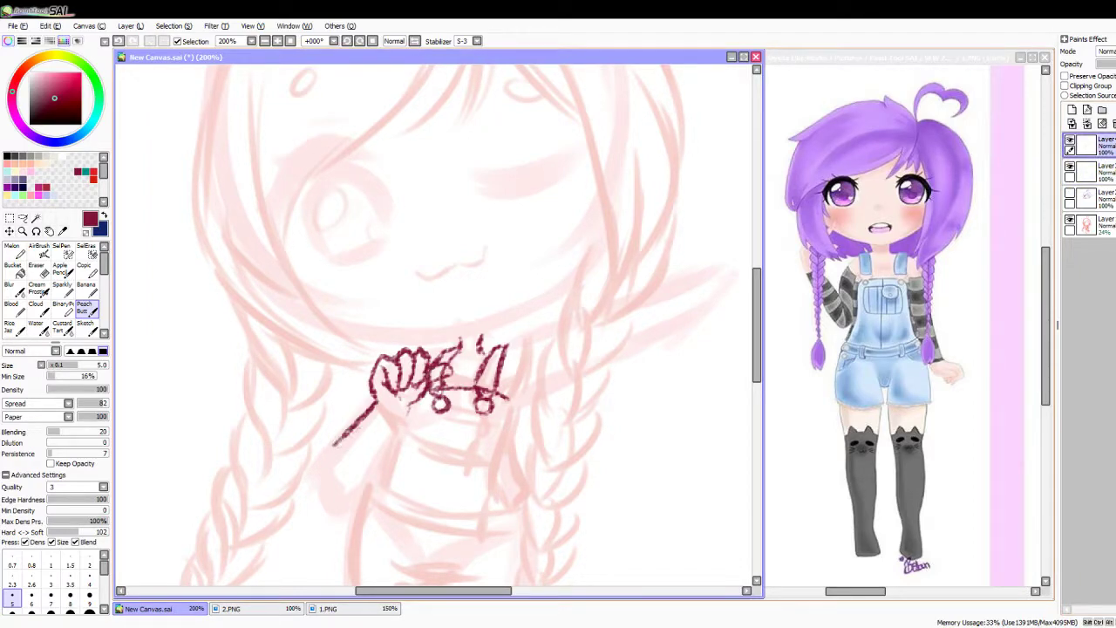
left_click_drag(401, 417, 366, 489)
mouse_move(325, 455)
left_mouse_down()
mouse_move(321, 481)
mouse_move(366, 493)
left_mouse_up()
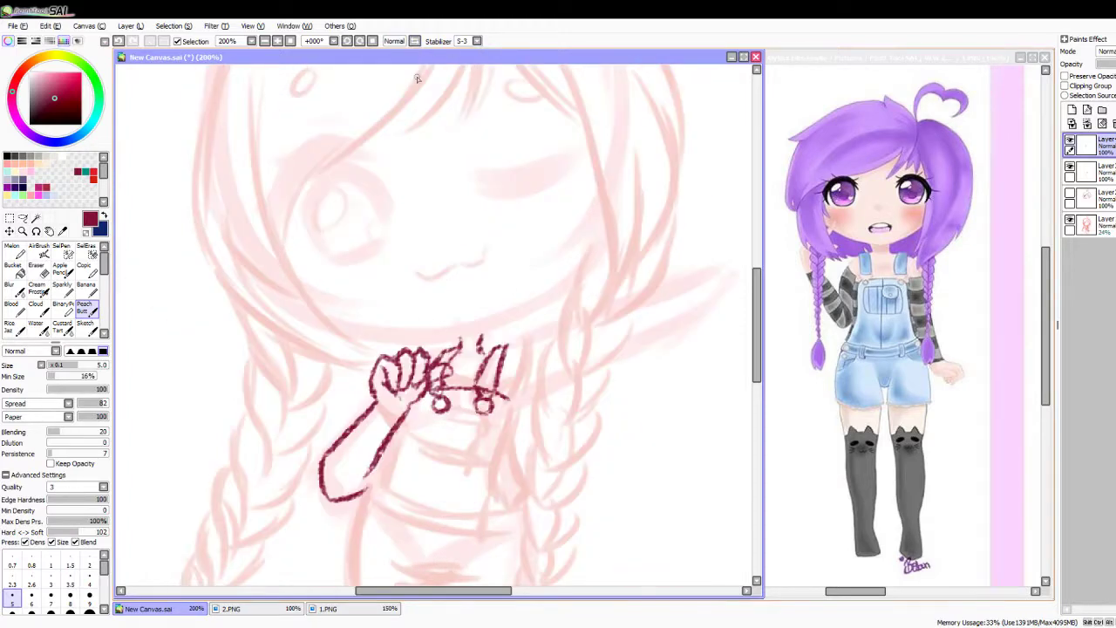
Step: Erase the stray lines where the fist meets the strap and check the drawing mirrored and zoomed out
key("e")
key("h")
key("h")
key("minus")
key("minus")
key("minus")
key("minus")
key("plus")
key("plus")
key("plus")
key("plus")
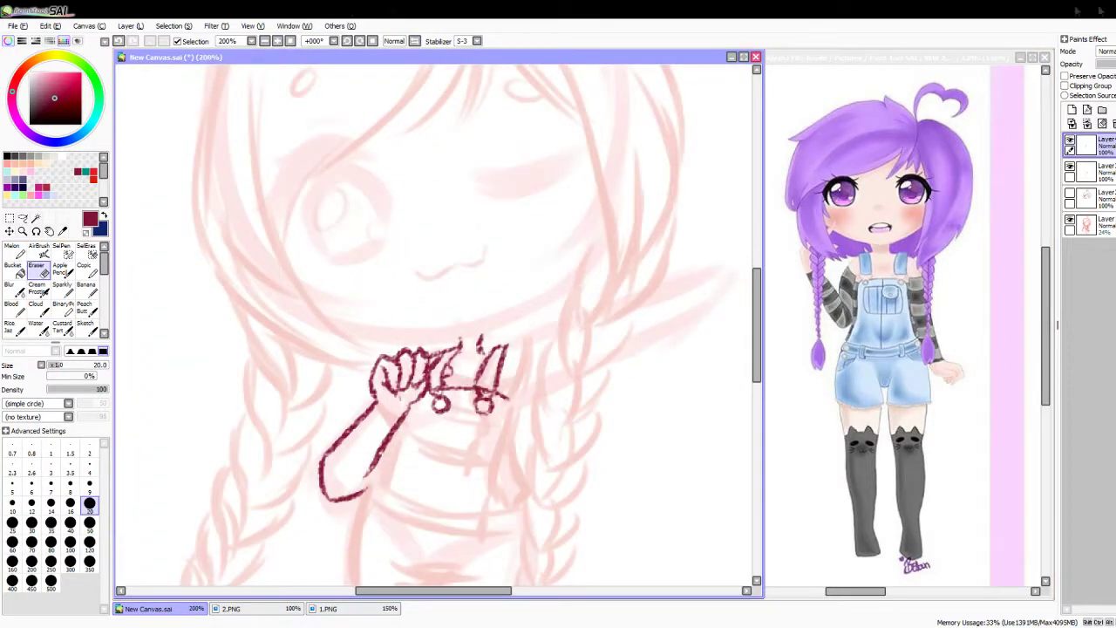
Step: Ink the sides of the overalls' bib and the curved belt with its two belt loops
key("e")
left_click_drag(422, 398, 404, 441)
left_click_drag(510, 408, 503, 455)
left_click_drag(518, 497, 502, 469)
mouse_move(407, 429)
left_mouse_down()
mouse_move(387, 482)
mouse_move(520, 499)
left_mouse_up()
mouse_move(375, 503)
left_mouse_down()
mouse_move(519, 515)
mouse_move(482, 528)
left_mouse_up()
left_click_drag(494, 500, 496, 528)
left_click_drag(397, 486, 389, 523)
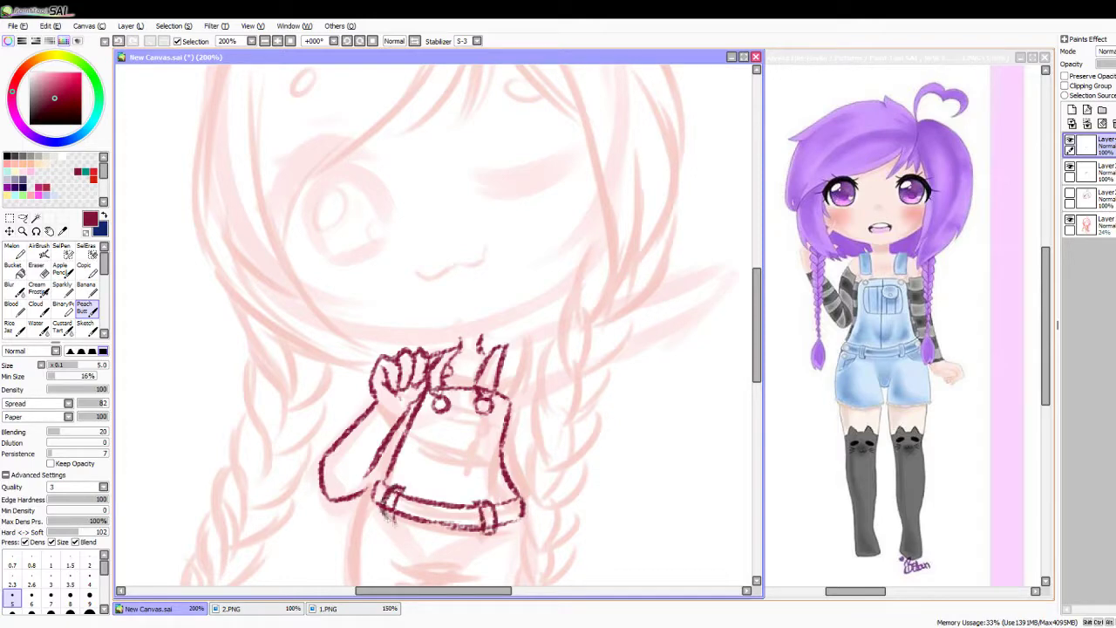
Step: Clean up the lines inside the belt loops with the eraser at size 6
key("e")
key("bracketleft")
key("bracketleft")
key("bracketleft")
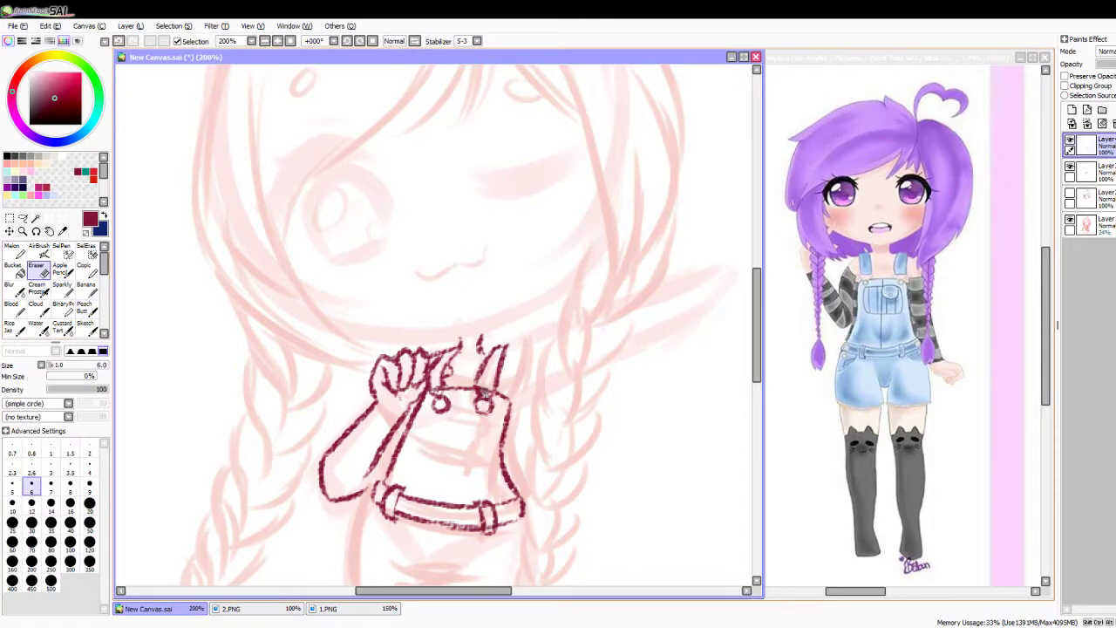
key("b")
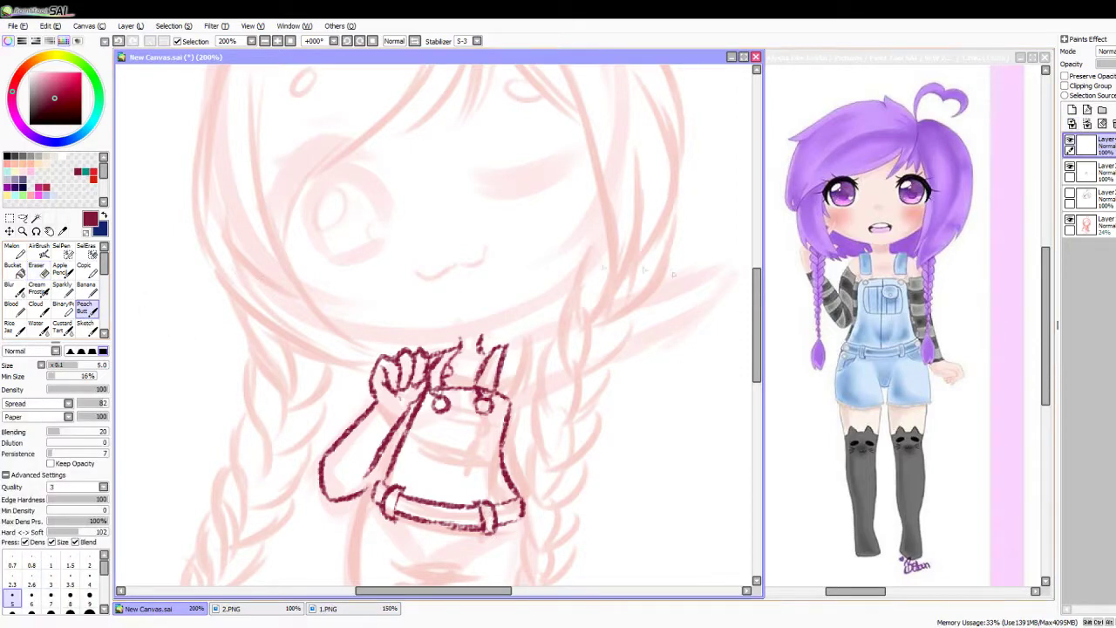
Step: Ink the shirt edges beside the bib, the shoulder and the outstretched arm's sleeve up to its cuff
left_click(119, 41)
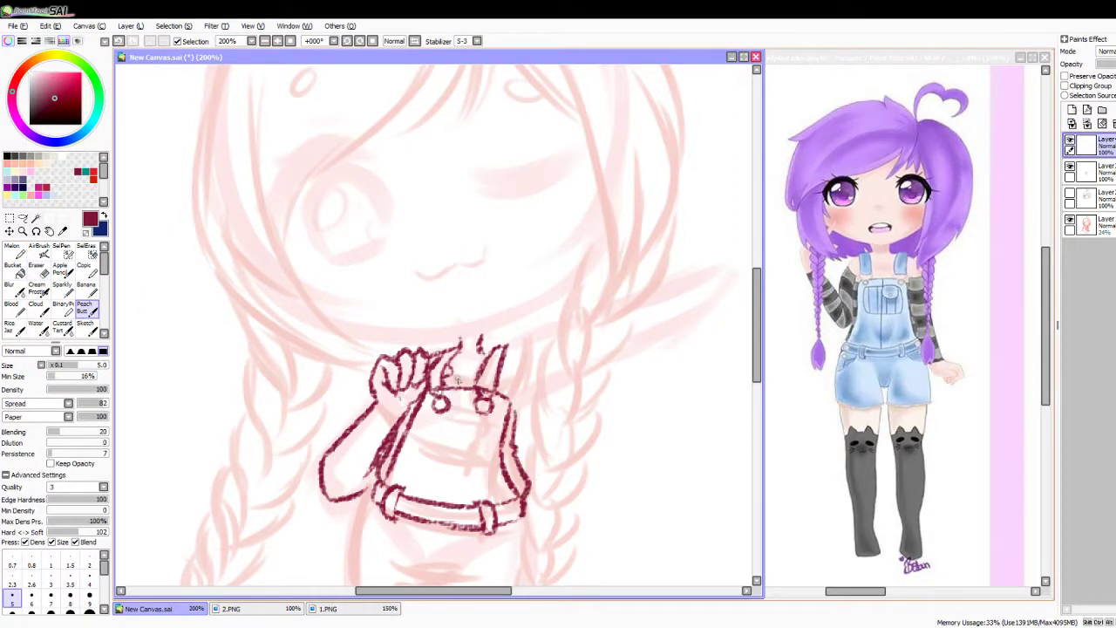
left_click_drag(497, 388, 544, 325)
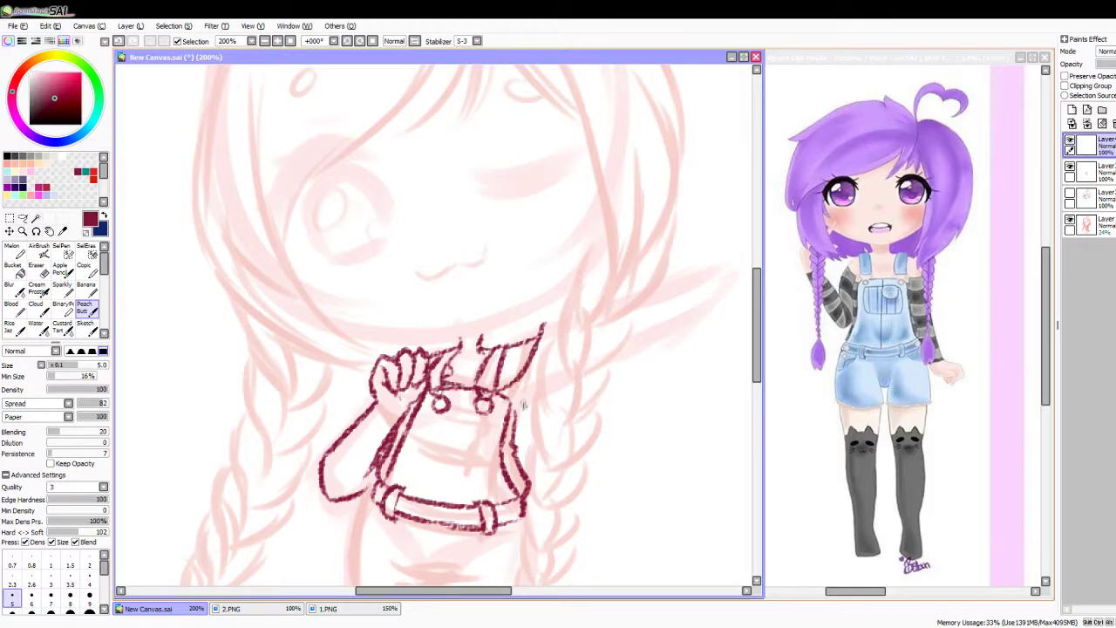
left_click_drag(523, 400, 621, 358)
left_click_drag(544, 324, 681, 294)
left_click_drag(611, 361, 677, 342)
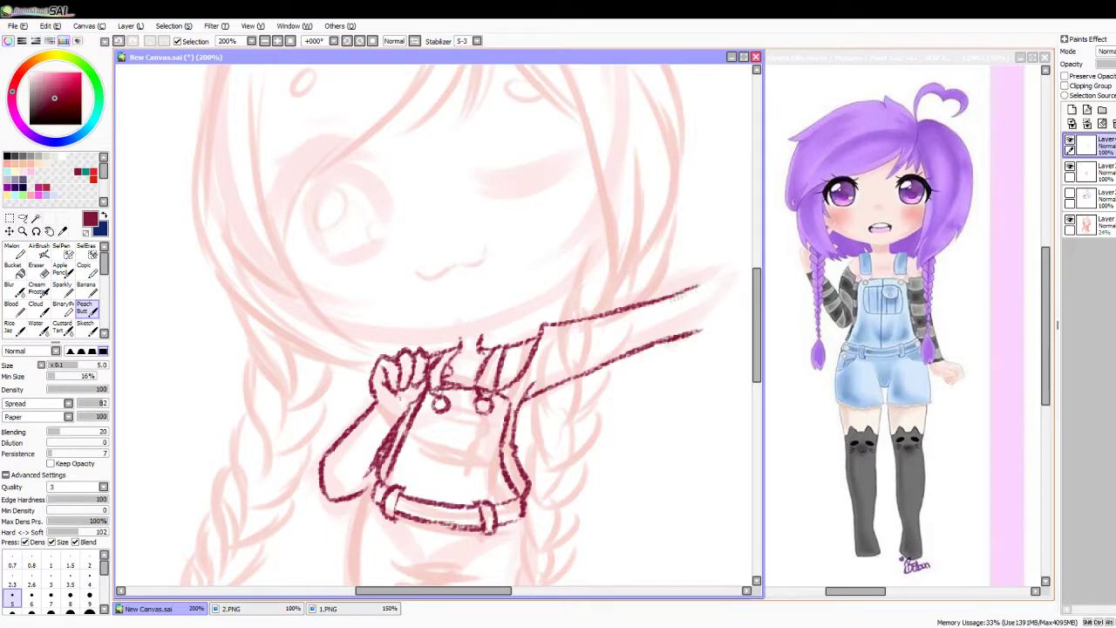
key("h")
key("h")
key("e")
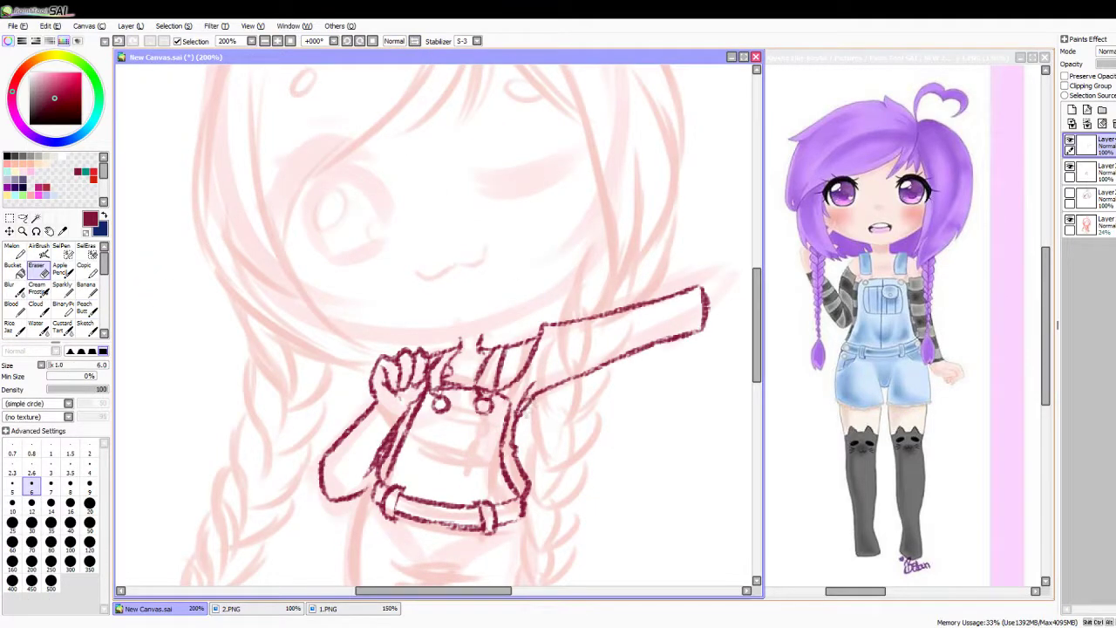
Step: Ink curved stripes across the bent arm's sleeve and along the outstretched sleeve
key("e")
key("h")
key("h")
key("ctrl+z")
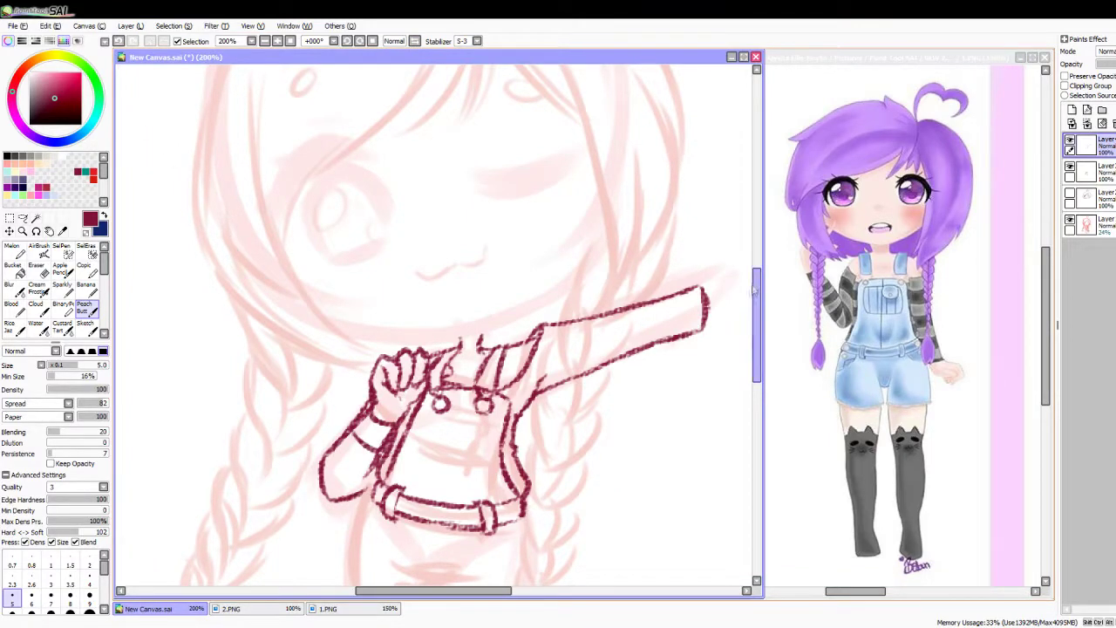
scroll(436, 323, "down", 3)
mouse_move(564, 194)
left_mouse_down()
mouse_move(593, 200)
mouse_move(591, 232)
left_mouse_up()
left_click_drag(624, 178, 622, 224)
left_click_drag(654, 170, 652, 215)
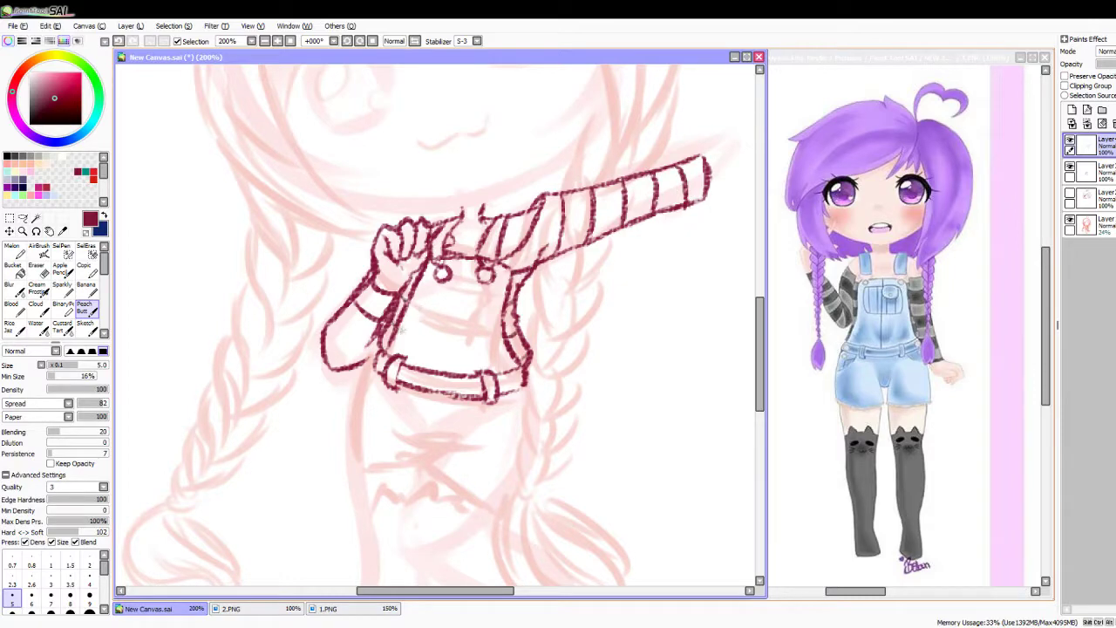
Step: Ink the shorts below the belt with both leg hems, crotch creases and fly, redrawing the strokes that miss
scroll(370, 372, "down", 3)
mouse_move(393, 322)
left_mouse_down()
mouse_move(493, 318)
mouse_move(415, 345)
mouse_move(440, 373)
mouse_move(511, 405)
left_mouse_up()
key("h")
key("ctrl+z")
key("ctrl+z")
left_click_drag(457, 344, 380, 401)
key("h")
mouse_move(528, 270)
left_mouse_down()
mouse_move(534, 335)
mouse_move(493, 403)
left_mouse_up()
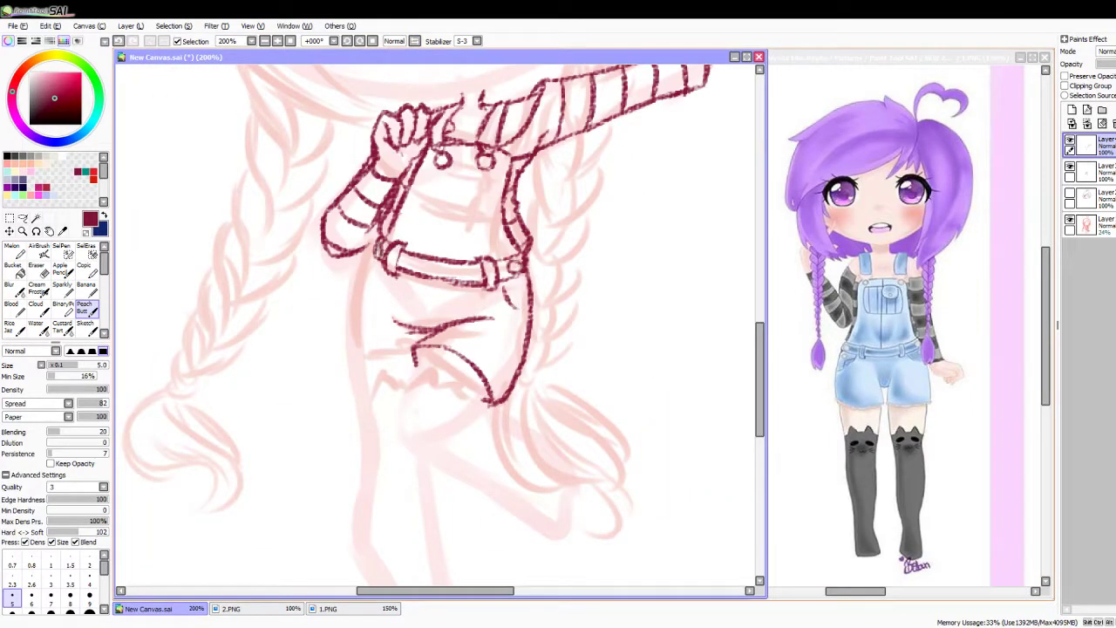
mouse_move(361, 260)
left_mouse_down()
mouse_move(351, 359)
mouse_move(427, 347)
left_mouse_up()
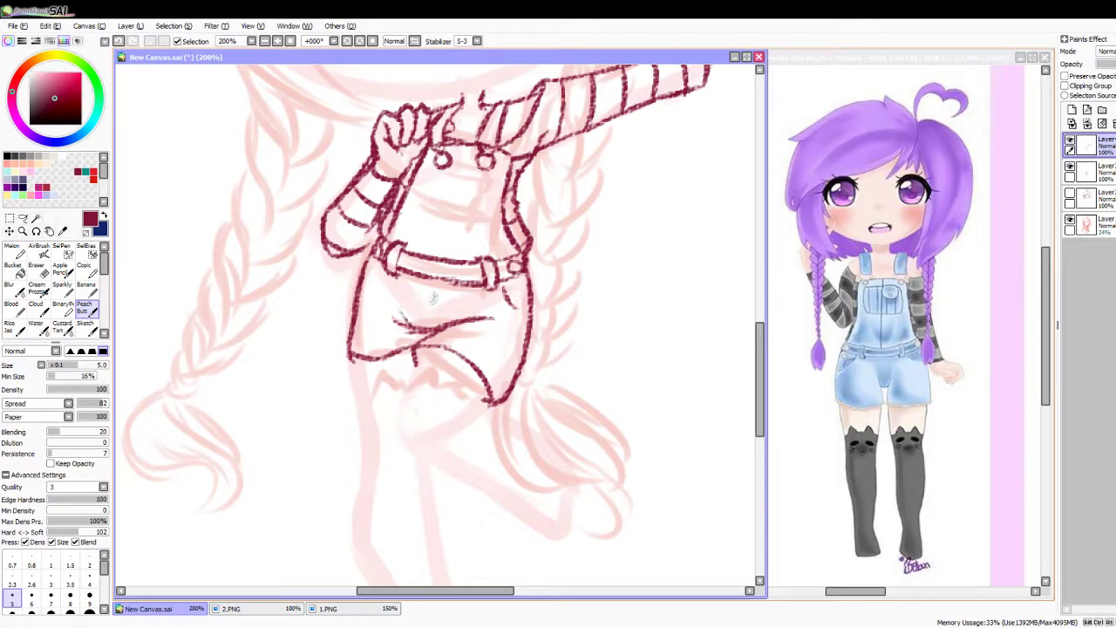
Step: Bring up the 2.PNG reference and ink the bib pocket with its small heart on the overalls
left_click(232, 608)
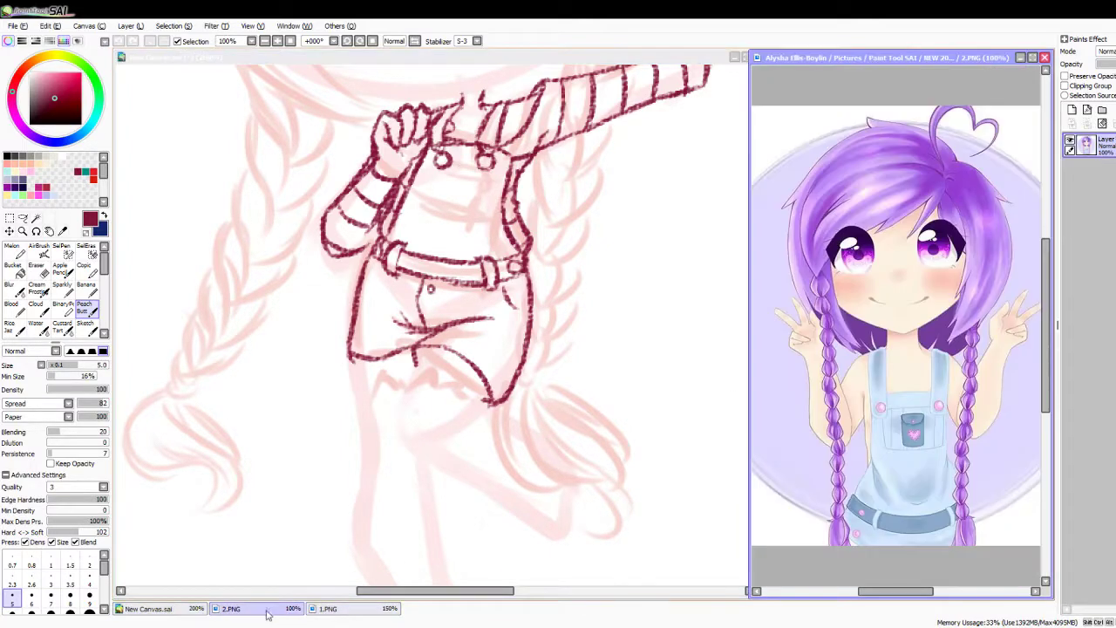
left_click(149, 608)
left_click_drag(425, 192, 488, 198)
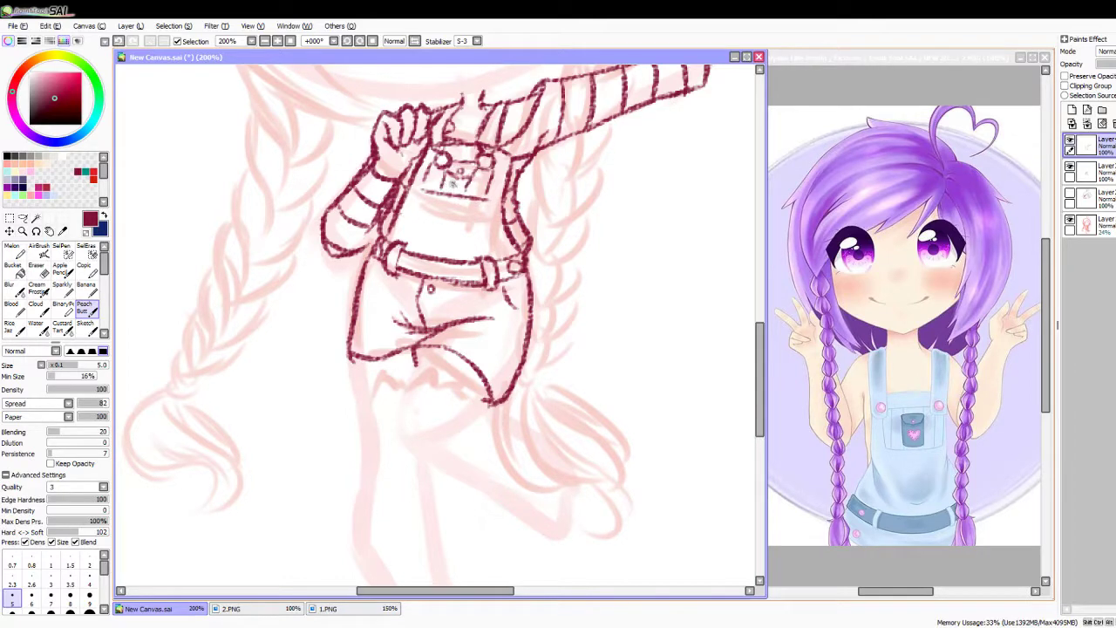
scroll(424, 281, "down", 2)
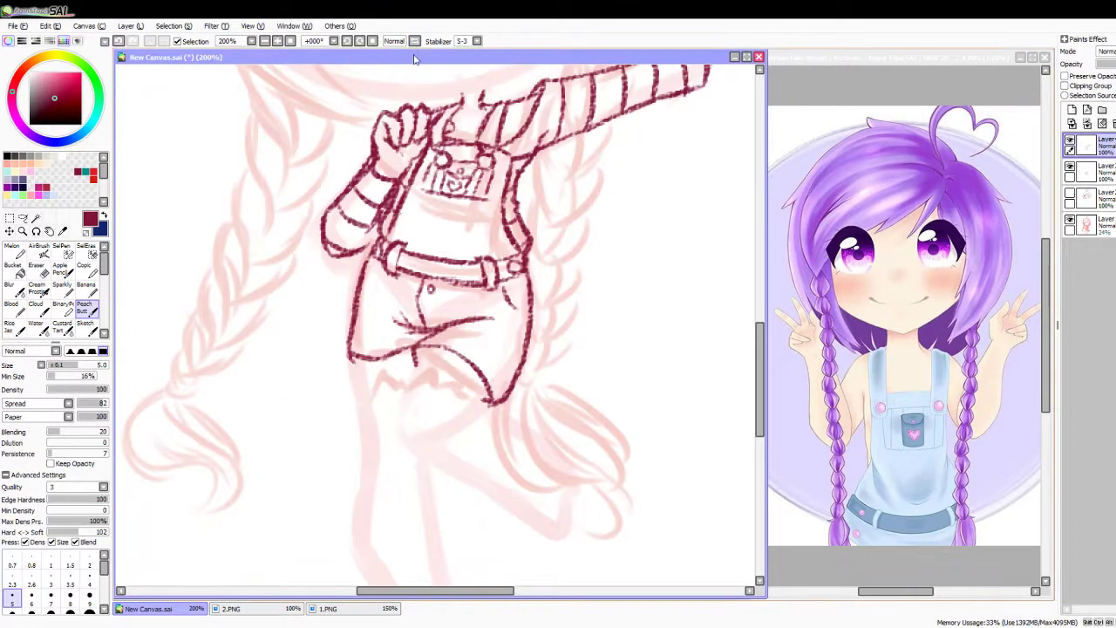
Step: Ink the raised leg from the shorts' hem around the bent knee to the foot, rotating the view as needed
scroll(424, 280, "down", 2)
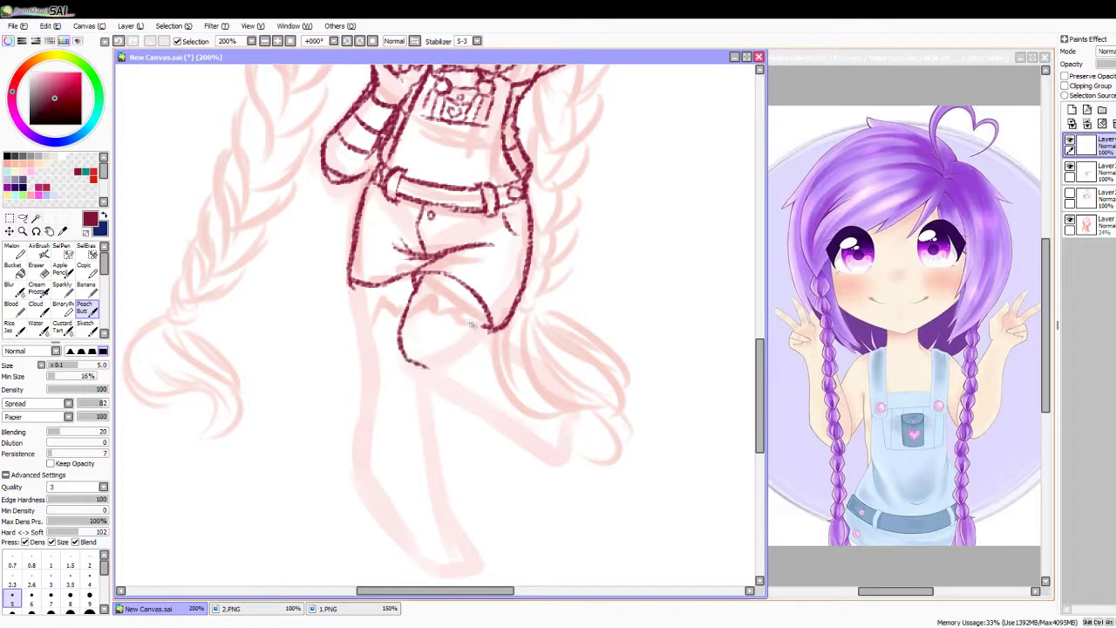
key("Insert")
left_click_drag(457, 363, 339, 438)
left_click_drag(400, 333, 299, 416)
key("Insert")
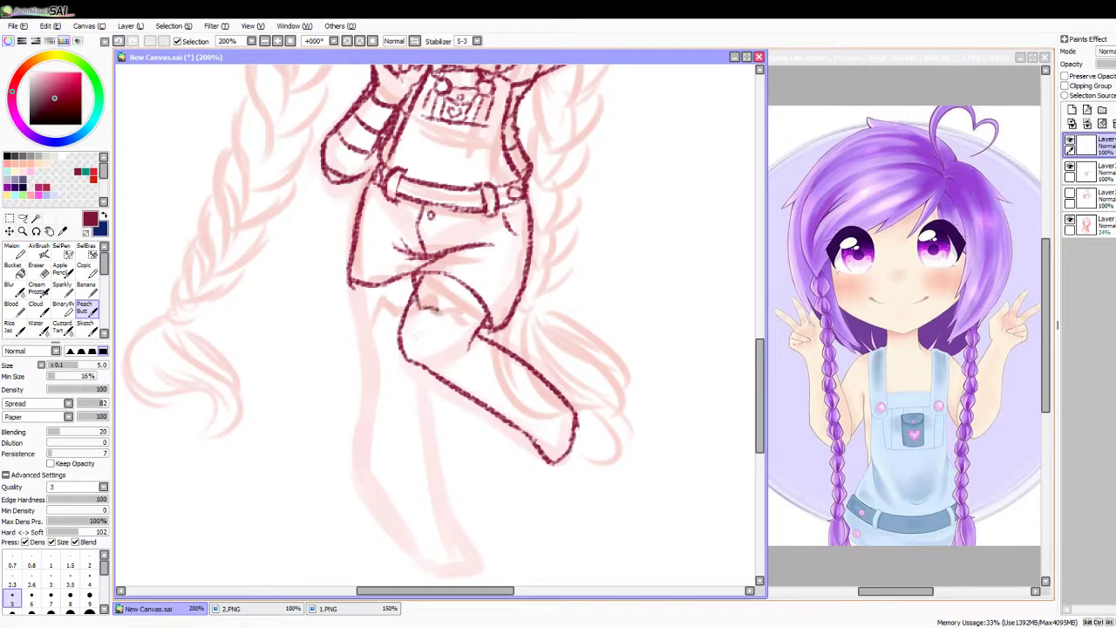
Step: Bring back the full-body reference and ink the cat faces on the knee socks and the standing leg down to its foot
left_click(282, 613)
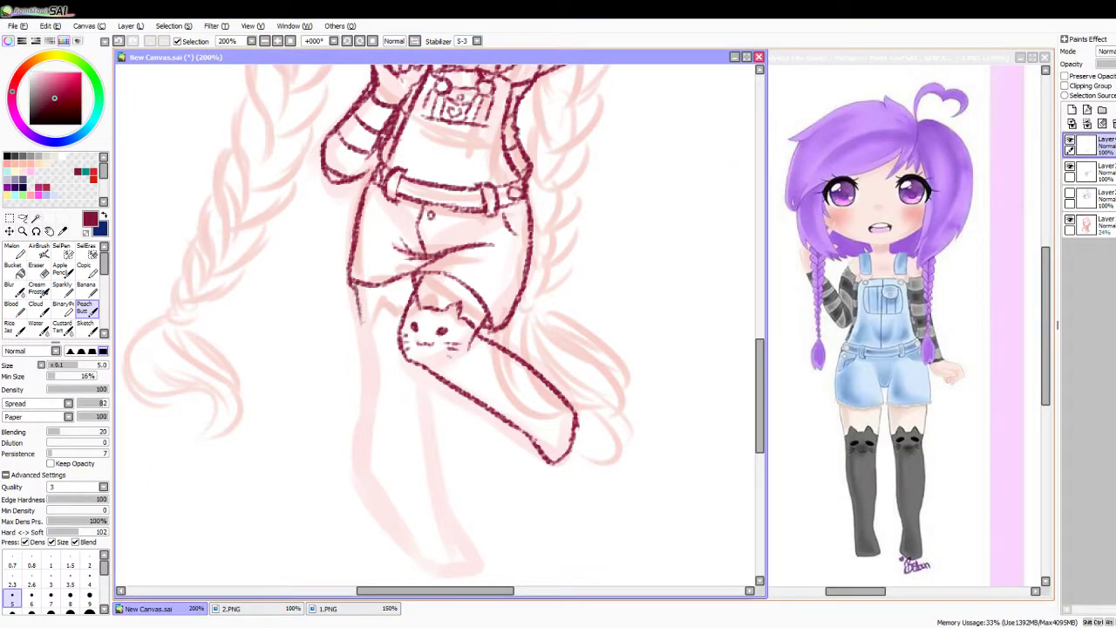
left_click_drag(353, 288, 403, 523)
left_click_drag(423, 364, 462, 533)
left_click_drag(392, 510, 428, 550)
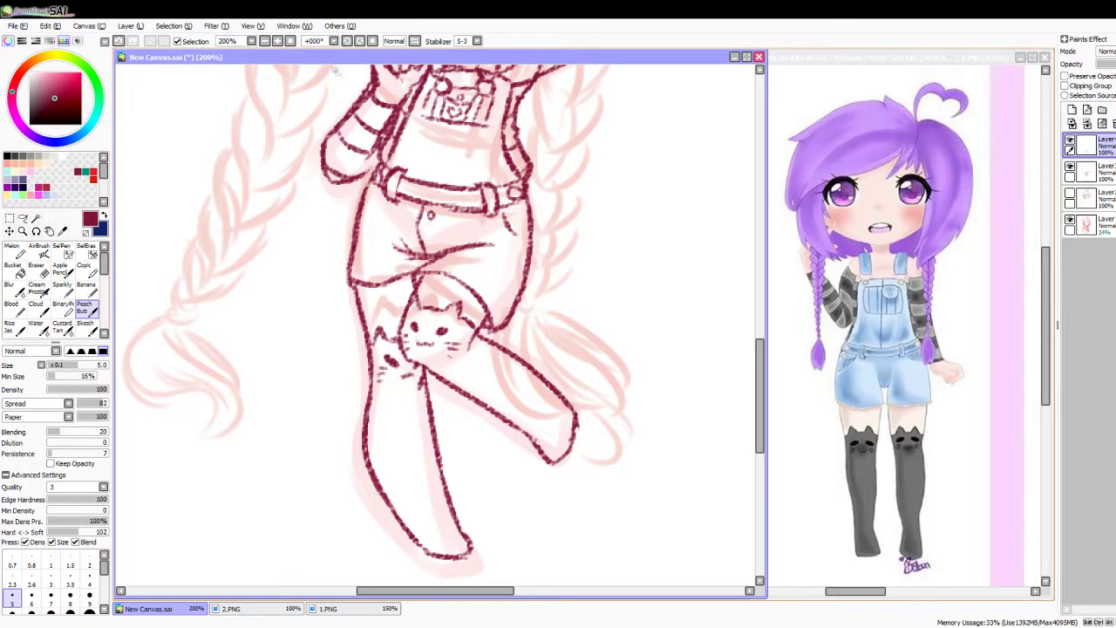
Step: Ink the open hand with spread fingers at the end of the outstretched striped arm
scroll(373, 161, "down", 3)
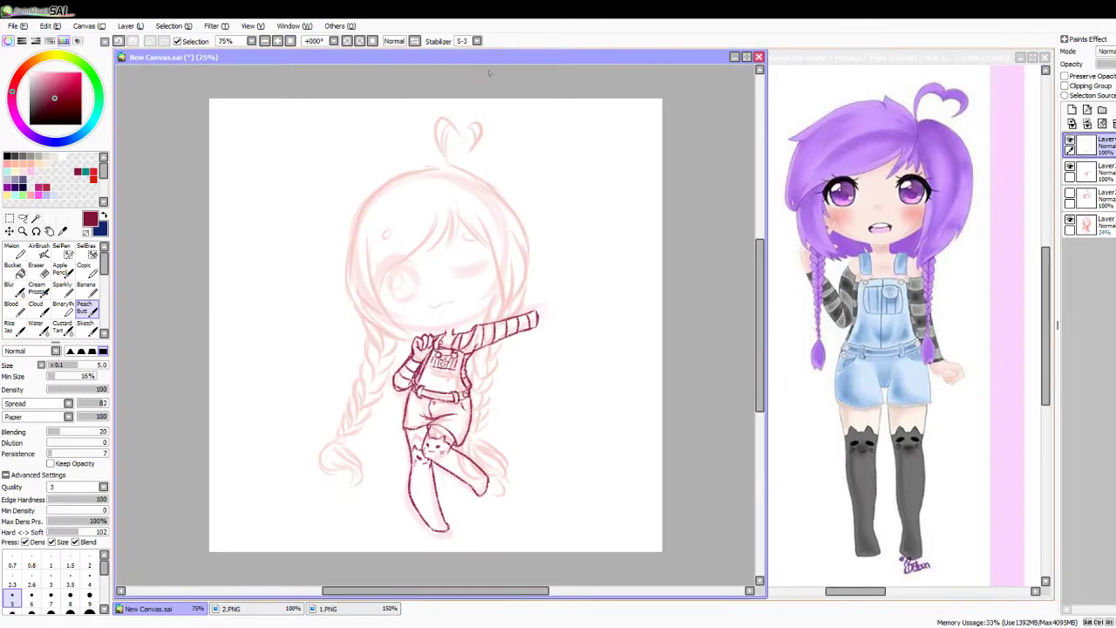
scroll(489, 75, "up", 3)
left_click_drag(707, 292, 384, 290)
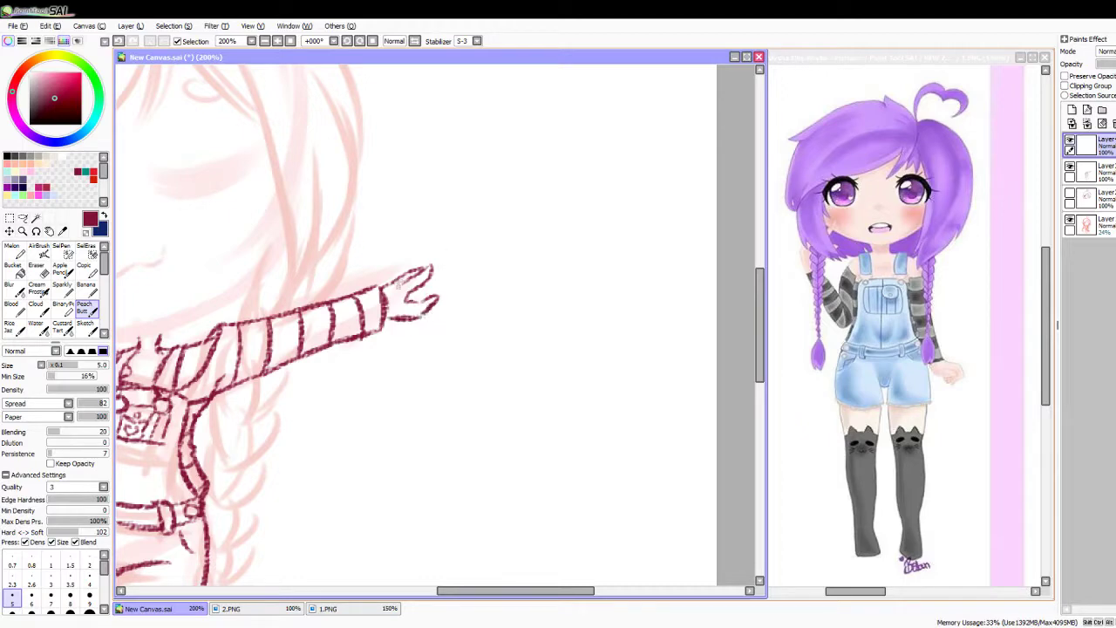
key("h")
key("h")
scroll(441, 327, "down", 4)
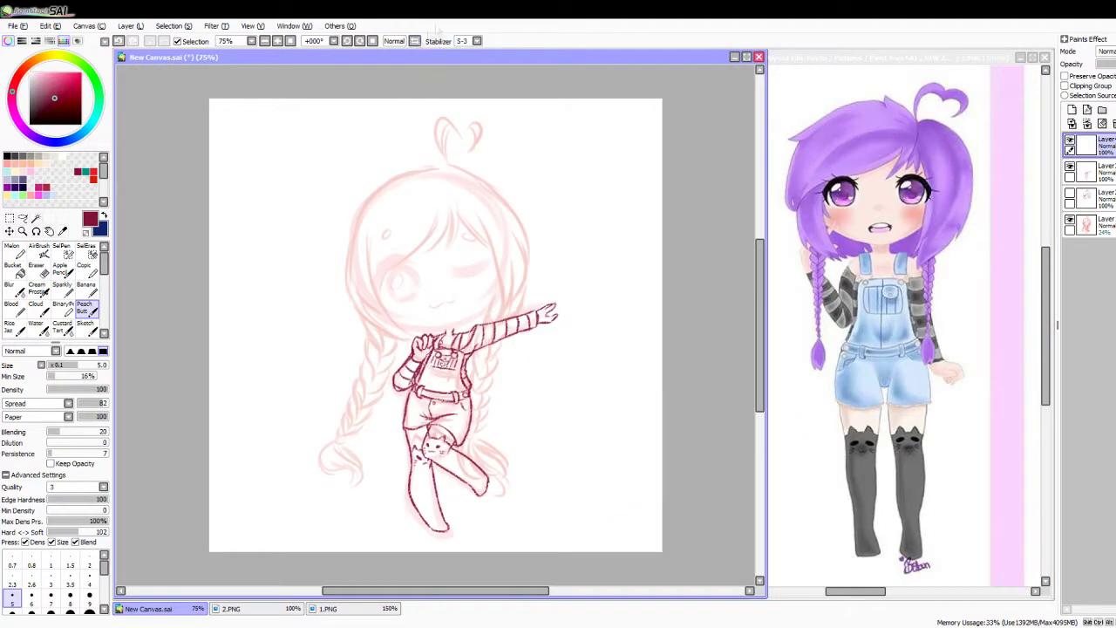
Step: Select the outstretched hand with the lasso and nudge it slightly closer to the sleeve cuff
scroll(441, 327, "up", 3)
key("a")
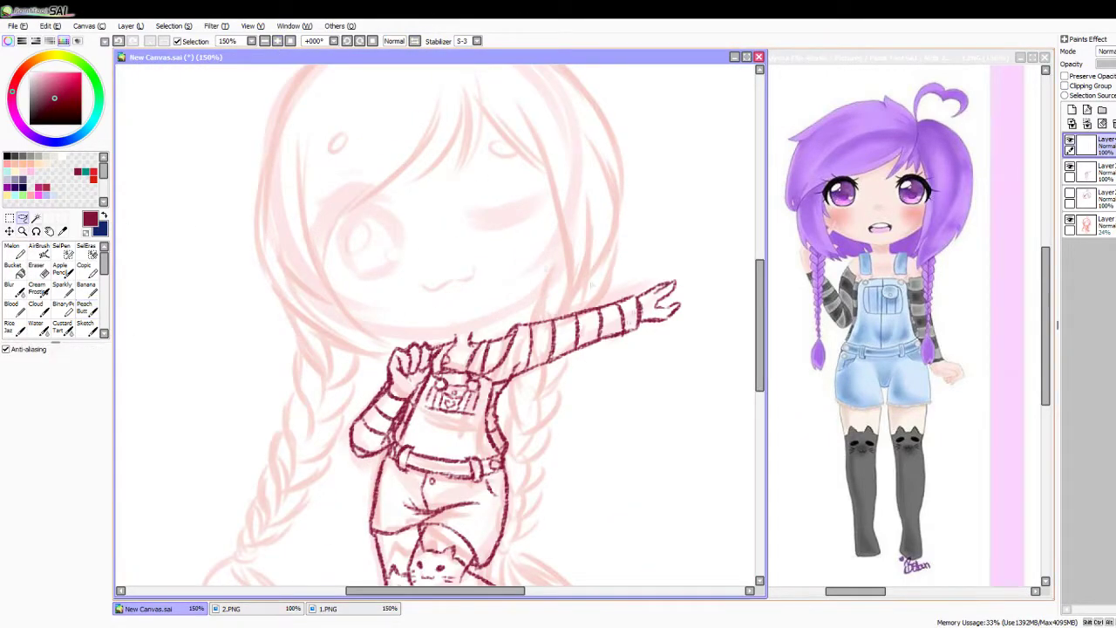
left_click_drag(682, 253, 678, 254)
key("v")
left_click_drag(676, 327, 664, 330)
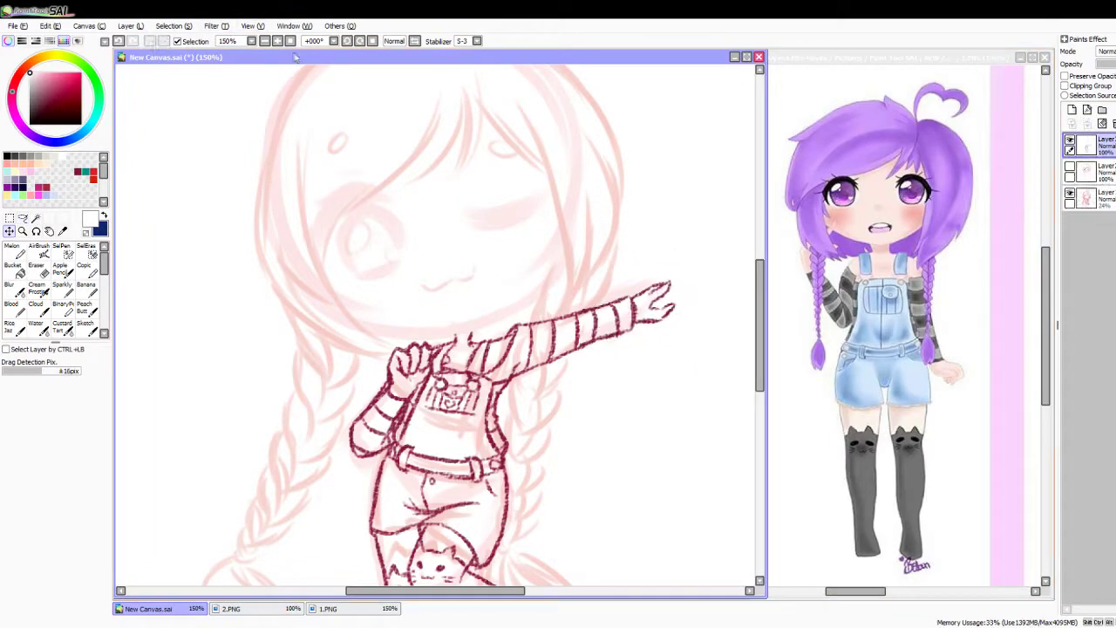
Step: Check the pose in a mirrored view, restore the normal view, and show the head line art layer
scroll(296, 61, "down", 2)
left_click(414, 41)
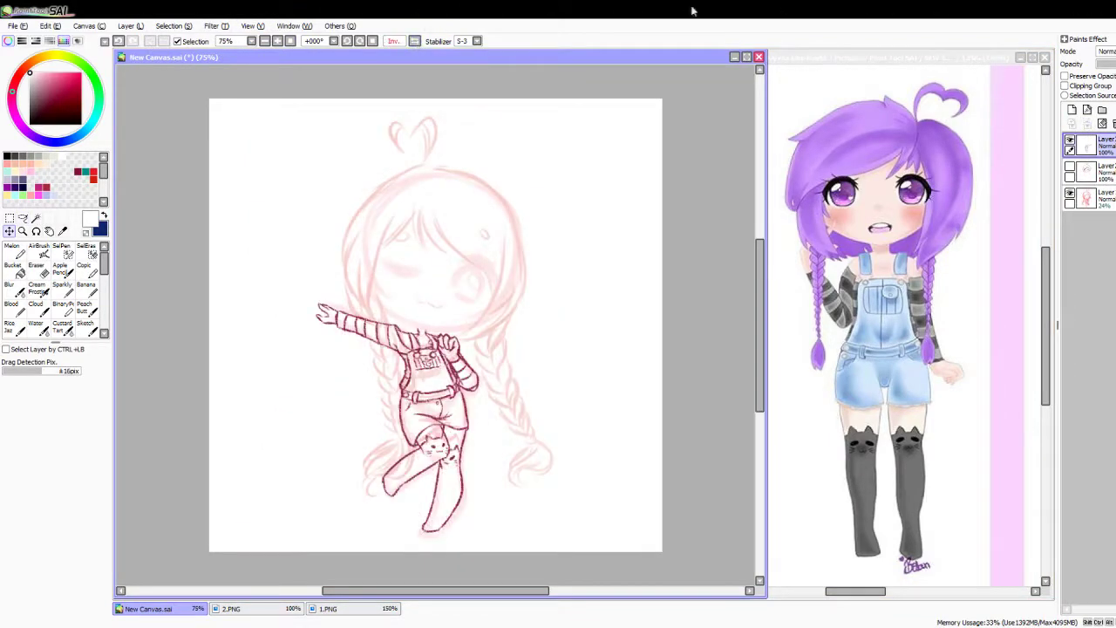
left_click(1070, 170)
left_click(415, 41)
left_click(1070, 196)
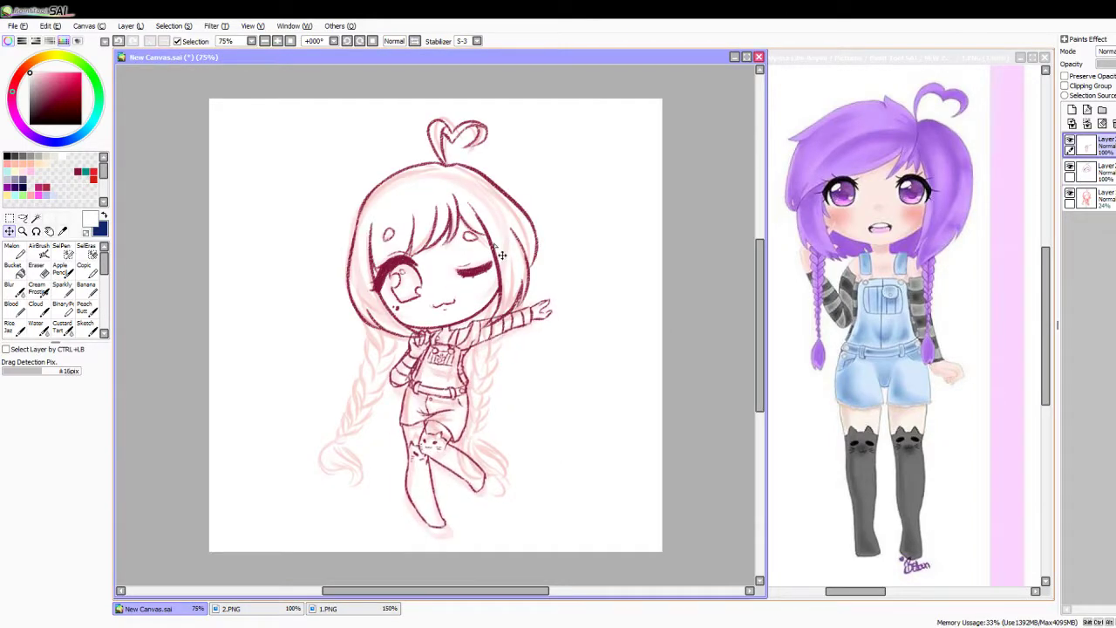
Step: Erase the overlapping lines around the neck and raised hand, and save the drawing as eb cheeb.psd
key("ctrl+plus")
key("ctrl+plus")
key("ctrl+plus")
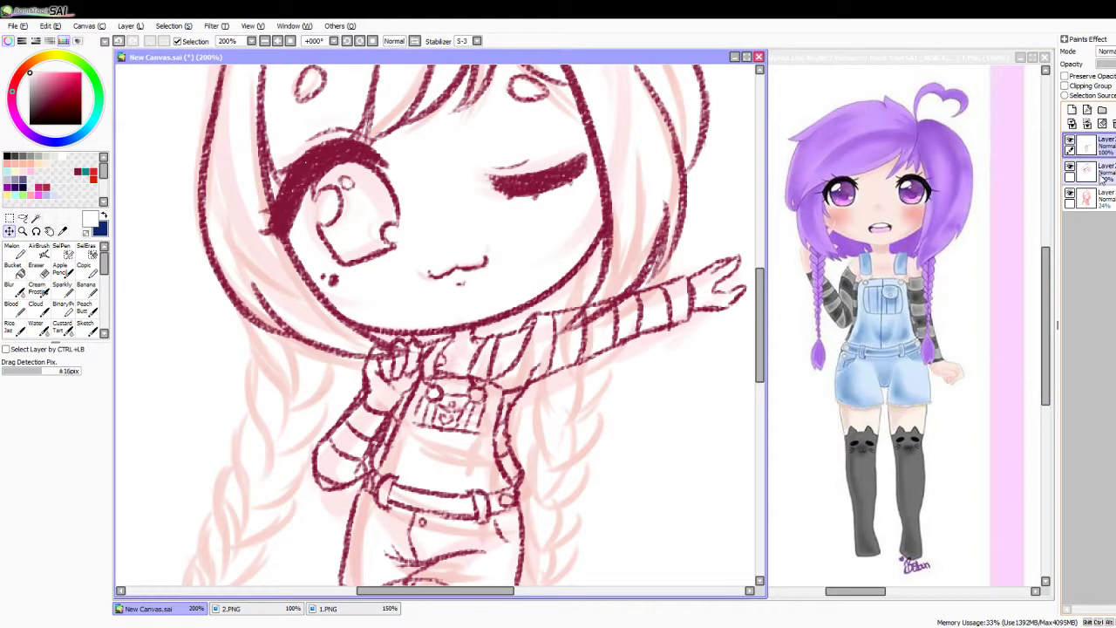
key("e")
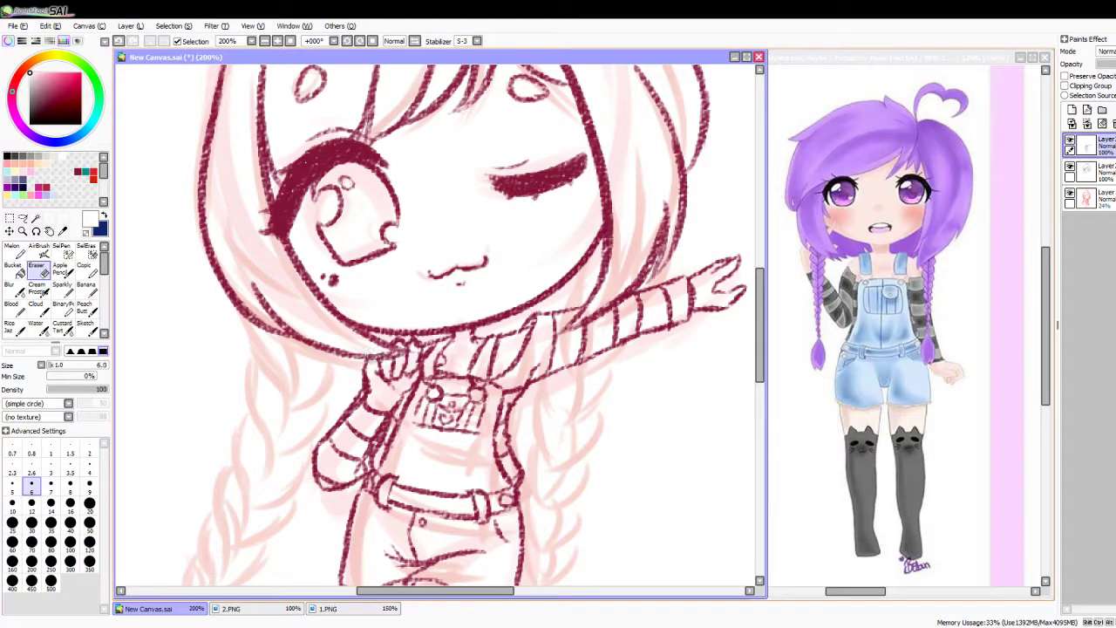
key("ctrl+minus")
key("ctrl+minus")
key("ctrl+minus")
key("ctrl+minus")
key("ctrl+minus")
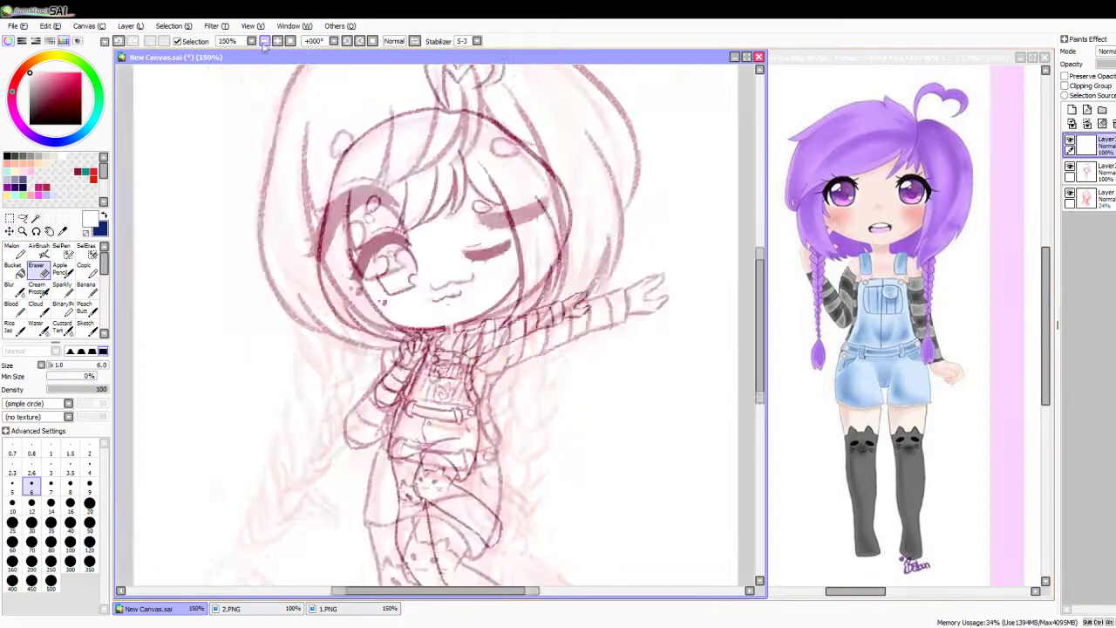
key("ctrl+plus")
key("ctrl+plus")
key("ctrl+plus")
key("ctrl+plus")
left_click(84, 308)
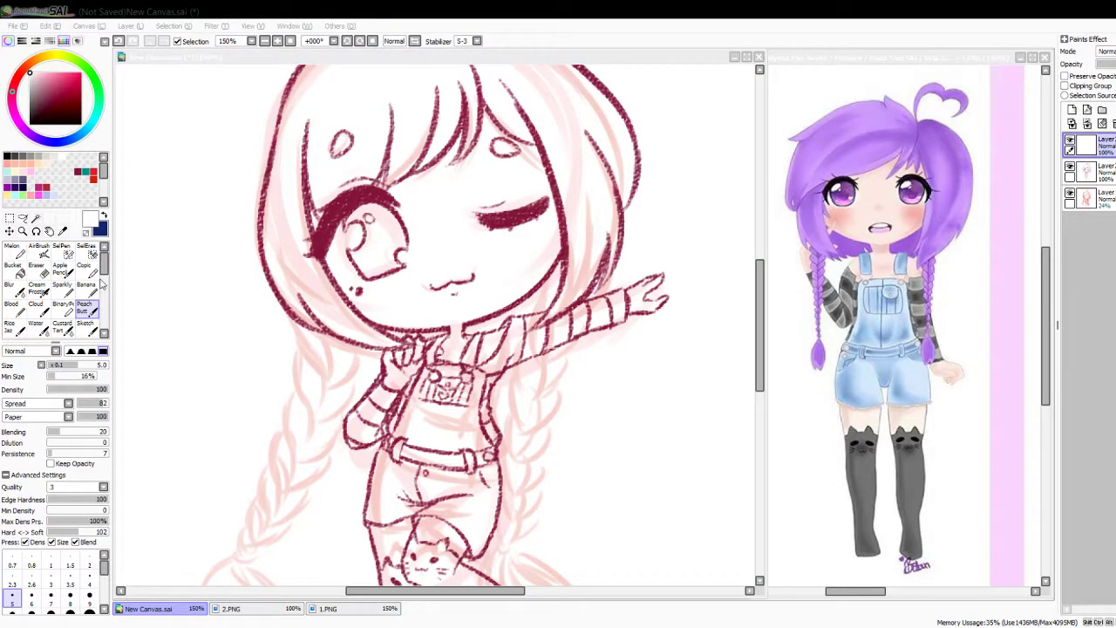
Step: Ink the upper plaits of the braid beside the raised hand in the dark red line colour, with brush size 6.9
left_click(334, 263, "alt")
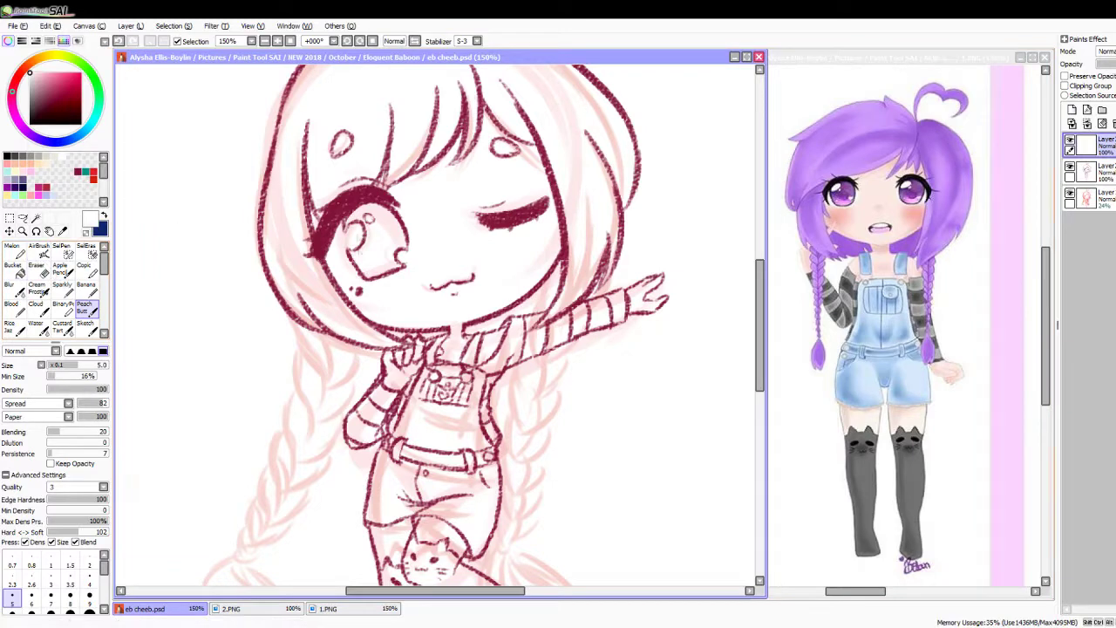
left_click_drag(293, 304, 333, 394)
key("ctrl+z")
key("bracketright")
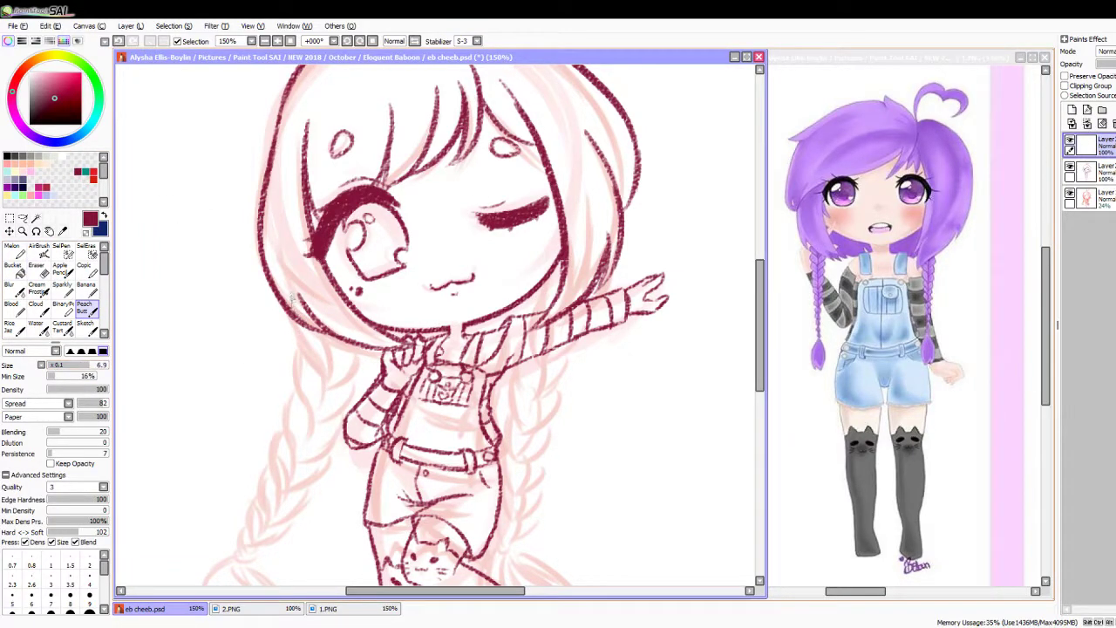
left_click_drag(289, 295, 337, 405)
left_click_drag(350, 362, 342, 399)
mouse_move(295, 353)
left_mouse_down()
mouse_move(302, 397)
mouse_move(331, 429)
left_mouse_up()
left_click_drag(356, 378, 336, 422)
left_click_drag(288, 385, 293, 457)
mouse_move(307, 406)
left_mouse_down()
mouse_move(290, 435)
mouse_move(312, 450)
mouse_move(304, 461)
mouse_move(349, 458)
left_mouse_up()
mouse_move(307, 443)
left_mouse_down()
mouse_move(338, 449)
mouse_move(277, 443)
mouse_move(325, 462)
mouse_move(291, 498)
left_mouse_up()
left_click_drag(339, 452, 302, 496)
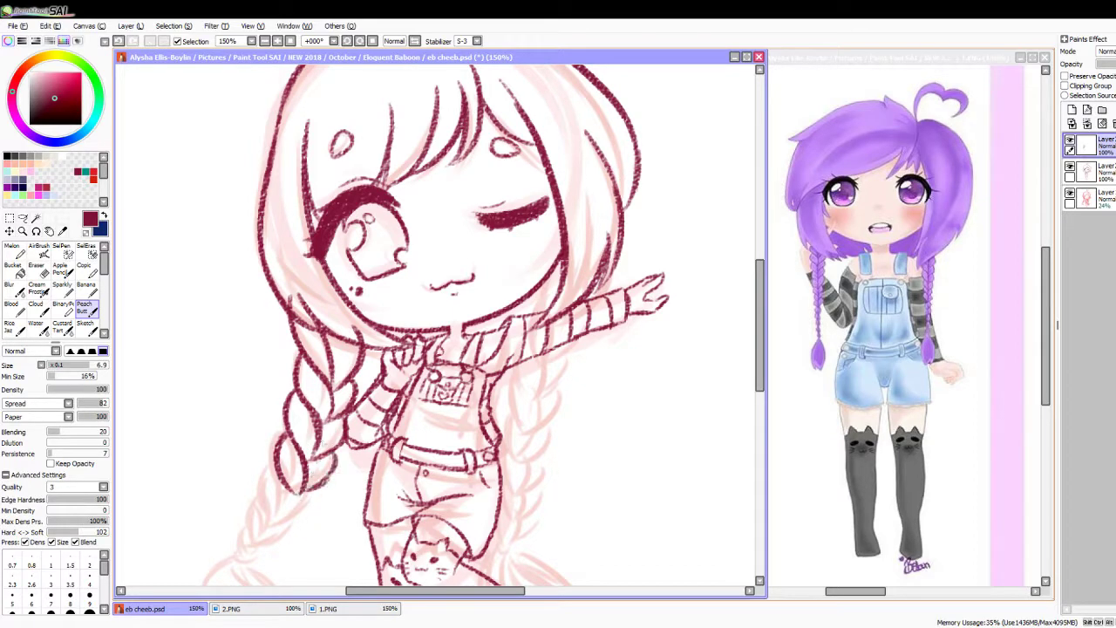
Step: Ink the lower plaits, the tie and the curled tassel of the braid beside the raised hand
scroll(288, 392, "down", 5)
left_click_drag(288, 295, 267, 361)
mouse_move(297, 312)
left_mouse_down()
mouse_move(323, 327)
mouse_move(260, 348)
mouse_move(293, 363)
left_mouse_up()
left_click_drag(281, 329, 260, 375)
left_click_drag(316, 352, 288, 377)
mouse_move(310, 353)
left_mouse_down()
mouse_move(274, 389)
mouse_move(316, 449)
left_mouse_up()
mouse_move(288, 392)
left_mouse_down()
mouse_move(309, 481)
mouse_move(325, 487)
left_mouse_up()
mouse_move(289, 389)
left_mouse_down()
mouse_move(340, 464)
mouse_move(338, 437)
left_mouse_up()
left_click_drag(329, 448, 333, 464)
left_click_drag(258, 396, 250, 443)
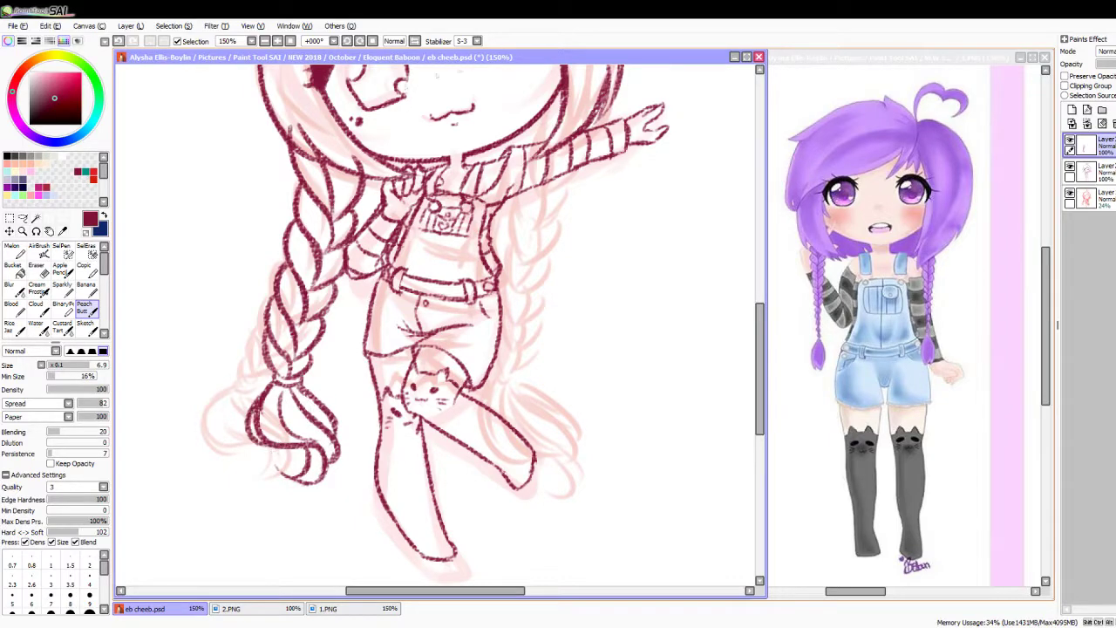
key("e")
key("minus")
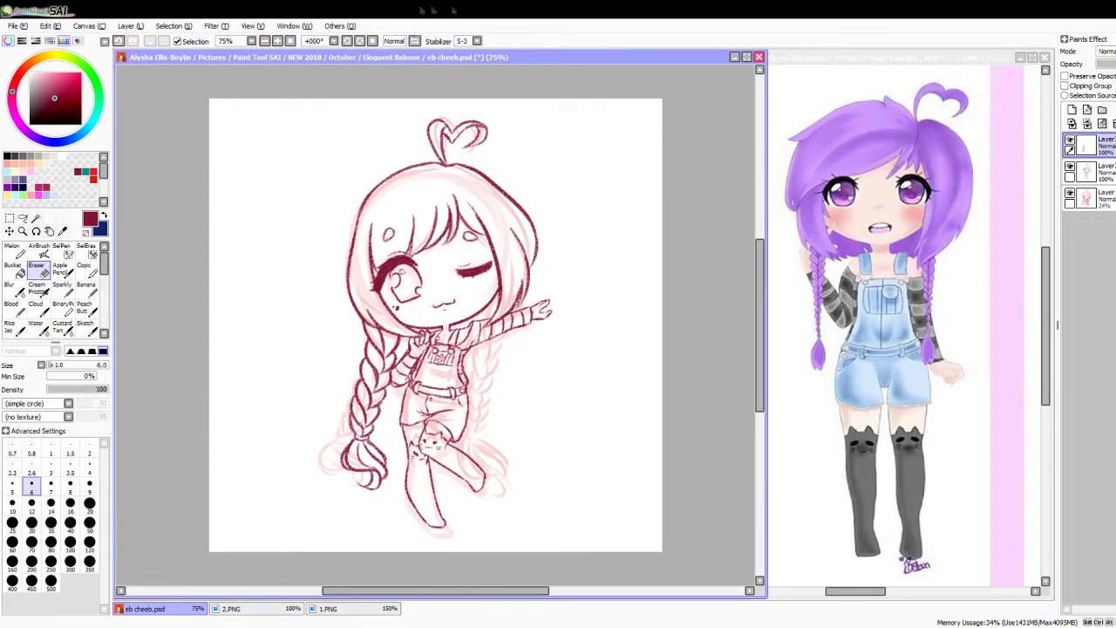
Step: Ink the upper plaits of the second braid, below the outstretched arm
key("plus")
left_click(84, 307)
left_click_drag(559, 270, 541, 336)
left_click_drag(532, 299, 519, 375)
left_click_drag(567, 314, 515, 408)
left_click_drag(559, 362, 515, 436)
mouse_move(545, 397)
left_mouse_down()
mouse_move(534, 436)
mouse_move(510, 476)
left_mouse_up()
left_click_drag(558, 428, 537, 476)
Step: Ink the second braid's remaining lower plaits and its flared tassel beside the raised leg
scroll(541, 445, "down", 4)
left_click_drag(524, 310, 504, 361)
left_click_drag(549, 323, 519, 359)
left_click_drag(523, 340, 506, 389)
left_click_drag(541, 354, 504, 408)
mouse_move(542, 371)
left_mouse_down()
mouse_move(519, 401)
mouse_move(571, 497)
left_mouse_up()
left_click_drag(519, 414, 577, 476)
mouse_move(558, 462)
left_mouse_down()
mouse_move(597, 506)
mouse_move(586, 509)
left_mouse_up()
left_click_drag(576, 480, 545, 518)
left_click_drag(524, 406, 558, 514)
mouse_move(522, 405)
left_mouse_down()
mouse_move(596, 458)
mouse_move(586, 452)
left_mouse_up()
left_click_drag(511, 414, 501, 479)
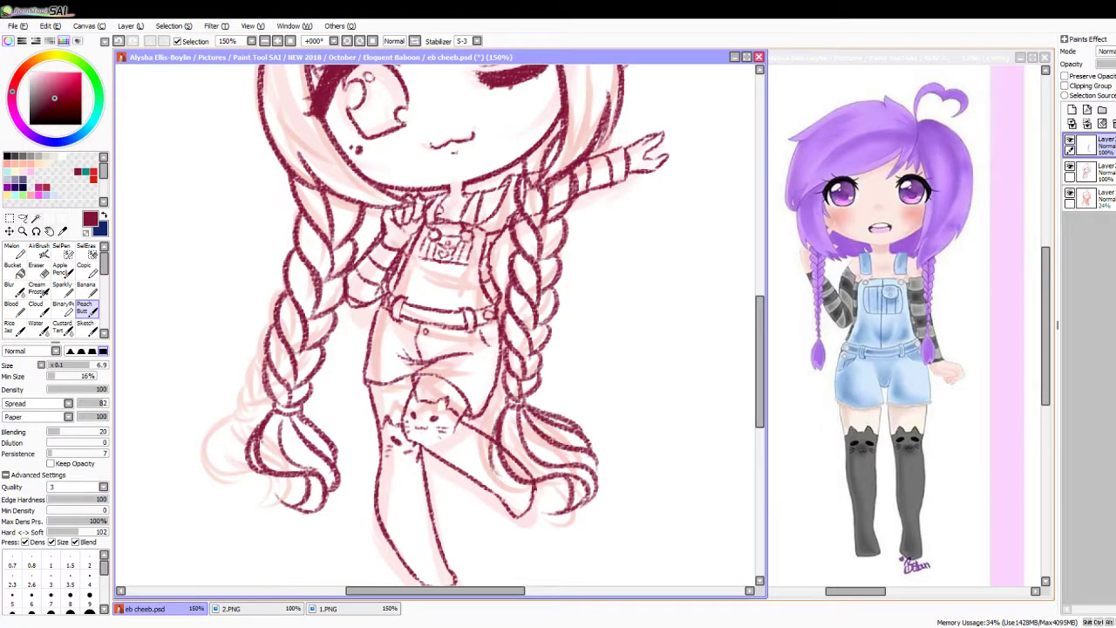
Step: Erase the top of the second braid where it crosses the striped sleeve, and touch up the lines around the shoulder
key("e")
left_click_drag(580, 173, 520, 206)
left_click_drag(551, 193, 515, 220)
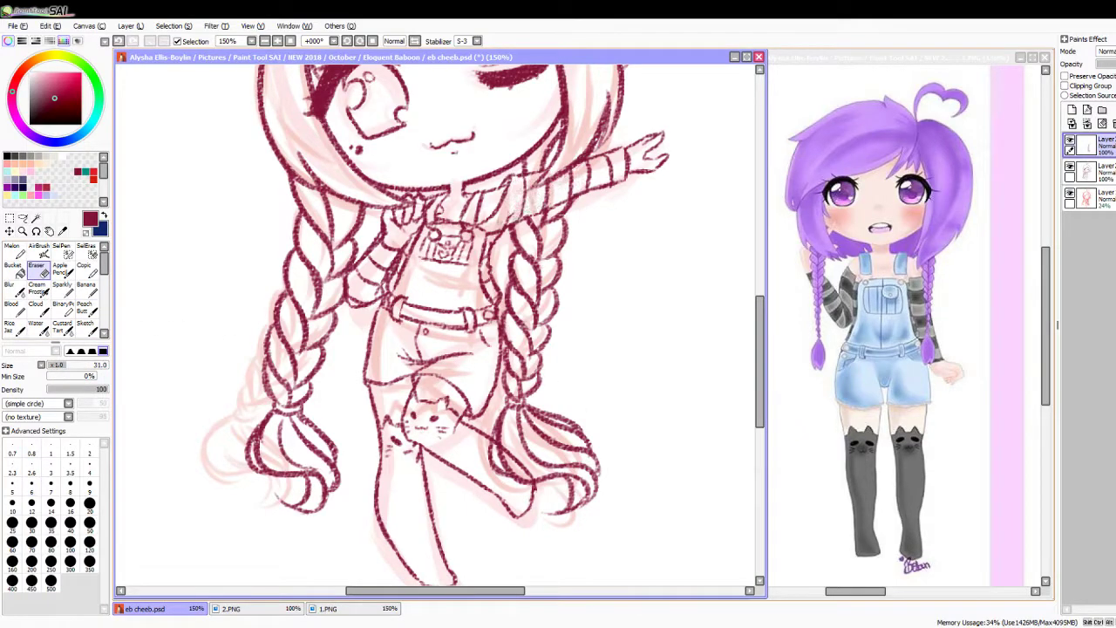
left_click(290, 41)
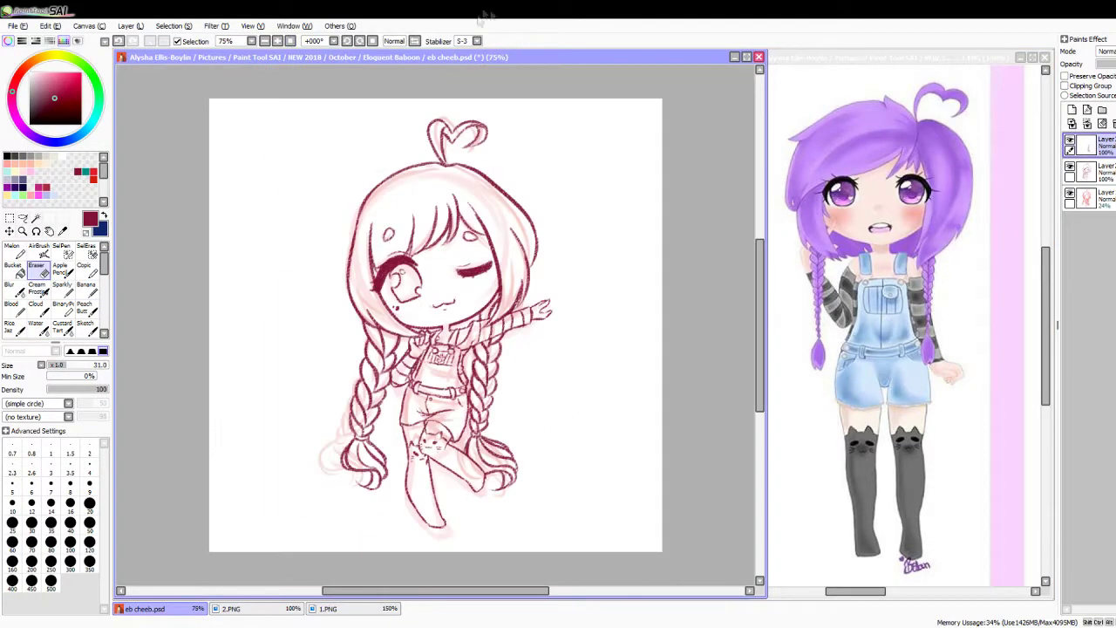
key("ctrl+plus")
left_click(84, 308)
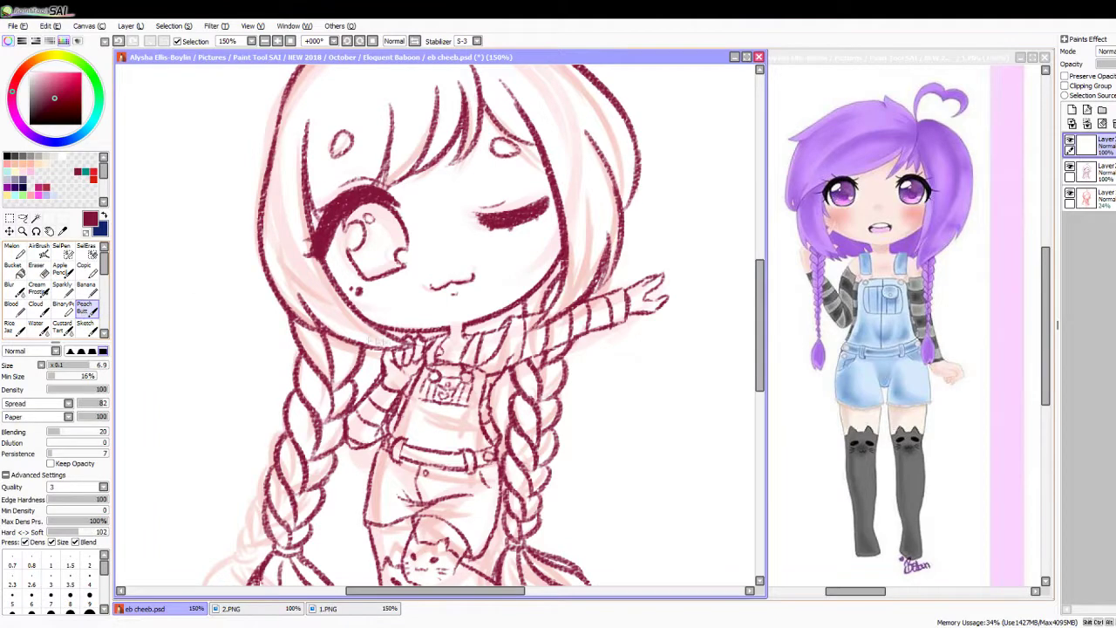
key("e")
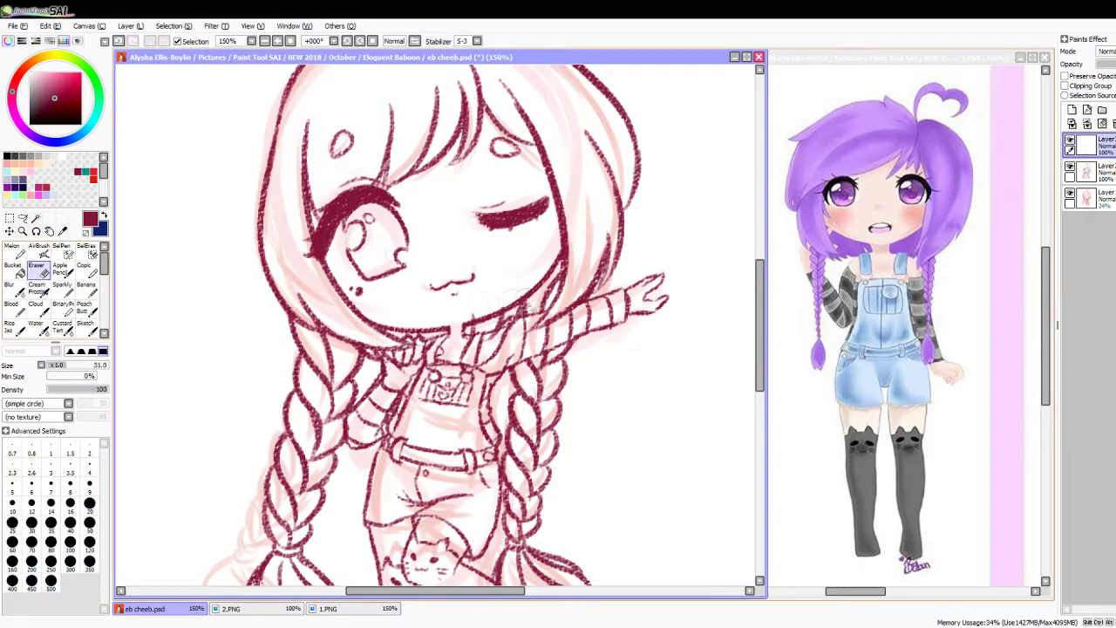
key("b")
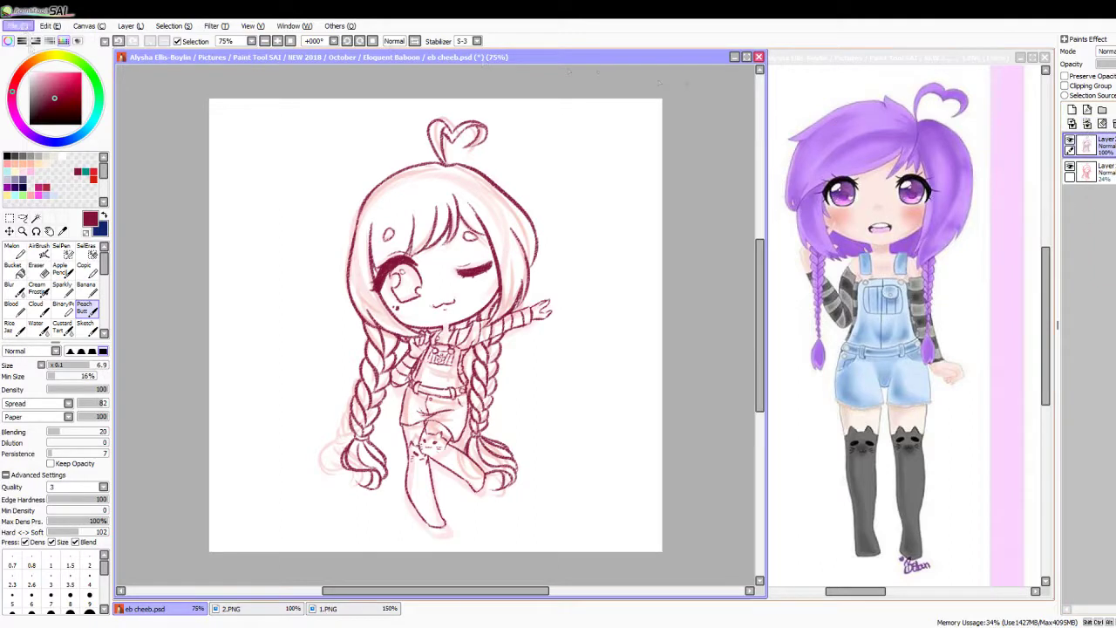
Step: Sort the sketch and the line art into separate layer sets, and turn the line art black
left_click(1072, 109)
left_click(1103, 109)
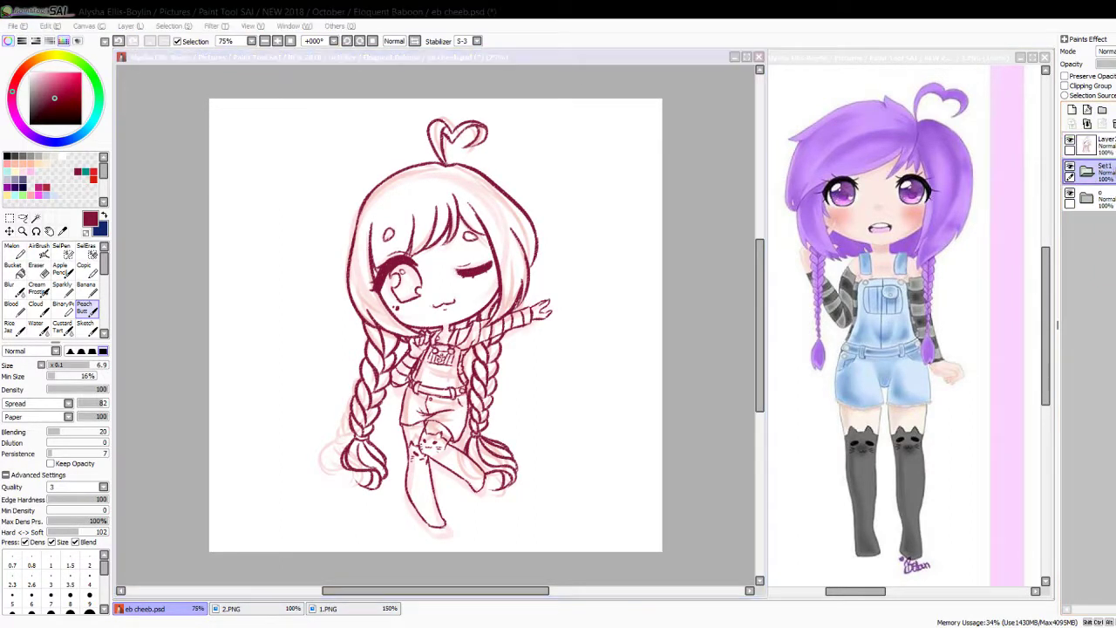
left_click_drag(1091, 170, 1090, 150)
key("ctrl+u")
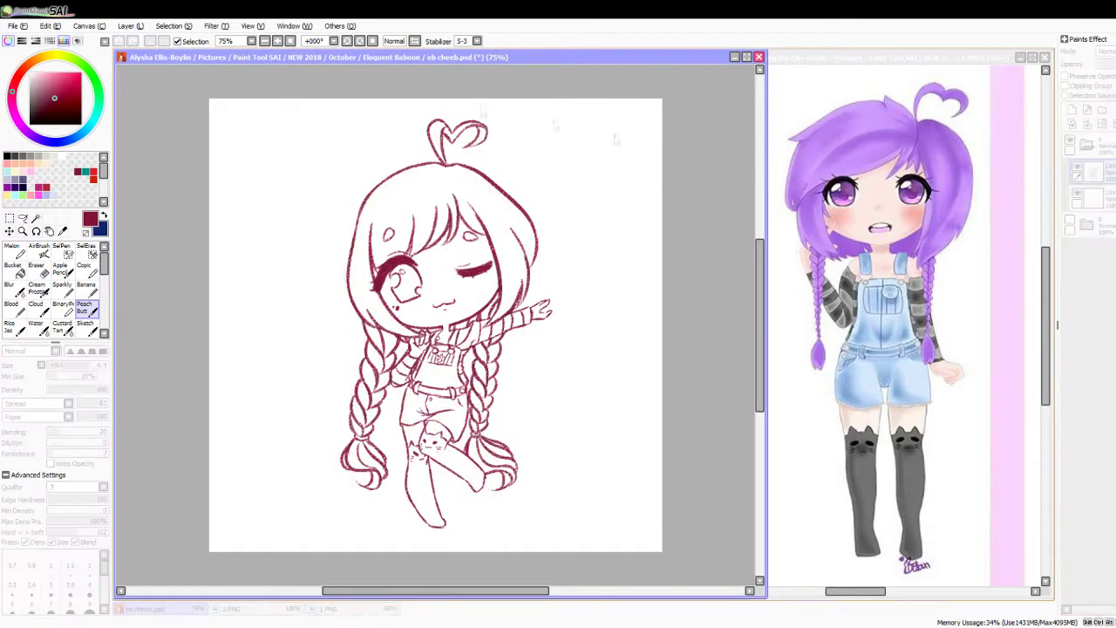
Step: On the layer beneath the line art, select the area around the character, invert the selection and fill the figure with light grey
left_click(1095, 197)
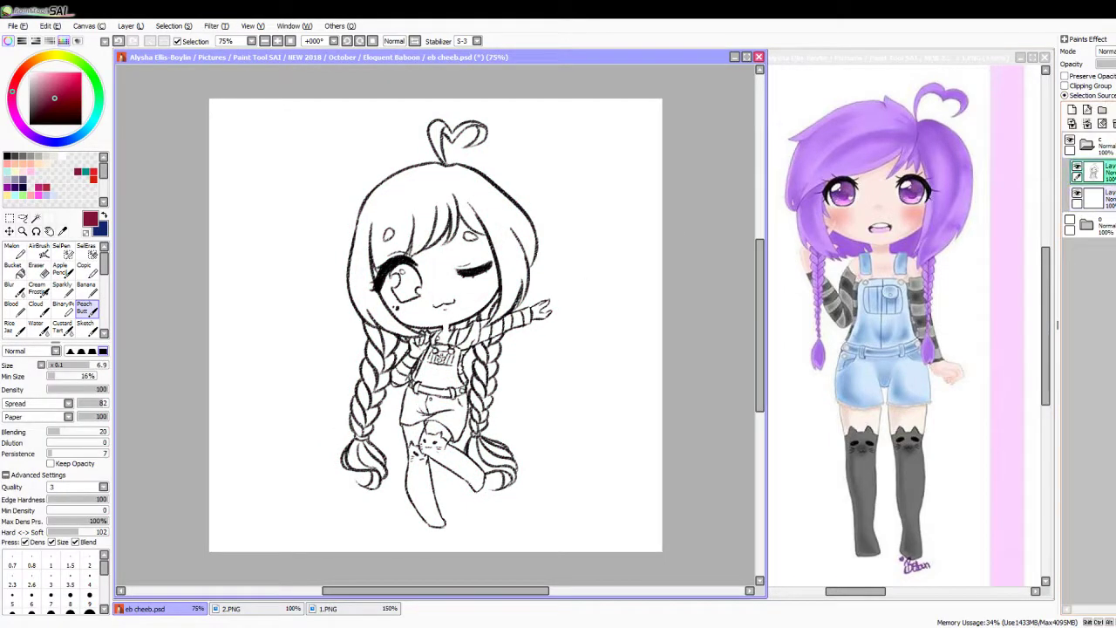
left_click(36, 218)
left_click(261, 174)
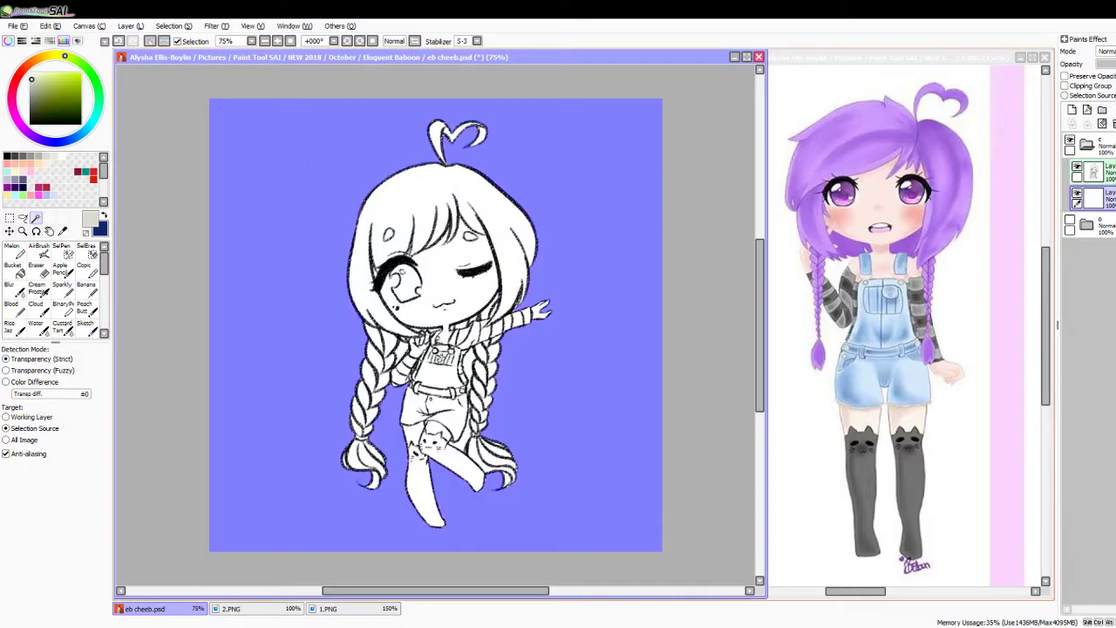
key("ctrl+plus")
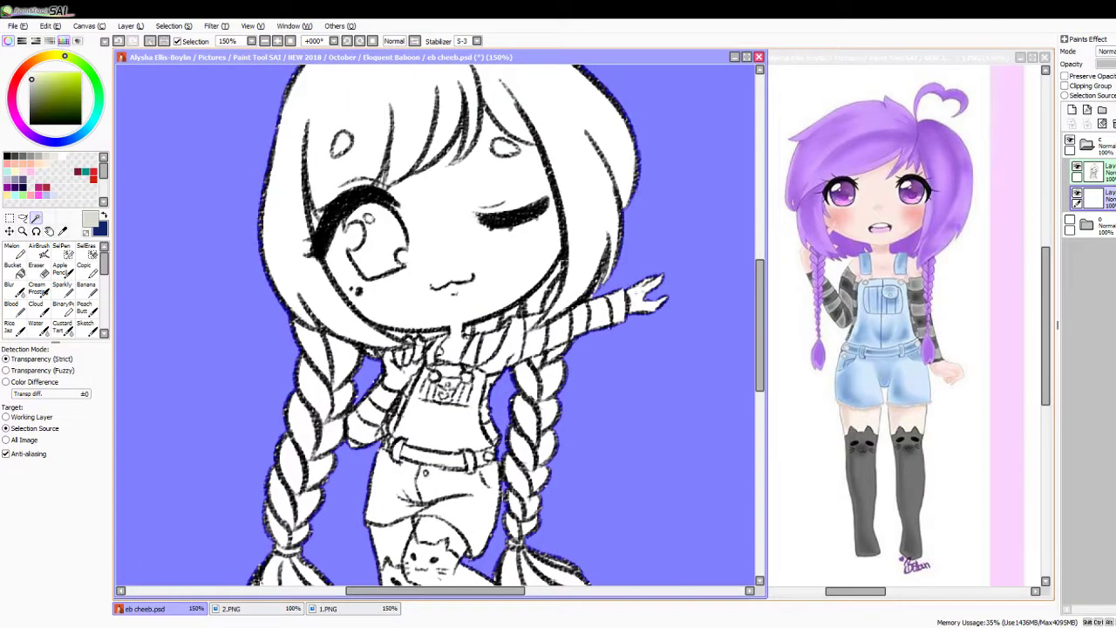
left_click_drag(761, 327, 761, 375)
left_click(61, 250)
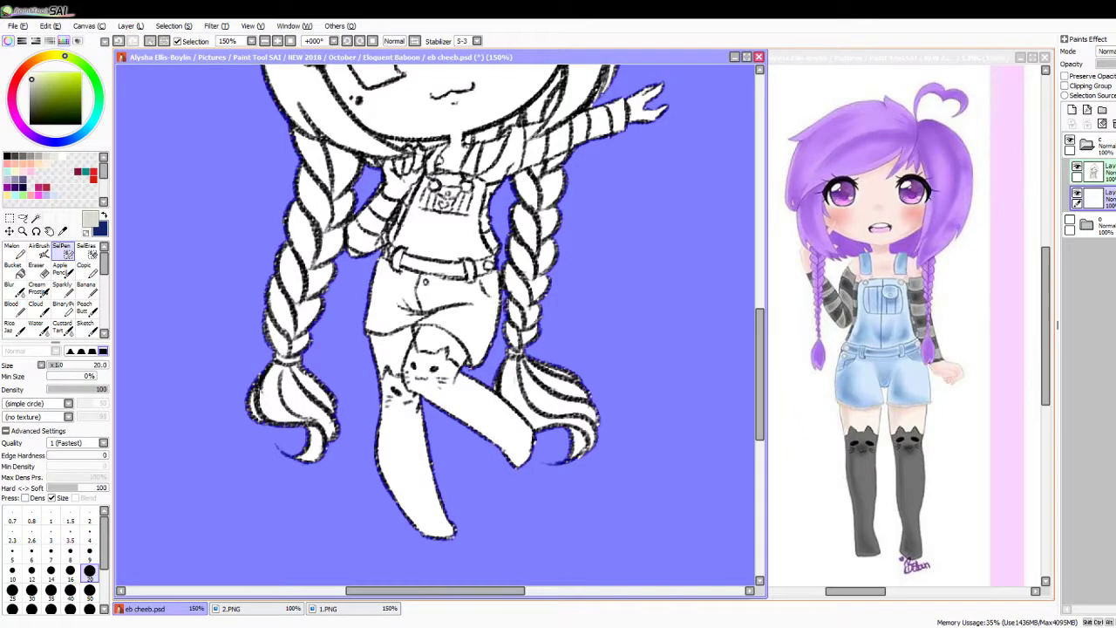
key("ctrl+minus")
key("ctrl+i")
left_click(12, 266)
left_click(440, 305)
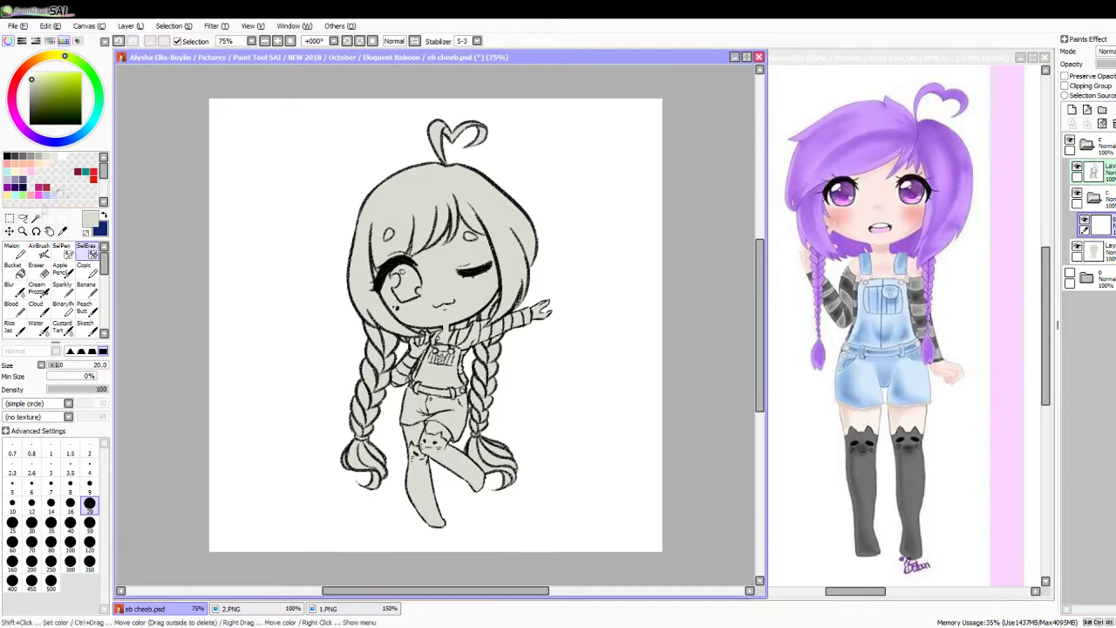
Step: Pick the skin tone from the reference and fill the face, neck, shoulder, hands and bare thighs with it
left_click(61, 231)
left_click(887, 183)
left_click(887, 183)
left_click(349, 56)
left_click(11, 266)
left_click(441, 279)
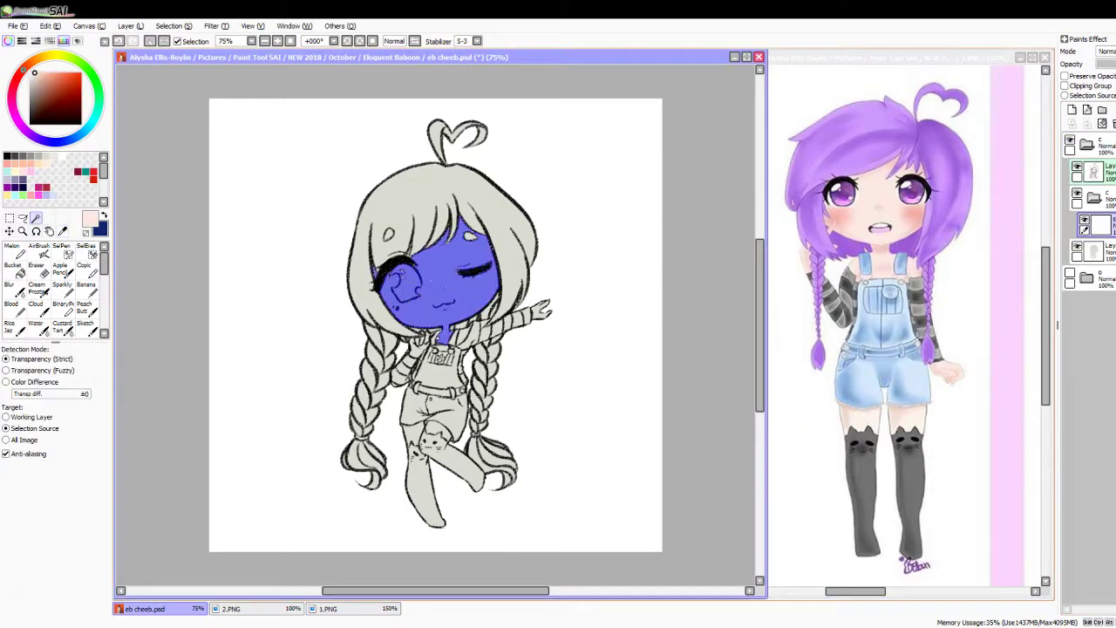
left_click(427, 431)
left_click(277, 41)
left_click(61, 249)
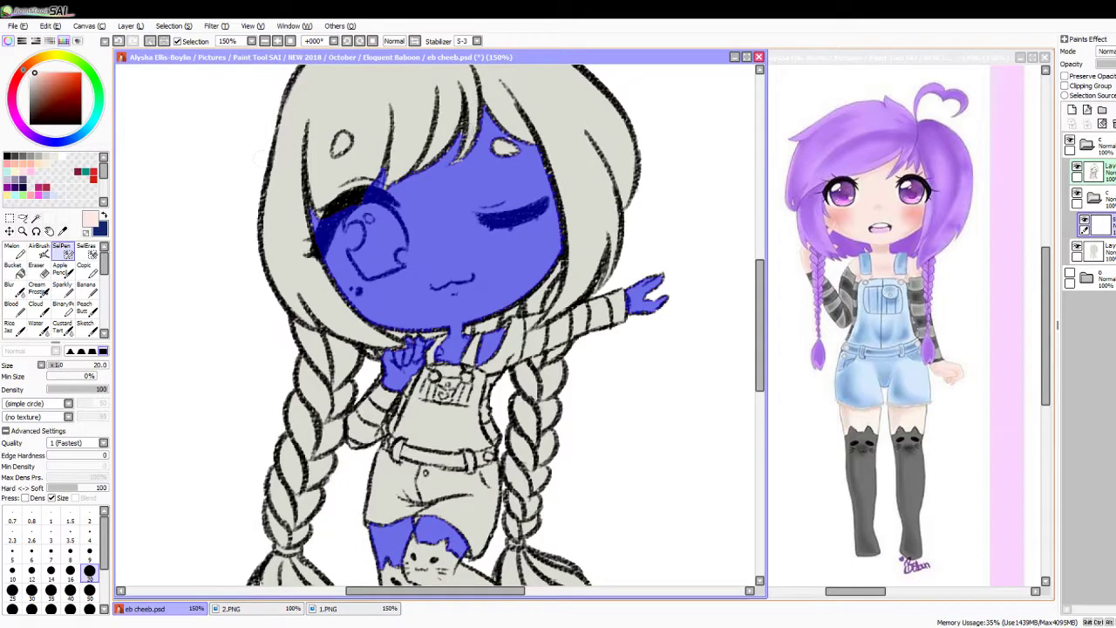
key("ctrl+d")
key("b")
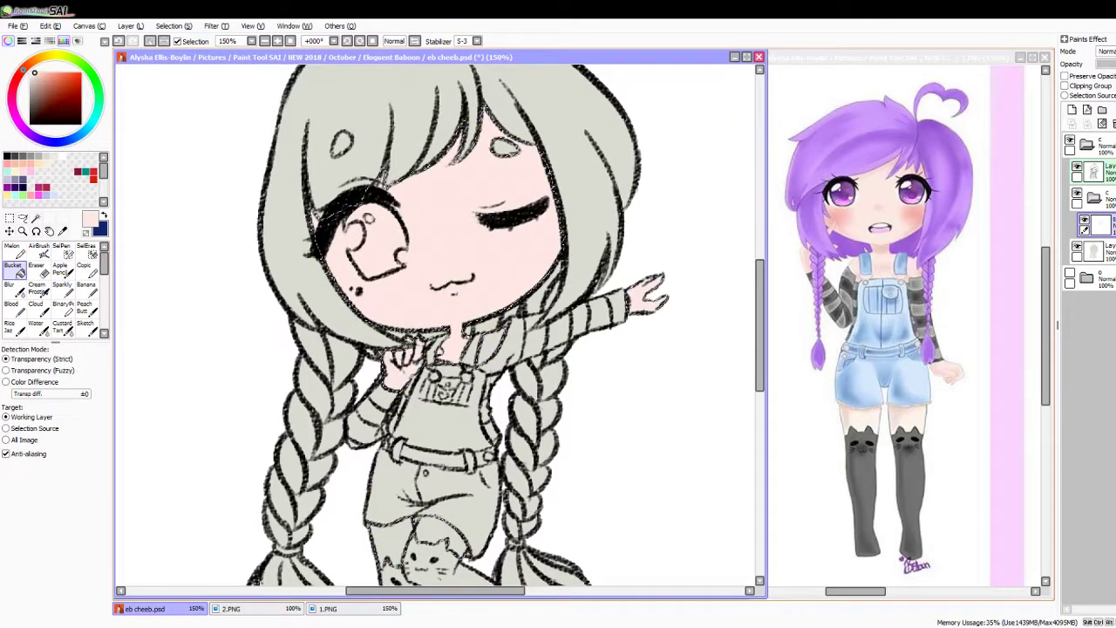
key("ctrl+minus")
key("ctrl+minus")
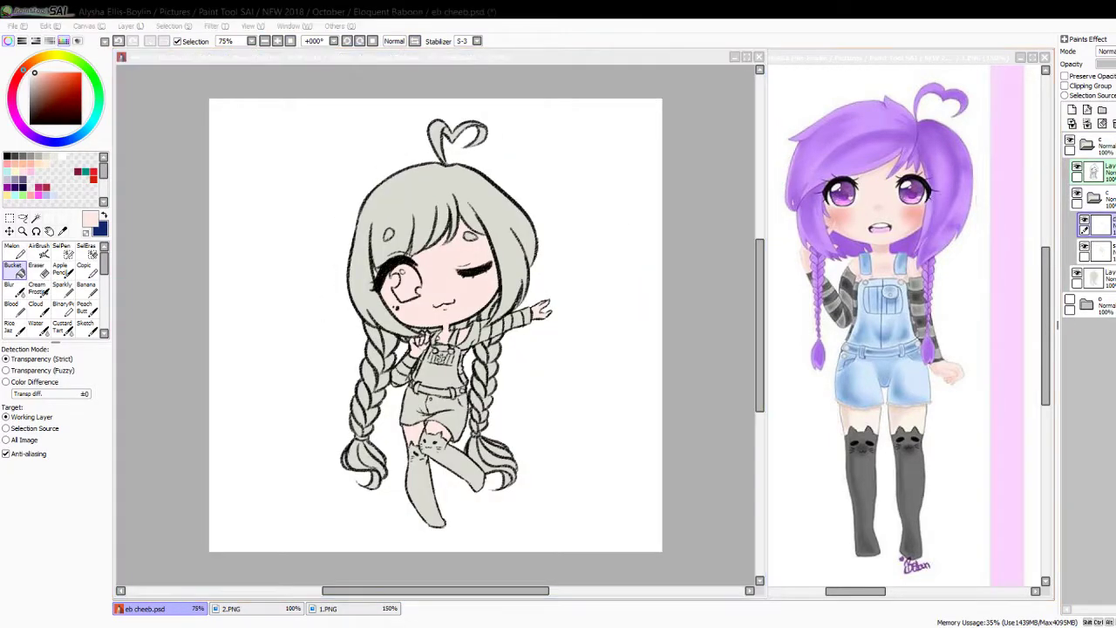
Step: Pick dark grey from the reference and paint it roughly over both sleeves and the cat socks with the Banana brush
key("ctrl+plus")
key("ctrl+plus")
key("ctrl+plus")
left_click(62, 230)
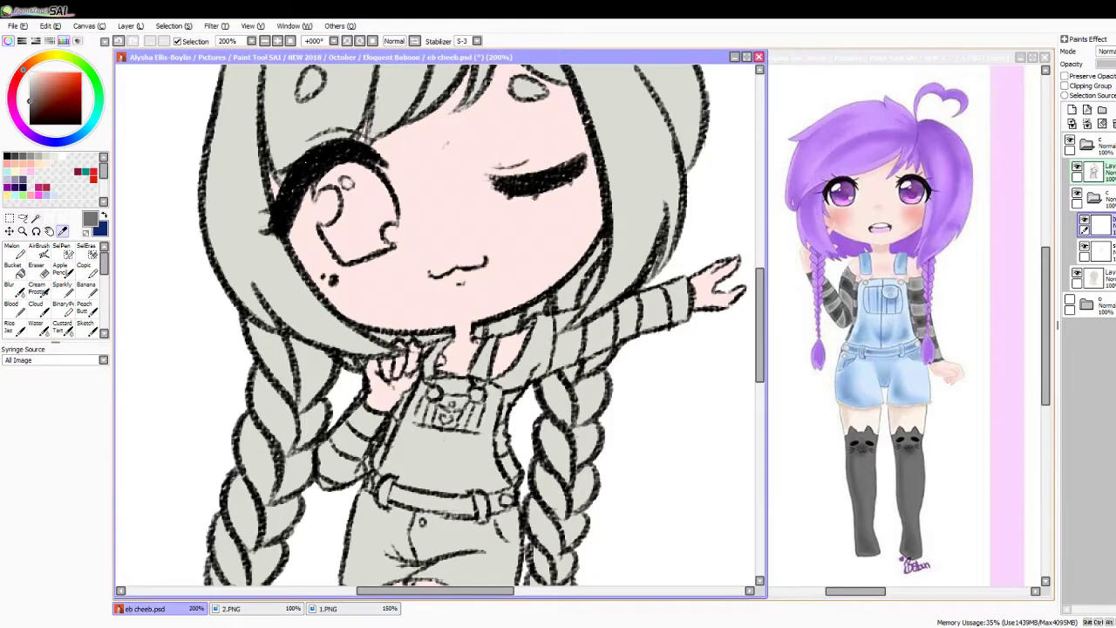
left_click(445, 145)
left_click(85, 284)
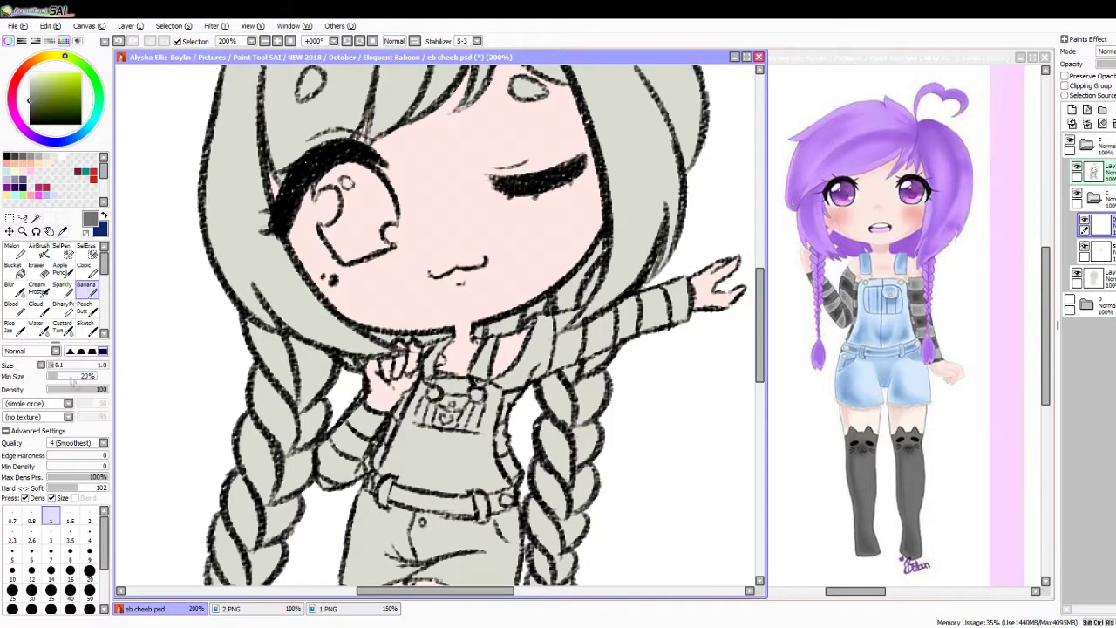
left_click_drag(435, 352, 429, 388)
mouse_move(489, 349)
left_mouse_down()
mouse_move(418, 418)
mouse_move(336, 453)
mouse_move(349, 493)
mouse_move(419, 428)
left_mouse_up()
mouse_move(576, 312)
left_mouse_down()
mouse_move(537, 327)
mouse_move(497, 401)
left_mouse_up()
mouse_move(519, 362)
left_mouse_down()
mouse_move(497, 519)
mouse_move(602, 336)
mouse_move(650, 323)
mouse_move(689, 279)
left_mouse_up()
left_click_drag(650, 327, 711, 288)
scroll(436, 323, "down", 3)
mouse_move(384, 388)
left_mouse_down()
mouse_move(431, 445)
mouse_move(436, 471)
mouse_move(523, 515)
mouse_move(541, 567)
mouse_move(519, 541)
left_mouse_up()
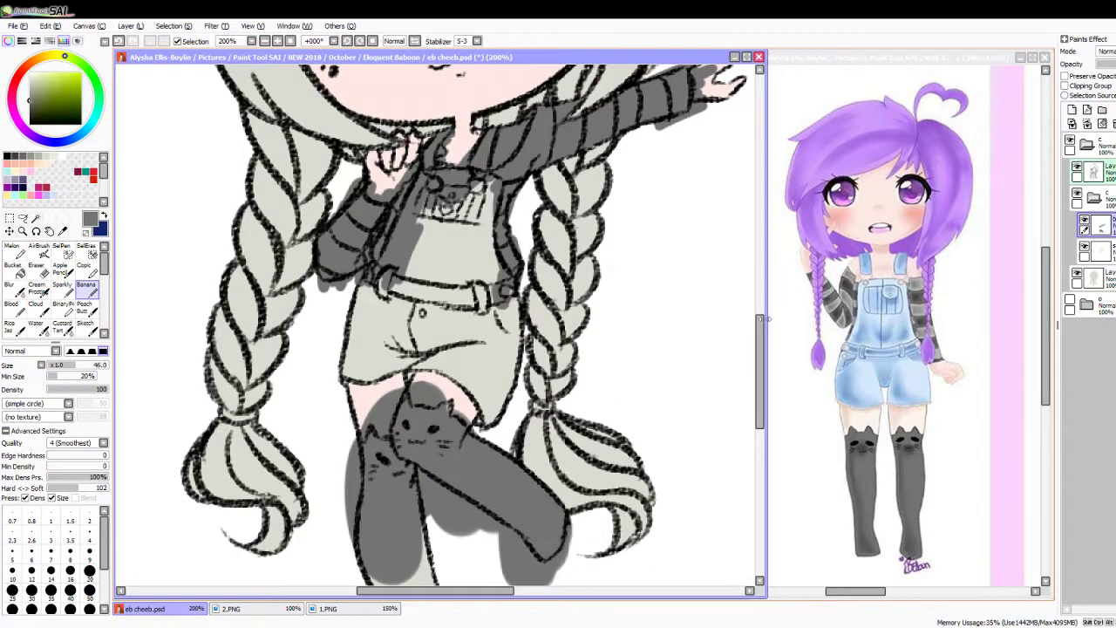
Step: Erase the dark grey that spills past the sleeves and socks, and touch up their edges with a size 5 brush
scroll(436, 349, "up", 2)
scroll(436, 349, "down", 2)
key("e")
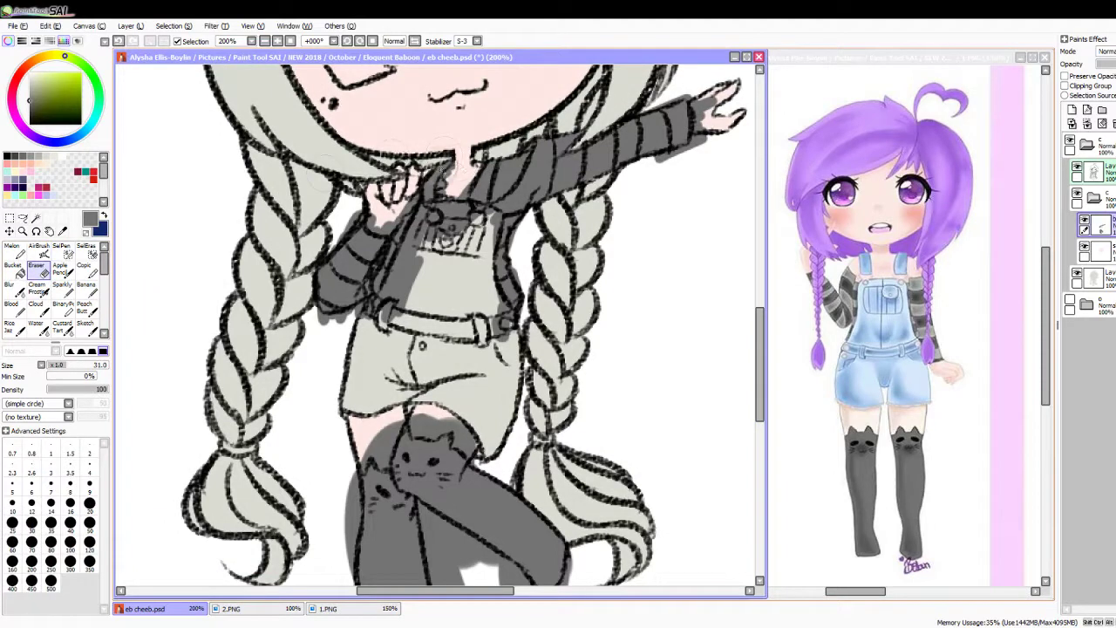
left_click(31, 503)
left_click_drag(423, 229, 388, 301)
mouse_move(410, 258)
left_mouse_down()
mouse_move(412, 293)
mouse_move(476, 219)
mouse_move(493, 225)
mouse_move(497, 340)
left_mouse_up()
mouse_move(489, 161)
left_mouse_down()
mouse_move(475, 205)
mouse_move(436, 188)
mouse_move(471, 210)
left_mouse_up()
left_click(86, 285)
left_click(12, 552)
mouse_move(523, 567)
left_mouse_down()
mouse_move(358, 488)
mouse_move(479, 419)
left_mouse_up()
left_click_drag(488, 175, 440, 179)
Step: On a new layer, pick light blue from the reference and paint the overalls with it
left_click(1072, 110)
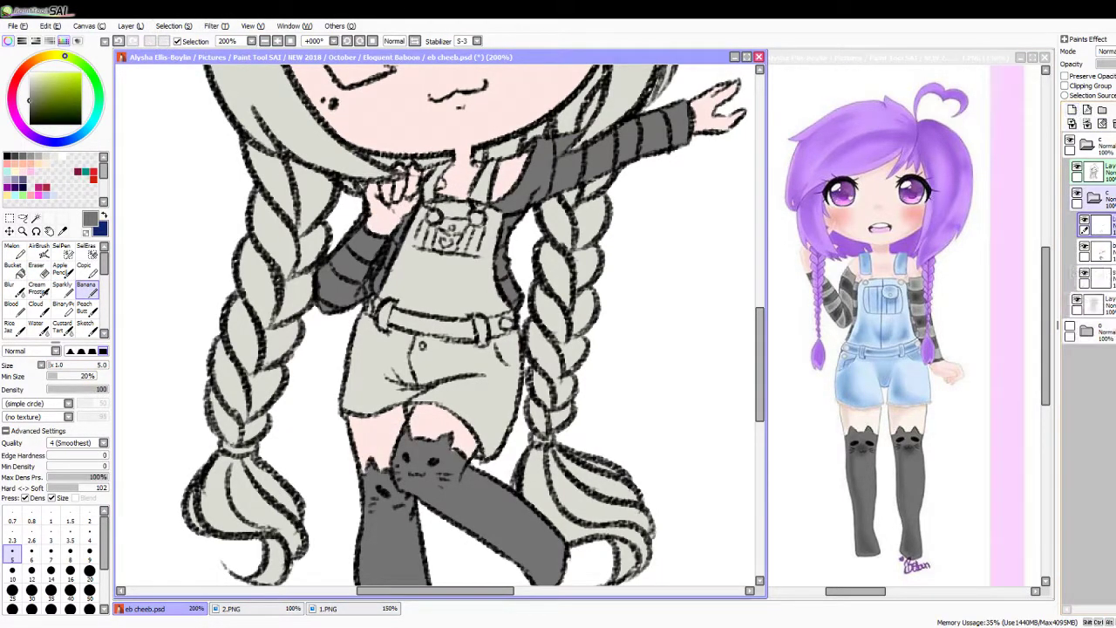
left_click(885, 340, "alt")
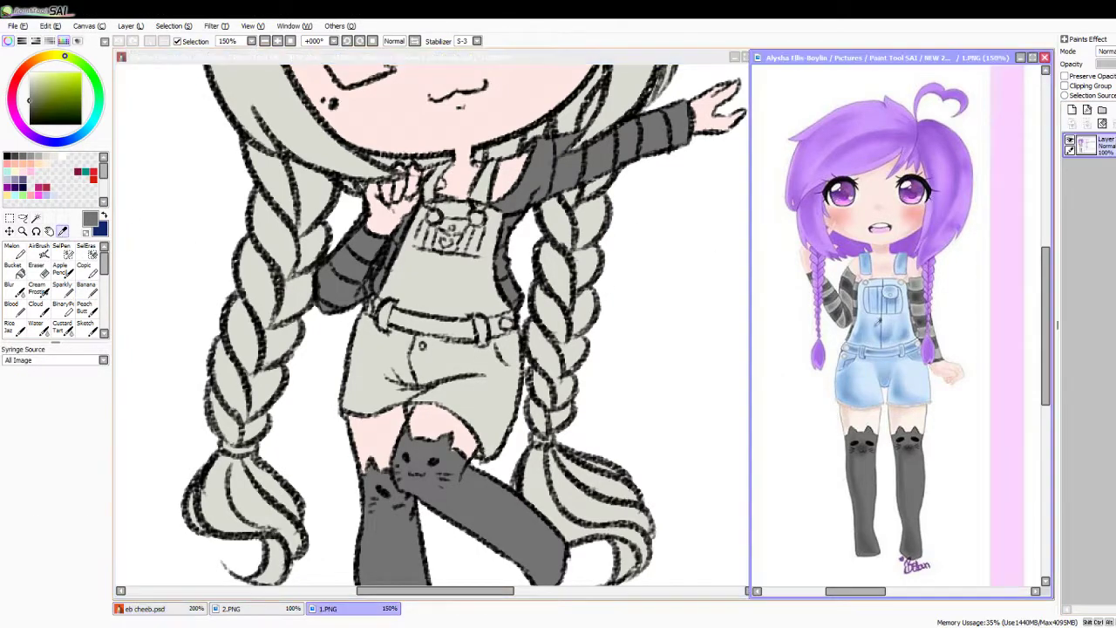
left_click(419, 262)
mouse_move(410, 209)
left_mouse_down()
mouse_move(488, 188)
mouse_move(506, 297)
mouse_move(410, 453)
mouse_move(358, 366)
left_mouse_up()
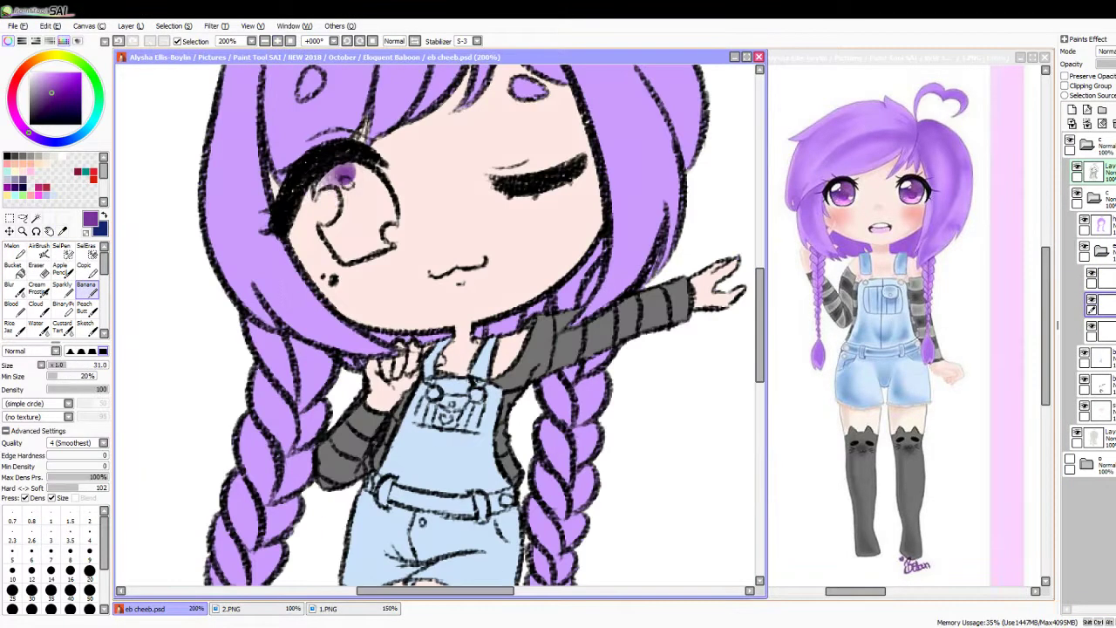
Step: Fill the open eye's iris with dark purple, keeping the colour inside the iris outline
mouse_move(344, 178)
left_mouse_down()
mouse_move(329, 251)
mouse_move(375, 234)
mouse_move(347, 211)
mouse_move(373, 199)
left_mouse_up()
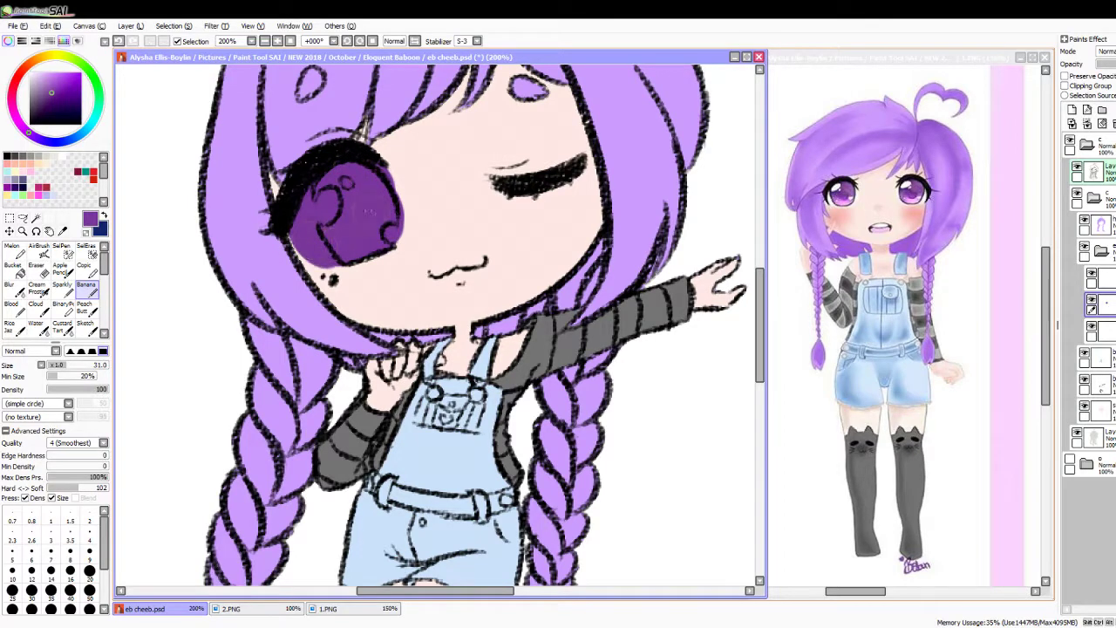
key("ctrl+z")
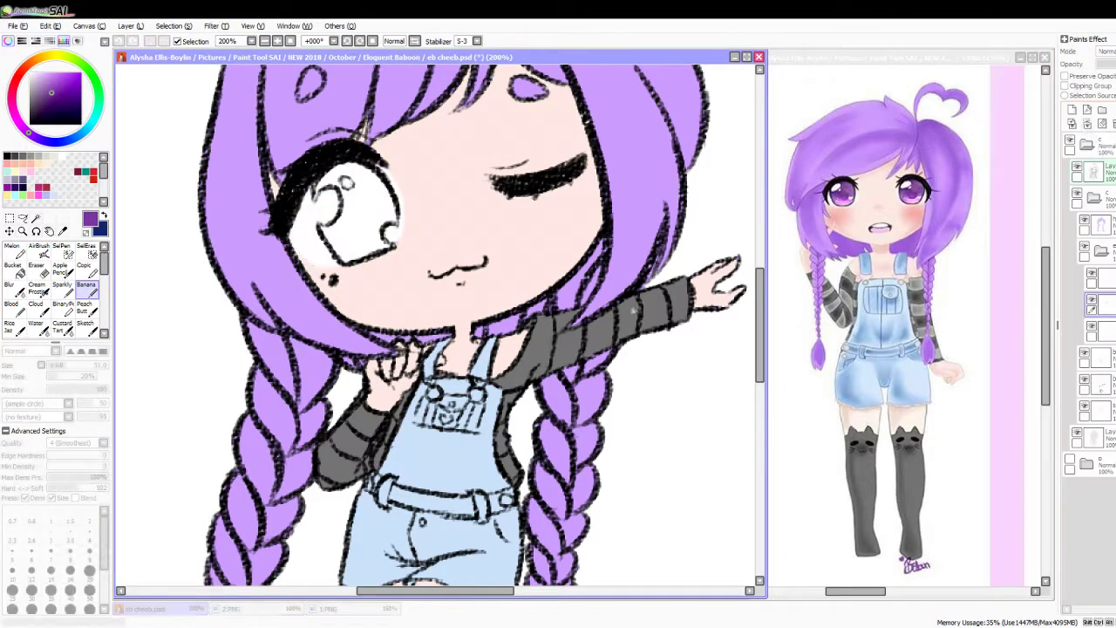
mouse_move(340, 170)
left_mouse_down()
mouse_move(349, 249)
mouse_move(384, 218)
mouse_move(366, 175)
left_mouse_up()
key("ctrl+d")
Step: On the layer above the iris, block in the three eye highlights in red and turn them white
left_click(1098, 278)
left_click(81, 171)
left_click(50, 541)
left_click(398, 232)
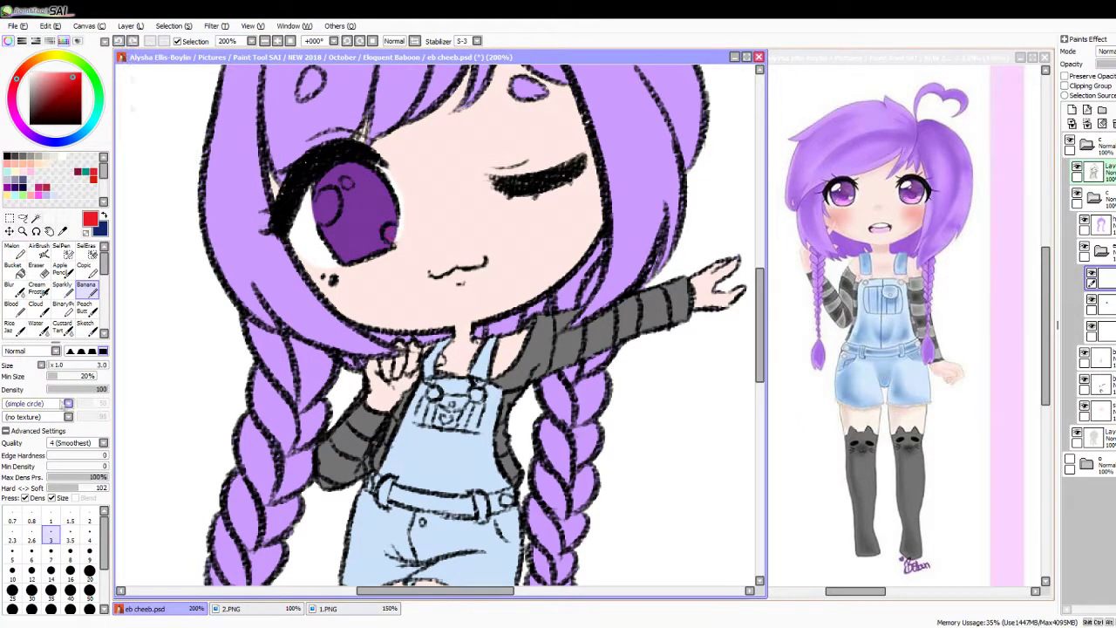
left_click(89, 549)
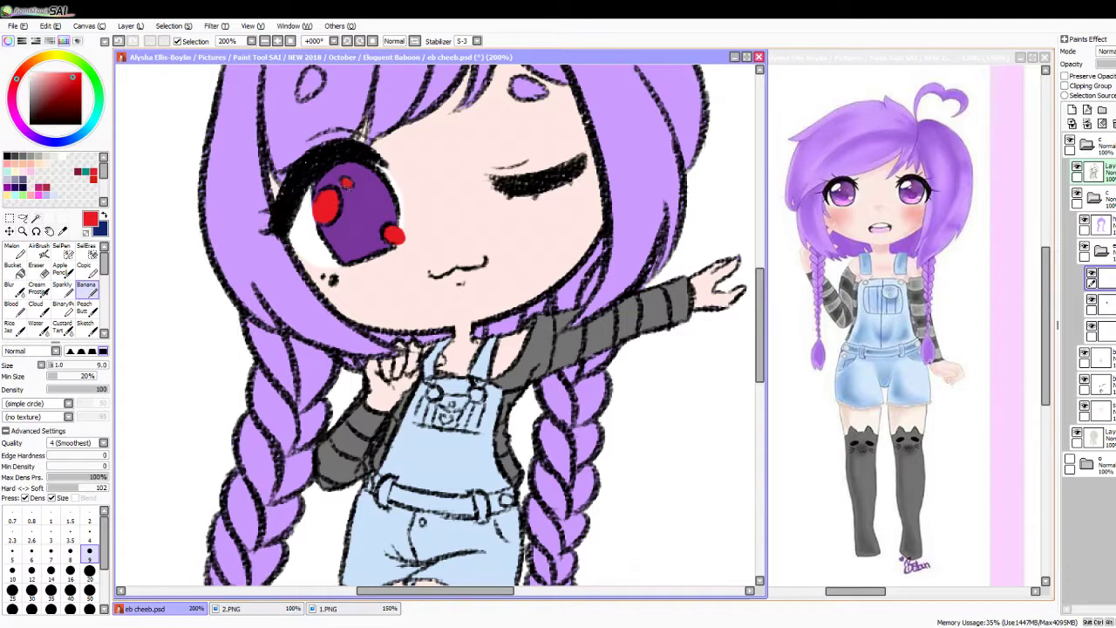
key("minus")
key("minus")
key("minus")
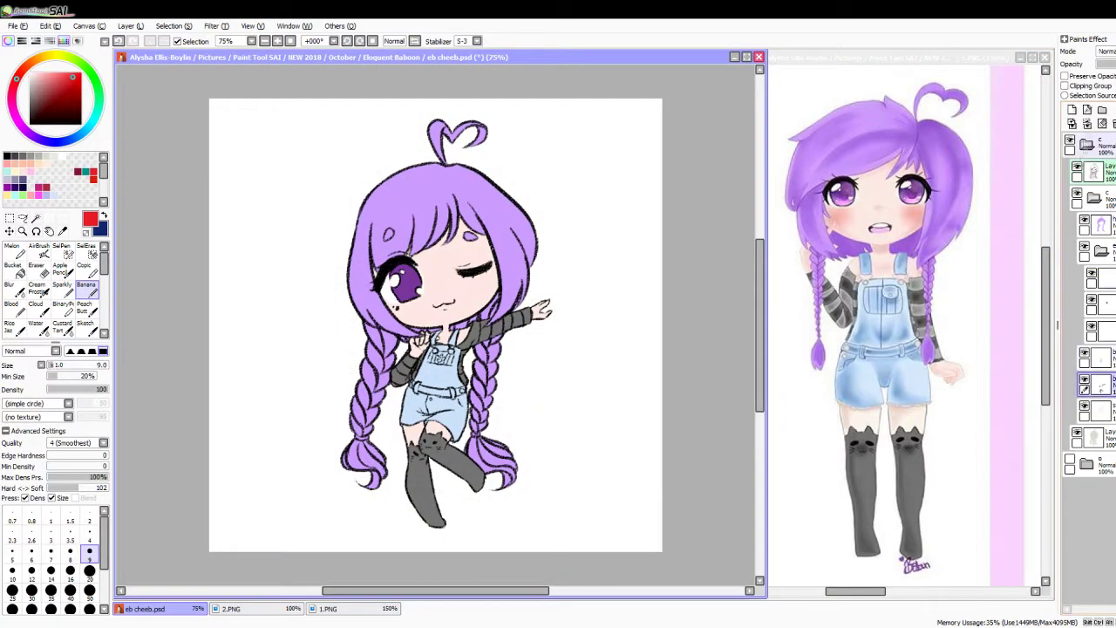
Step: Pick light grey from the reference, paint alternating sleeve stripes on a clipping layer above the dark grey, and merge it down
left_click(854, 293, "alt")
key("plus")
key("plus")
key("plus")
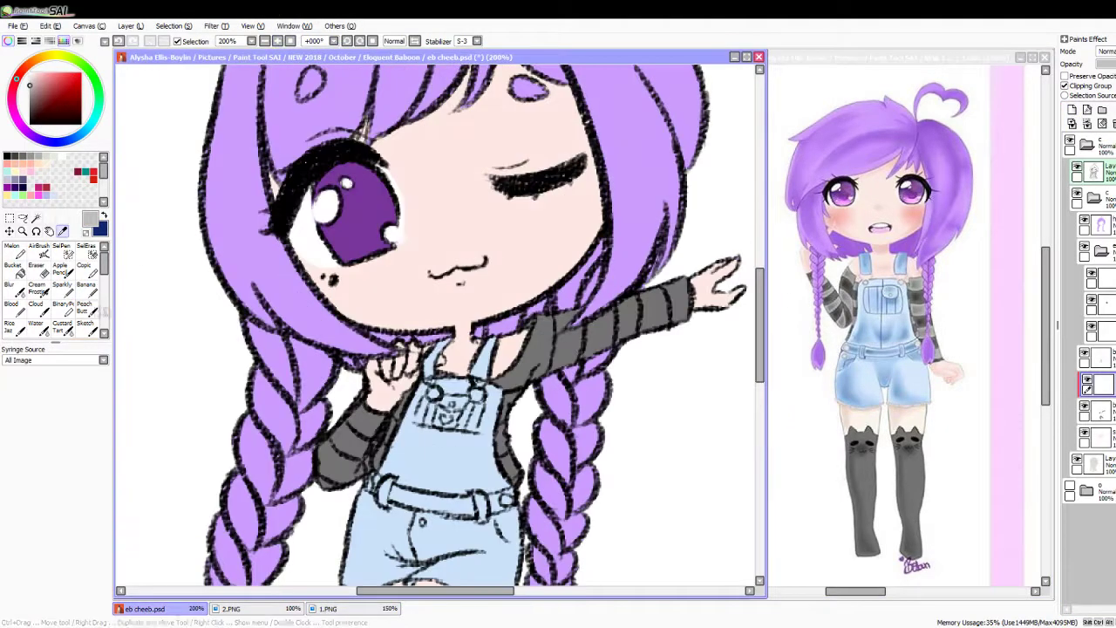
left_click(85, 285)
left_click_drag(340, 428, 365, 450)
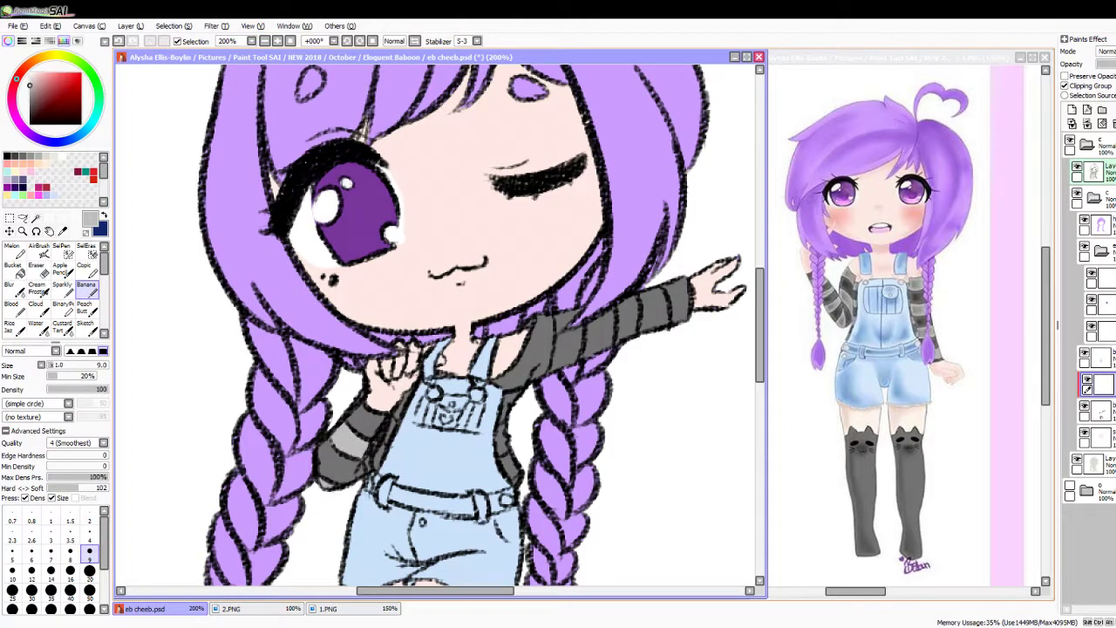
mouse_move(515, 380)
left_mouse_down()
mouse_move(533, 333)
mouse_move(534, 358)
mouse_move(545, 338)
mouse_move(602, 320)
mouse_move(646, 311)
mouse_move(668, 336)
left_mouse_up()
key("e")
key("ctrl+e")
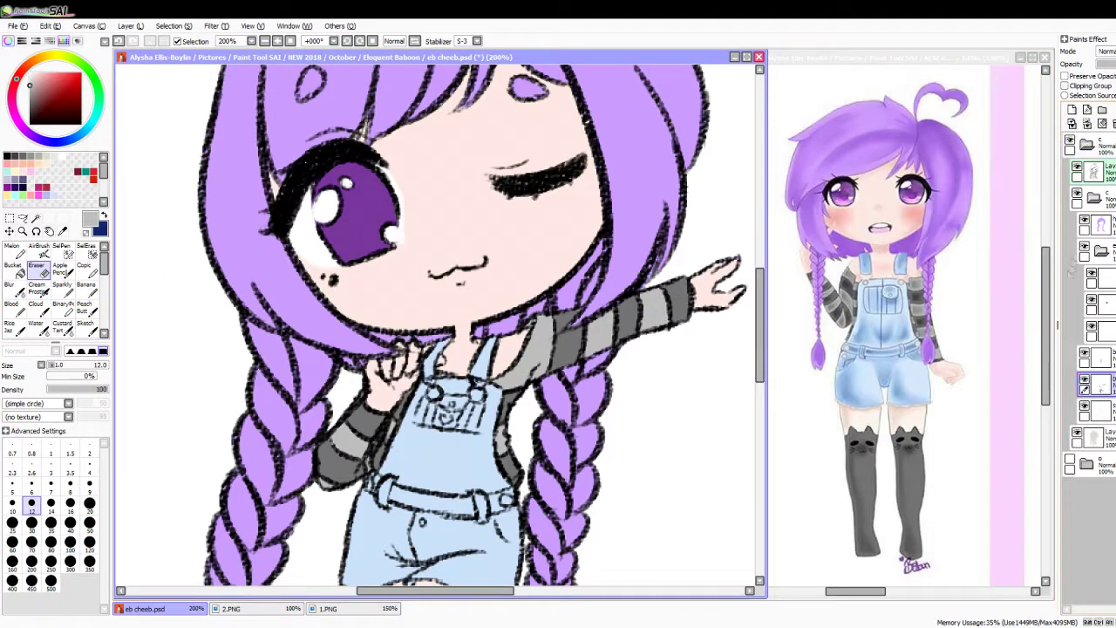
Step: On a clipping layer above the overalls, paint the belt and pocket greyish blue and the buttons and pocket heart pink
scroll(463, 325, "down", 5)
scroll(462, 324, "up", 3)
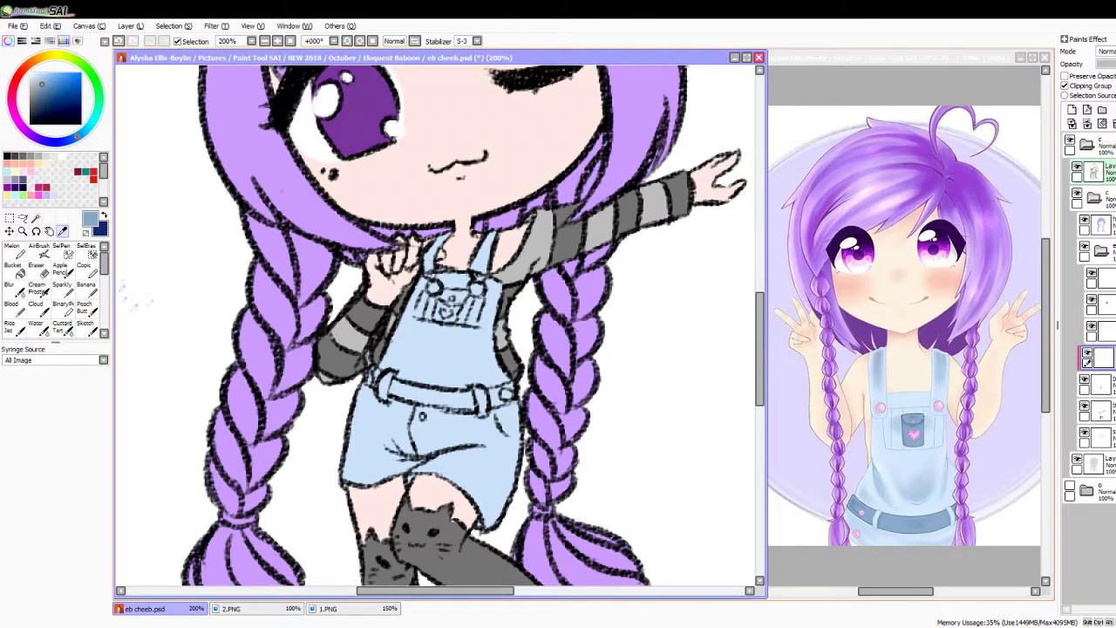
left_click_drag(389, 389, 475, 401)
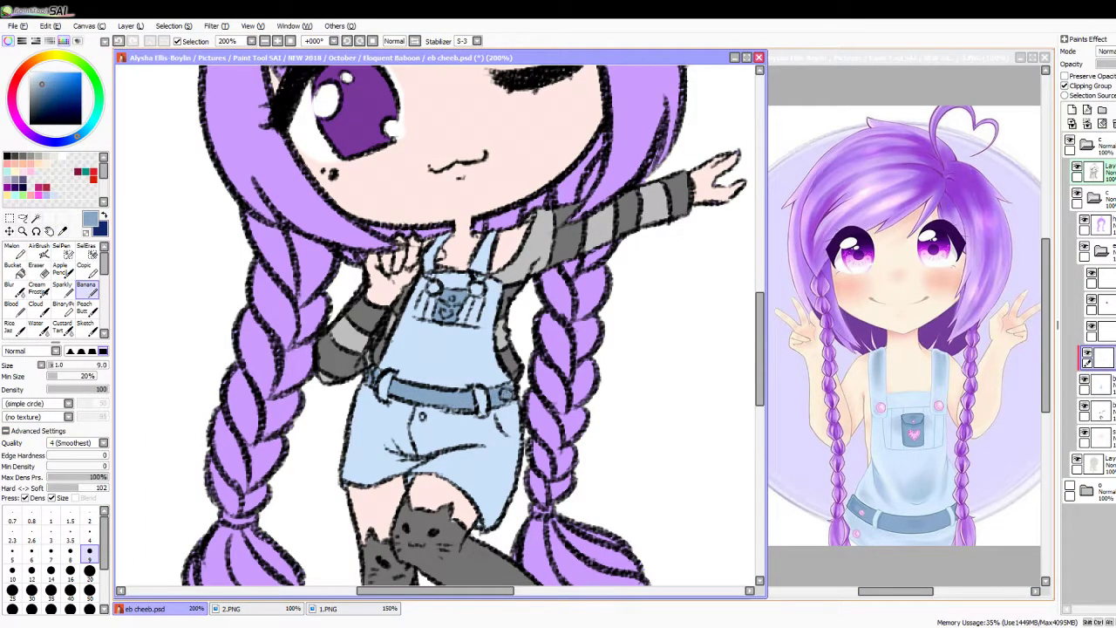
left_click(975, 401, "alt")
left_click(433, 289)
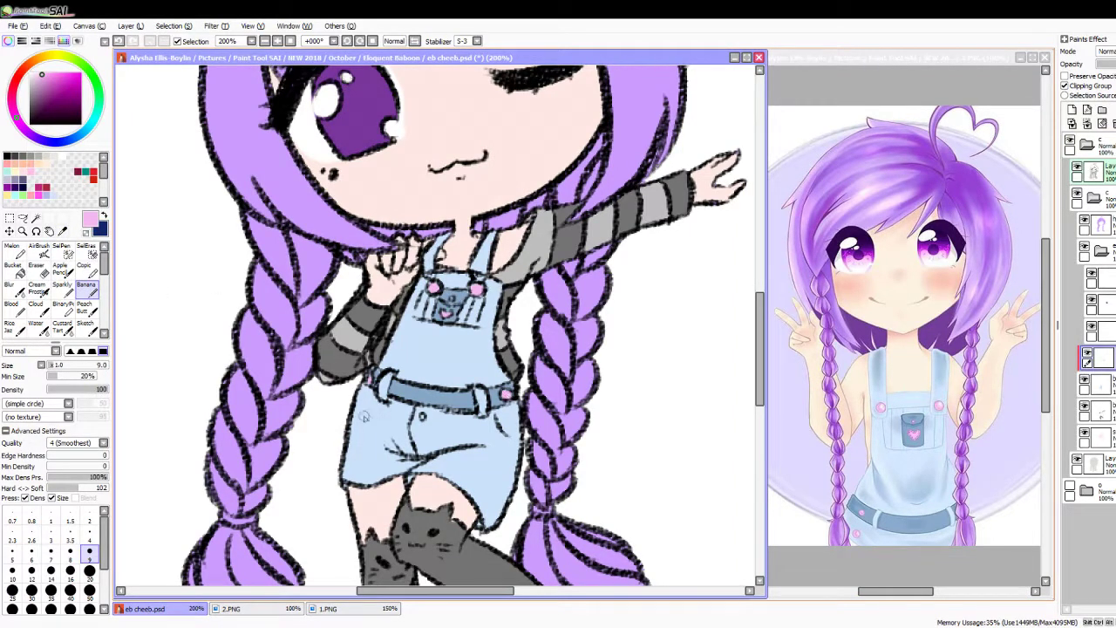
key("ctrl+minus")
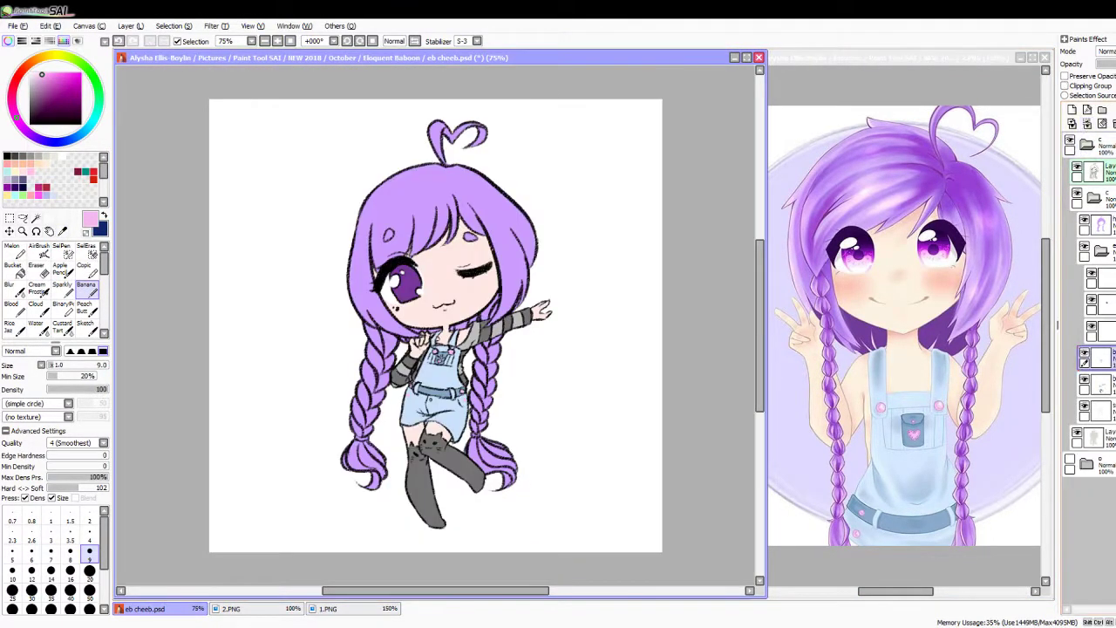
Step: On a new clipping layer above the skin, airbrush a salmon pink tint over the forehead, shoulder and thighs, and soften it
left_click(1097, 277)
left_click(37, 288)
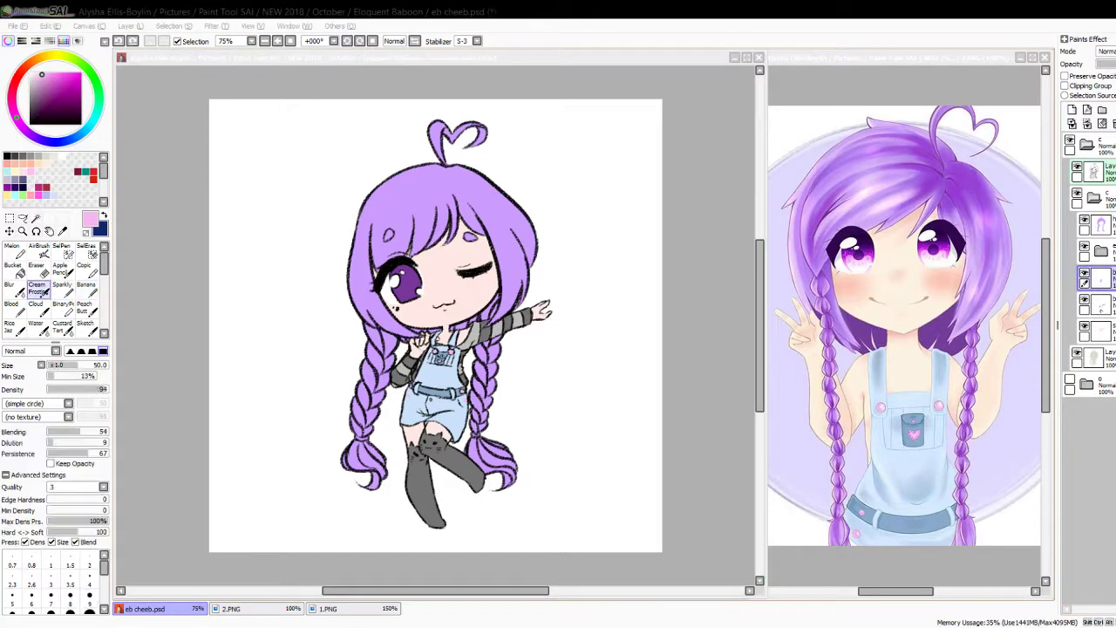
left_click(1072, 109)
key("ctrl+plus")
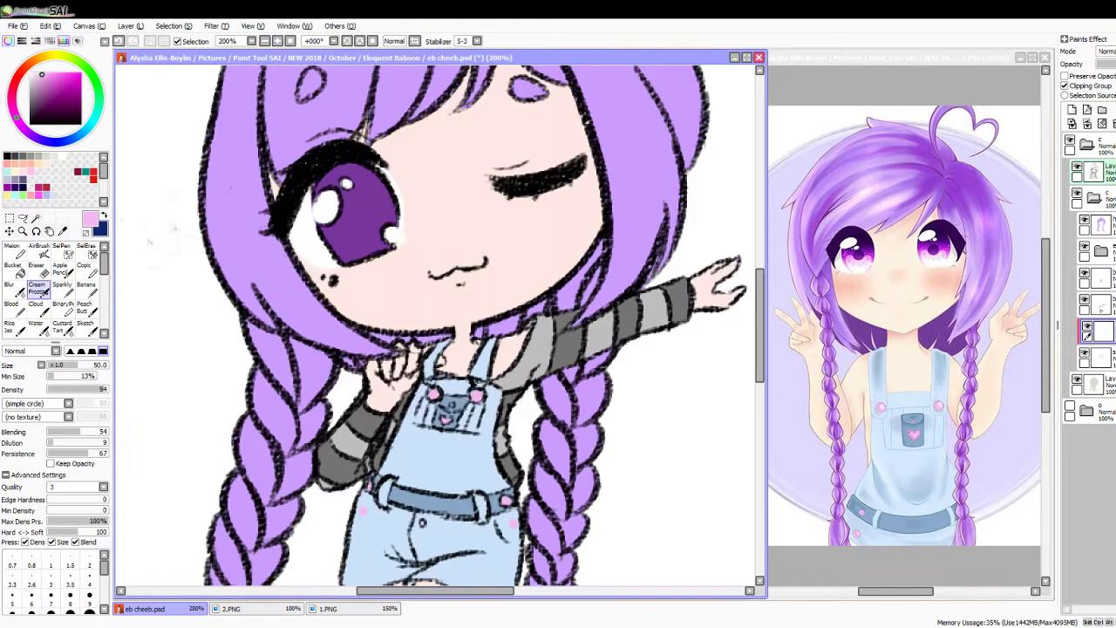
left_click(39, 249)
left_click(488, 227, "alt")
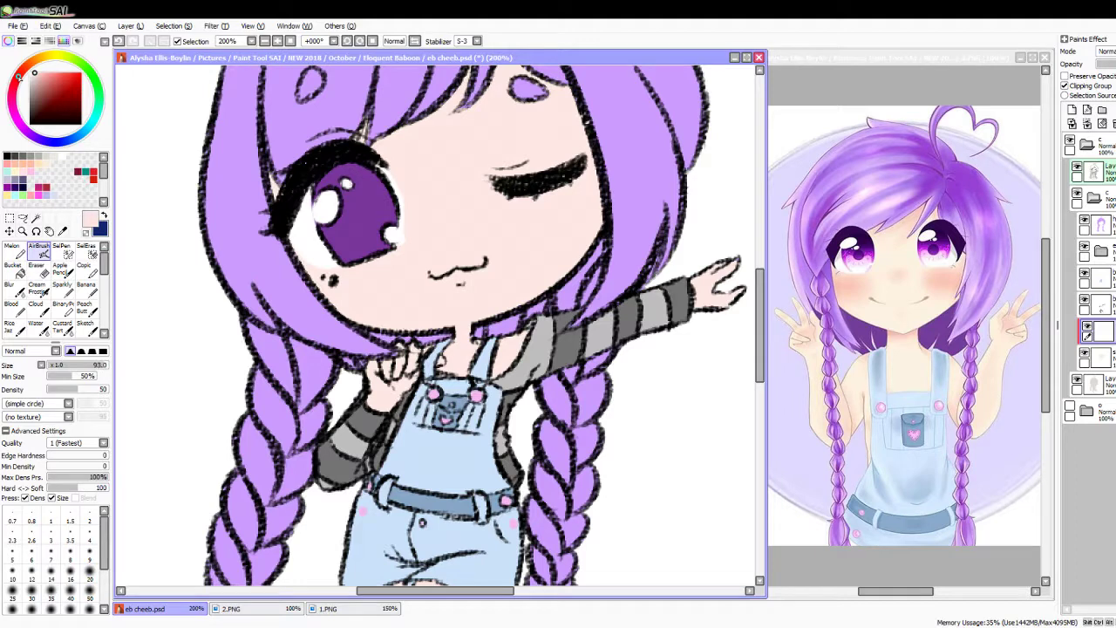
key("ctrl+minus")
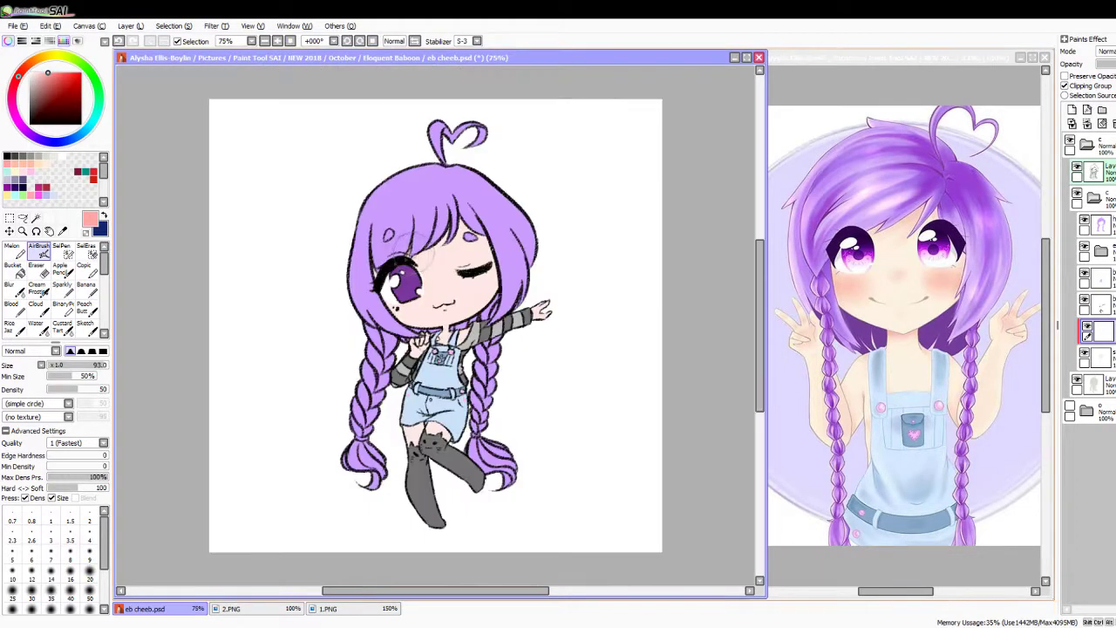
left_click_drag(414, 261, 533, 249)
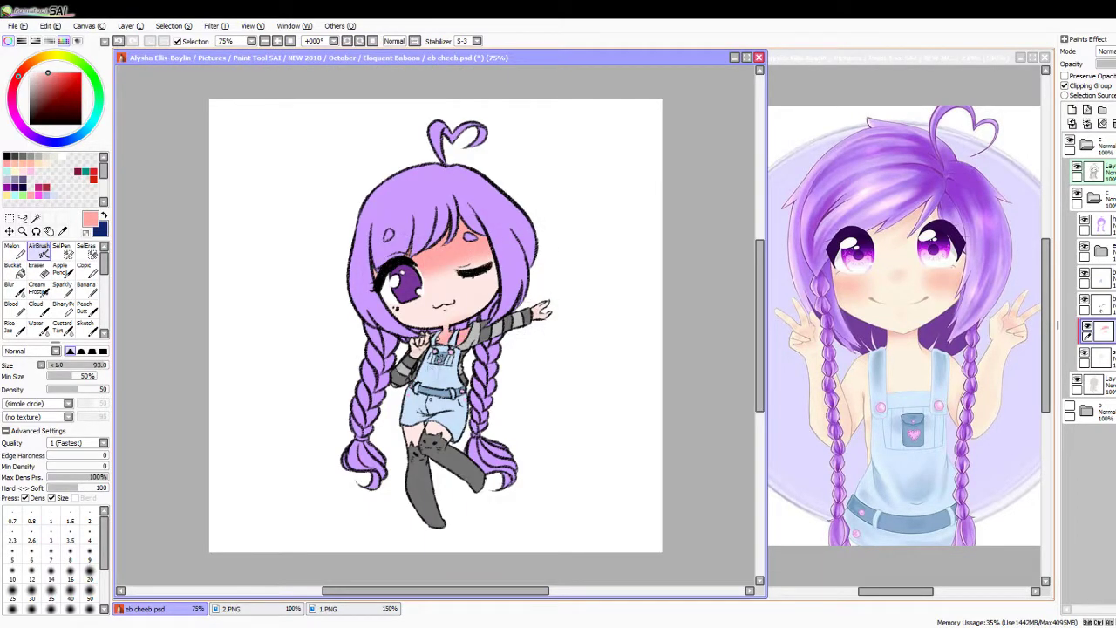
left_click(10, 286)
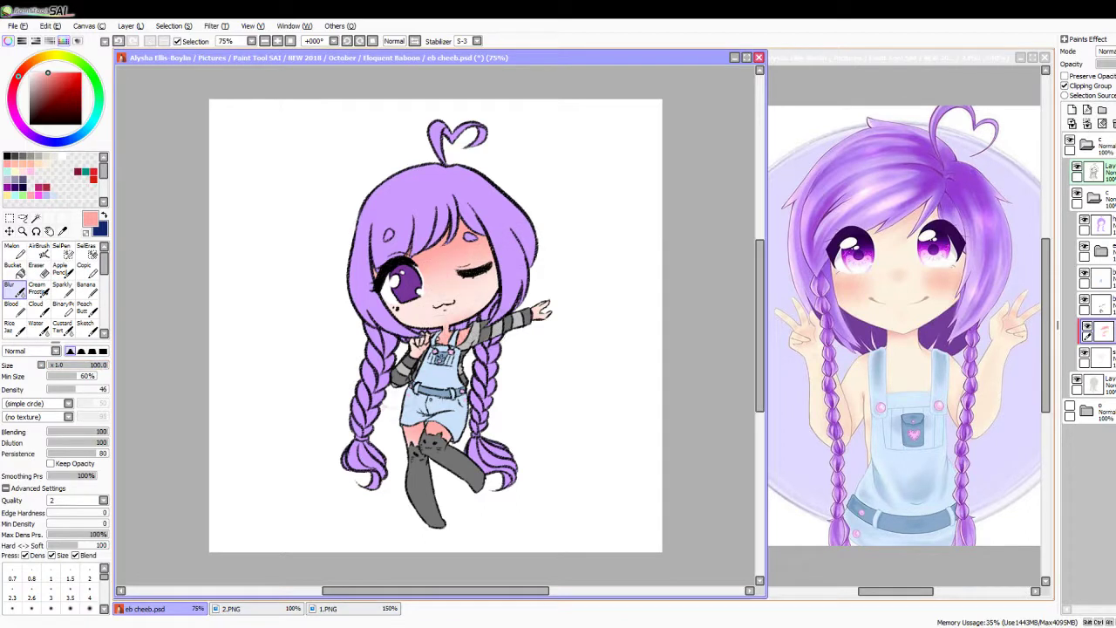
key("ctrl+z")
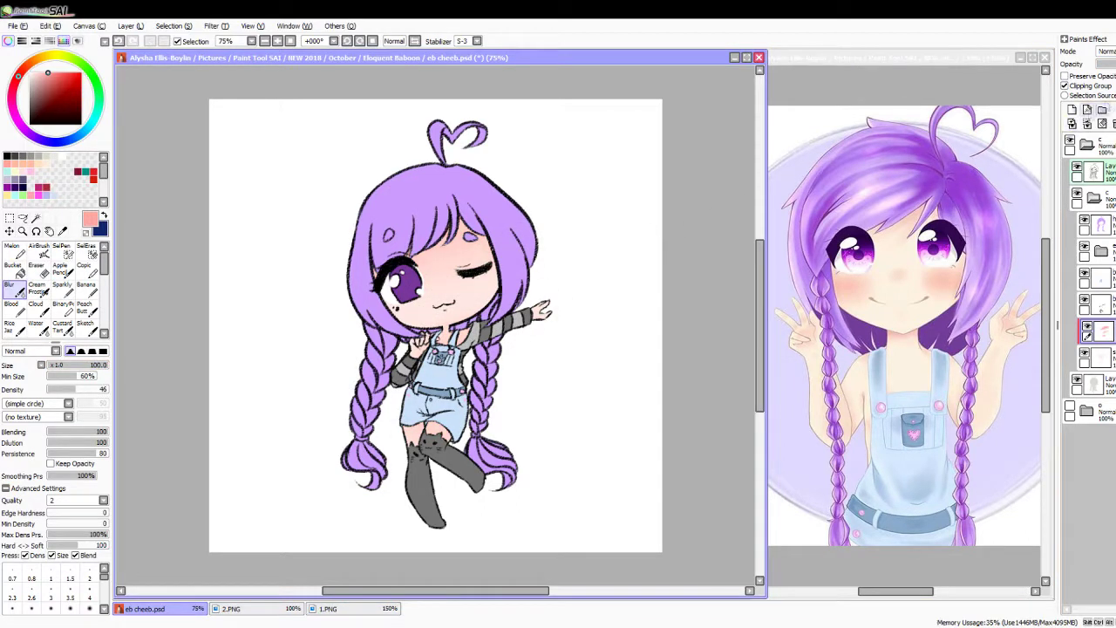
Step: On another clipping layer, paint a small pink nose with the size 6 Cream Frosting brush and give the layer the Fringe effect
left_click(1072, 109)
left_click(1089, 86)
left_click(37, 286)
left_click(31, 599)
scroll(488, 229, "up", 3)
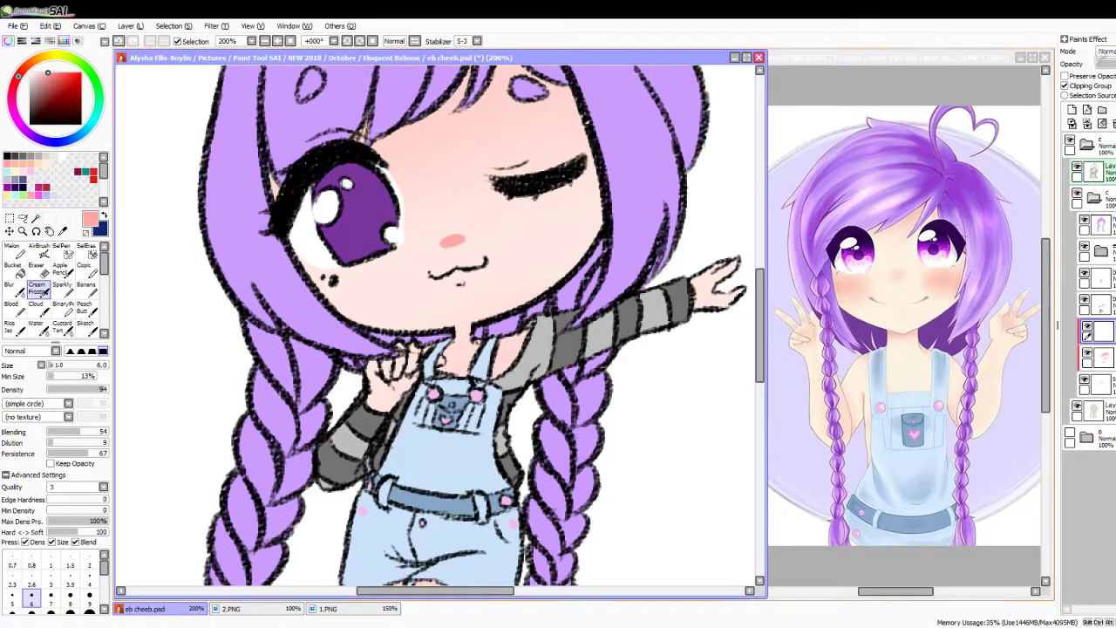
left_click(1090, 39)
left_click(1106, 78)
left_click(1078, 94)
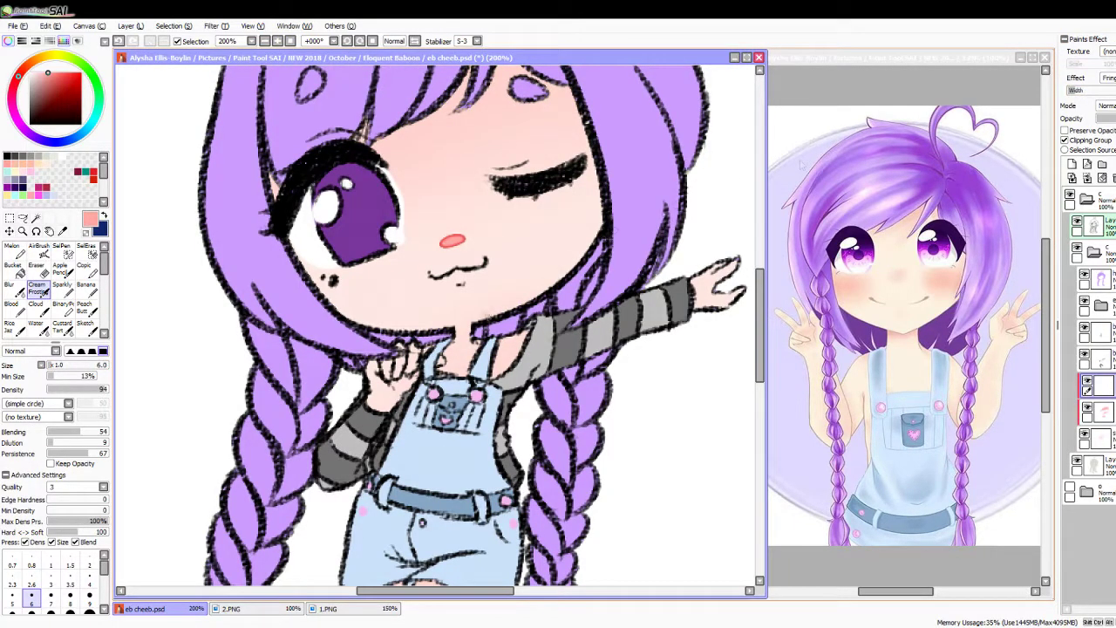
Step: Shade the neck, chest, bare shoulder and raised hand in salmon pink, enlarging the brush to size 16
mouse_move(449, 324)
left_mouse_down()
mouse_move(480, 340)
mouse_move(424, 356)
left_mouse_up()
key("bracketright")
key("bracketright")
key("bracketright")
key("bracketright")
key("bracketright")
key("bracketright")
key("bracketright")
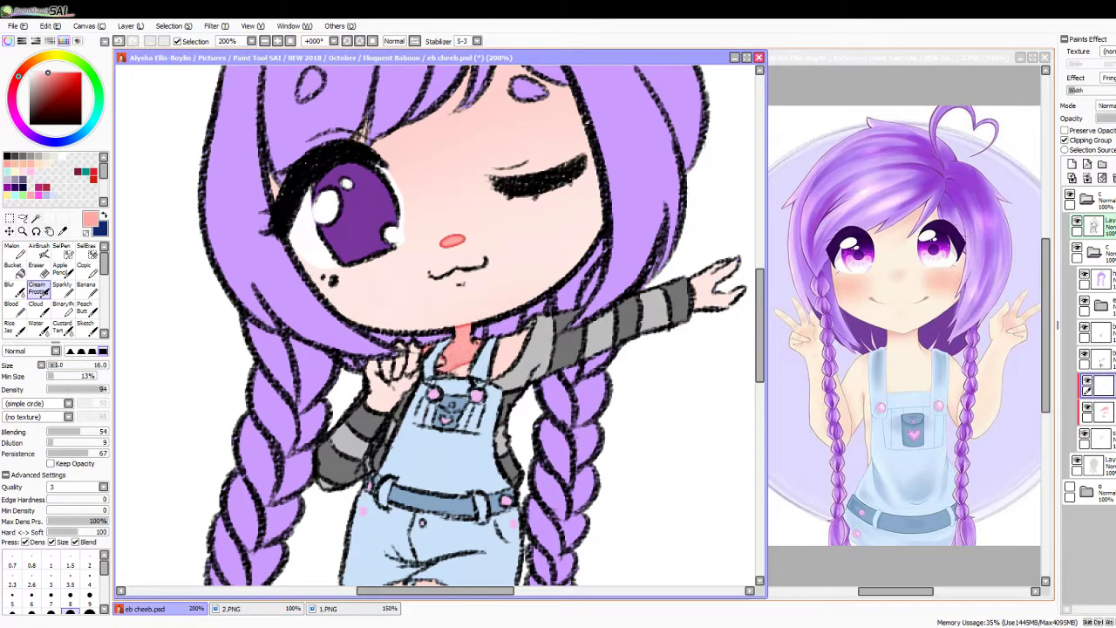
left_click_drag(524, 334, 494, 392)
left_click_drag(471, 361, 454, 375)
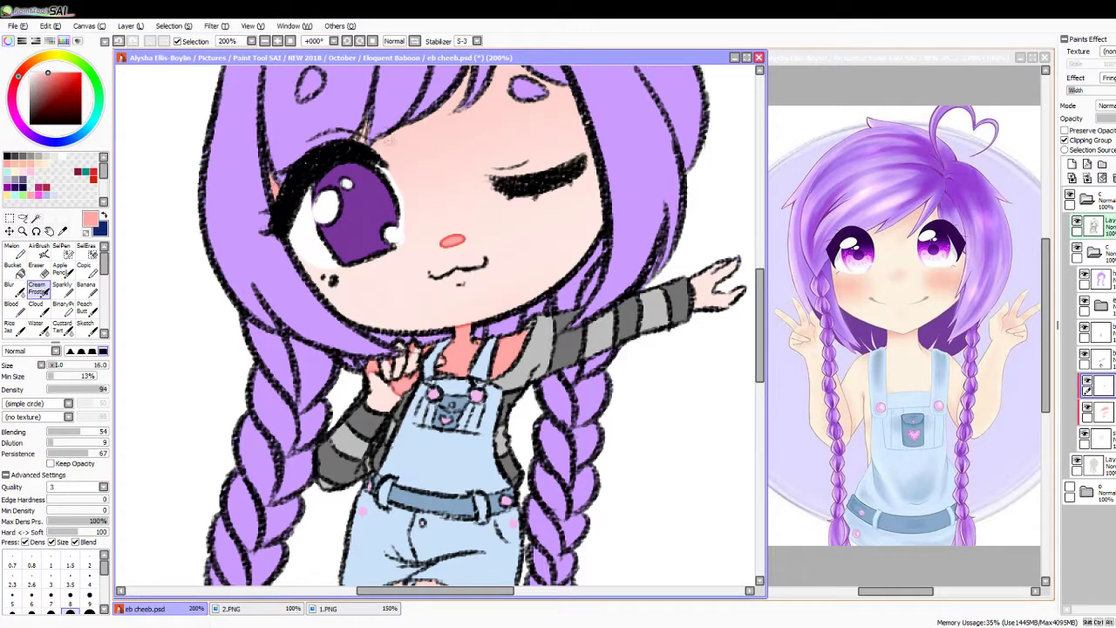
Step: Shade the face in the same pink above the closed eye, along both cheek edges and beneath the bangs
left_click_drag(490, 164, 534, 157)
left_click_drag(602, 159, 569, 274)
left_click_drag(290, 237, 342, 316)
left_click_drag(320, 278, 368, 328)
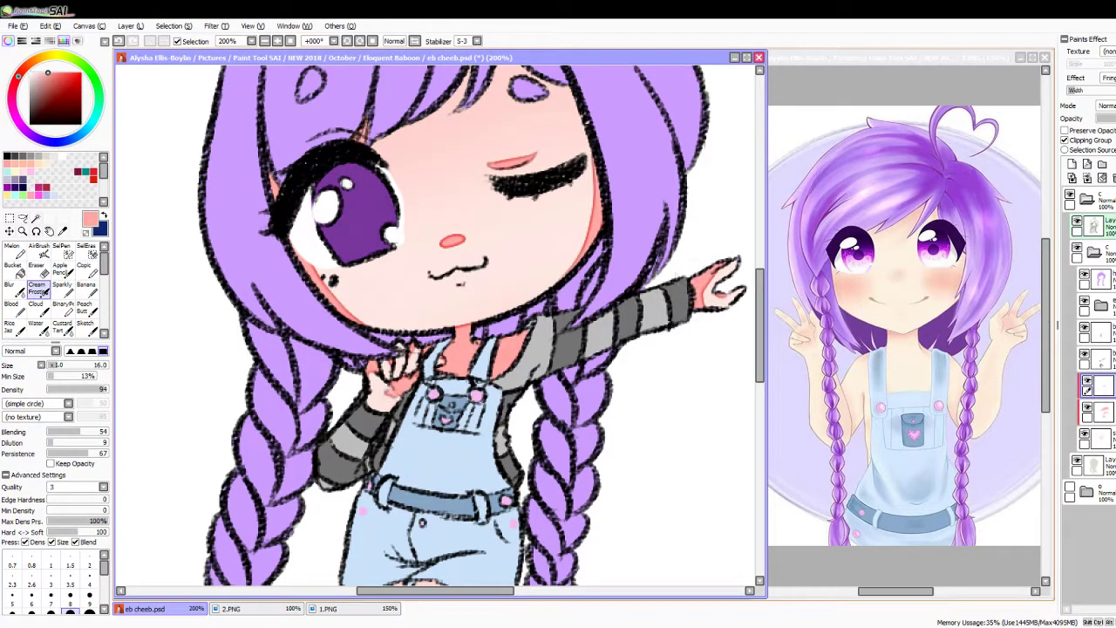
scroll(436, 323, "up", 3)
left_click_drag(445, 218, 375, 262)
mouse_move(501, 153)
left_mouse_down()
mouse_move(565, 203)
mouse_move(464, 239)
left_mouse_up()
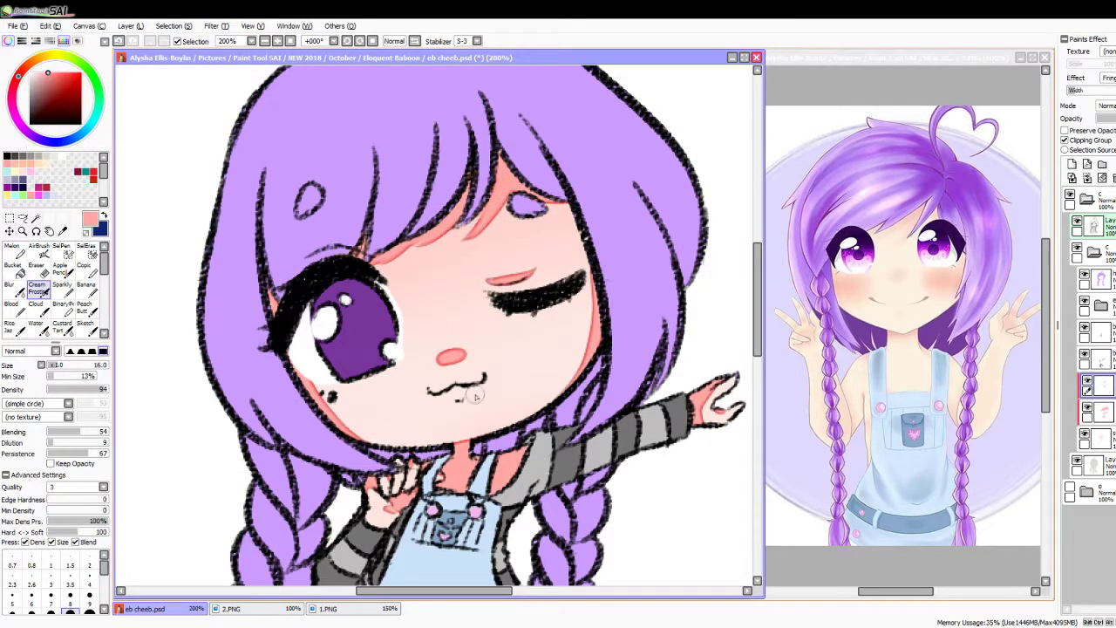
Step: Shade the thighs below the shorts and around the sock tops, and add a new clipping layer above the skin shading
scroll(436, 322, "down", 9)
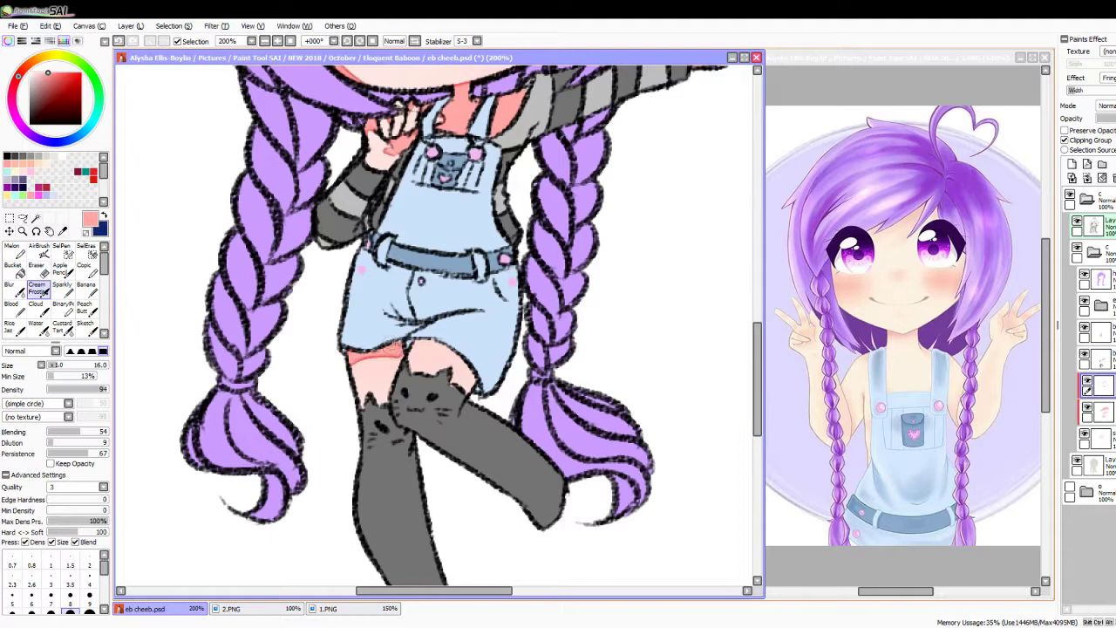
left_click_drag(410, 356, 456, 346)
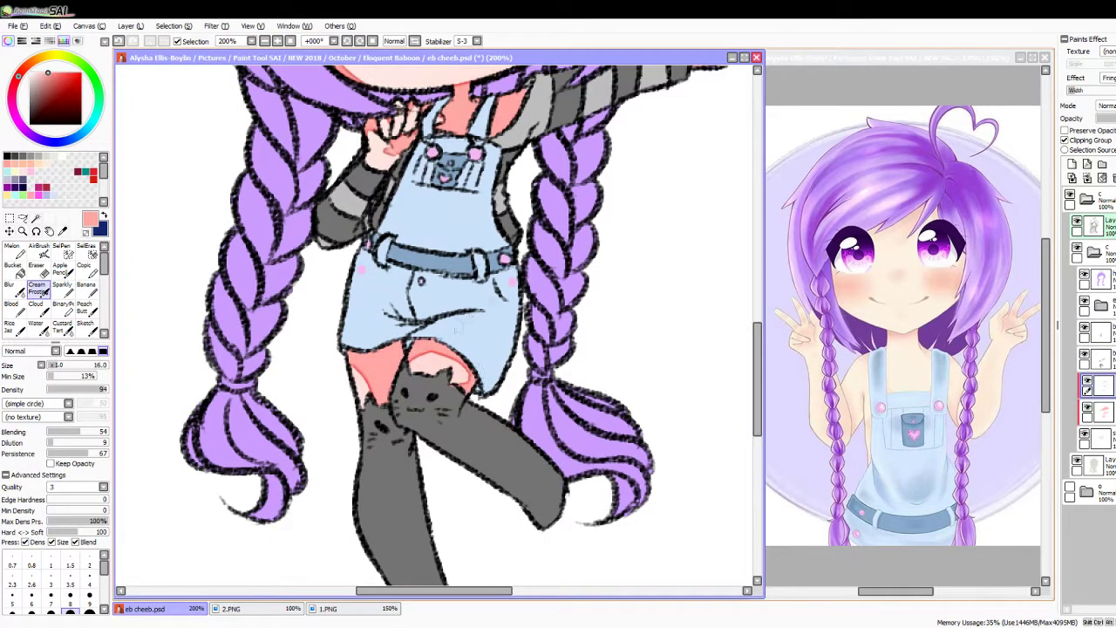
left_click(1072, 164)
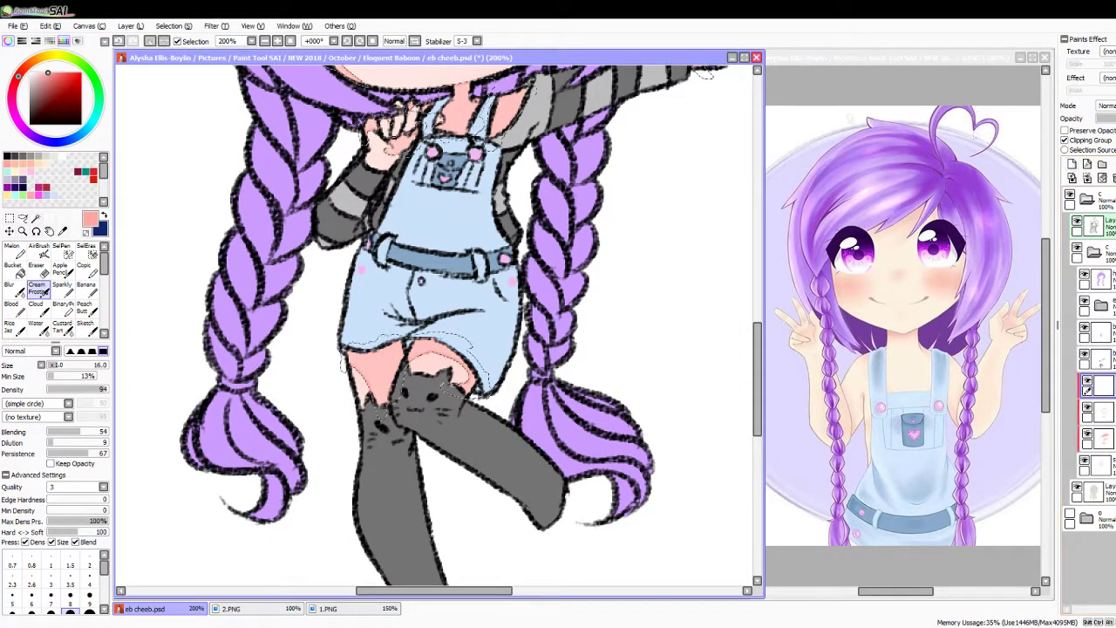
Step: Airbrush soft reddish shading over the thighs, beneath the bangs, along the cheek edges, and on the neck and both hands
left_click(60, 85)
left_click(39, 251)
left_click_drag(349, 353, 457, 344)
left_click_drag(353, 375, 458, 347)
scroll(436, 322, "up", 5)
mouse_move(384, 262)
left_mouse_down()
mouse_move(523, 200)
mouse_move(567, 227)
mouse_move(558, 236)
left_mouse_up()
left_click_drag(445, 475, 523, 467)
left_click_drag(367, 493, 523, 471)
left_click_drag(388, 524, 497, 471)
left_click_drag(297, 371, 314, 410)
left_click_drag(689, 397, 711, 432)
Step: On a new clipping layer, airbrush dark magenta at size 41 into the face shadows by the hair, the neck and both hands
left_click(1071, 163)
left_click(55, 97)
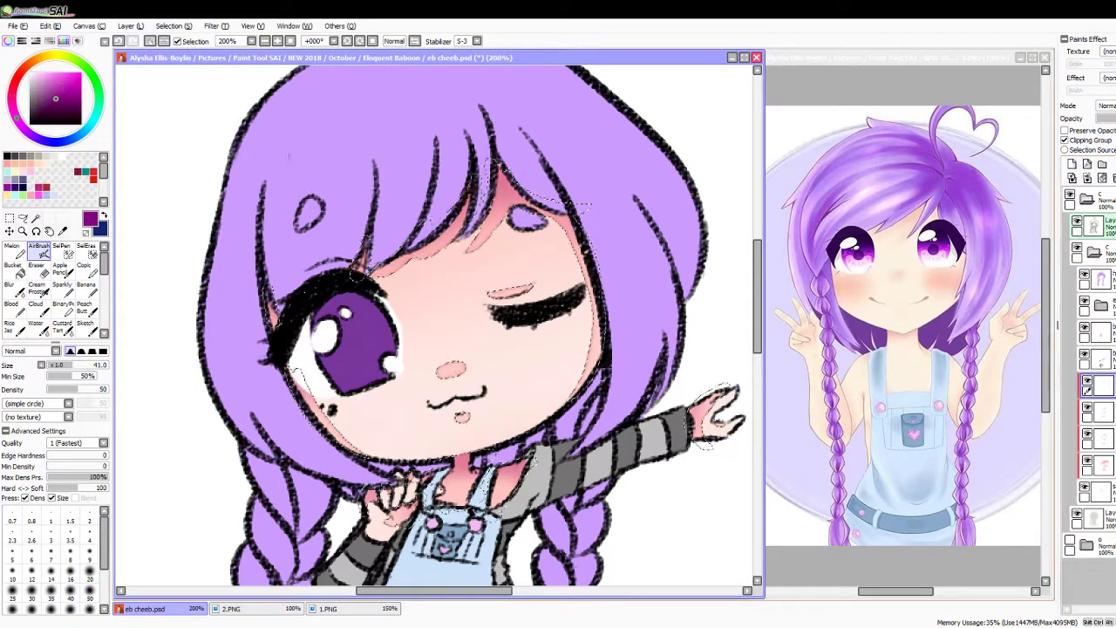
left_click_drag(349, 273, 377, 251)
left_click_drag(269, 303, 279, 328)
left_click_drag(365, 487, 377, 511)
left_click_drag(497, 458, 524, 502)
left_click_drag(397, 492, 426, 522)
mouse_move(685, 383)
left_mouse_down()
mouse_move(728, 423)
mouse_move(717, 449)
left_mouse_up()
Step: Airbrush pale blue reflected light into the thigh and face shadows after trying cyan, and clear the selection
scroll(436, 323, "down", 5)
mouse_move(349, 375)
left_mouse_down()
mouse_move(417, 410)
mouse_move(410, 421)
left_mouse_up()
key("ctrl+z")
left_click(94, 118)
left_click(45, 72)
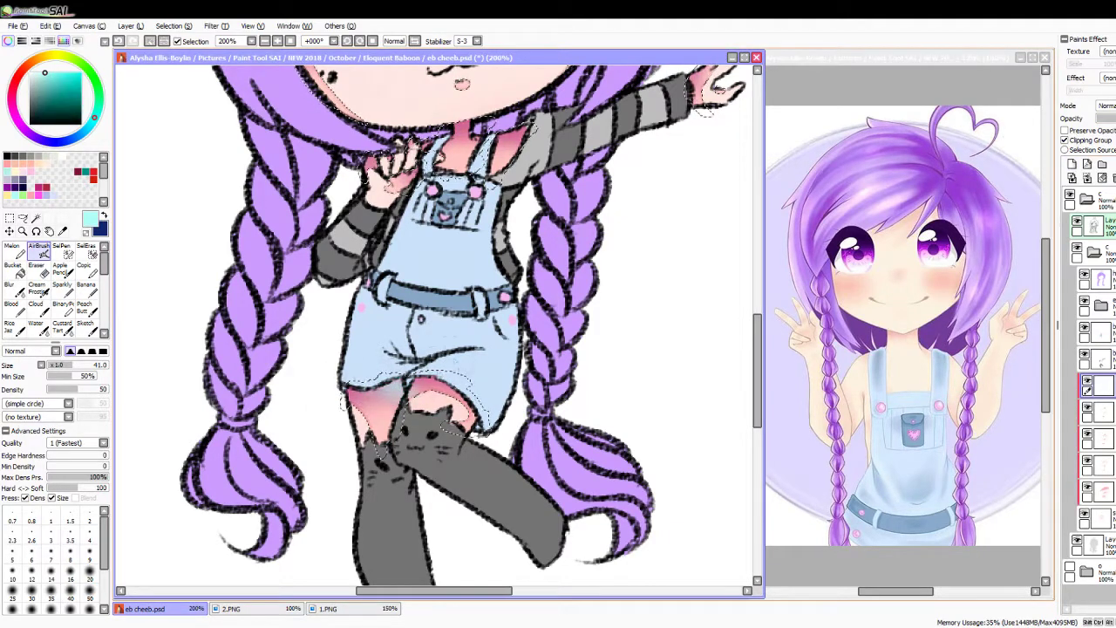
left_click(58, 141)
left_click(40, 77)
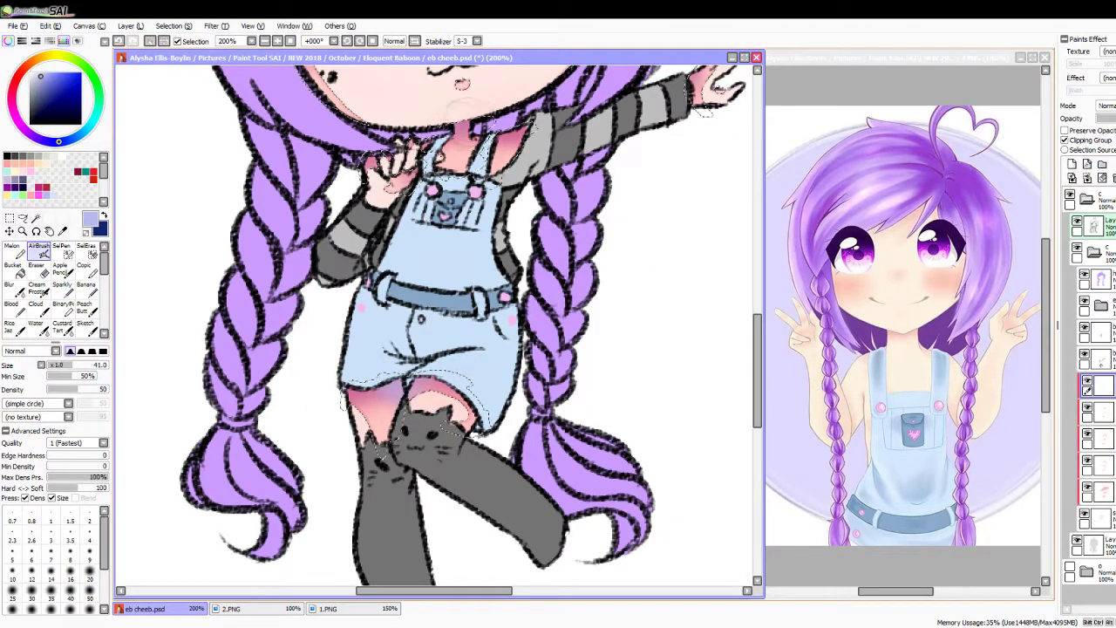
scroll(436, 322, "up", 5)
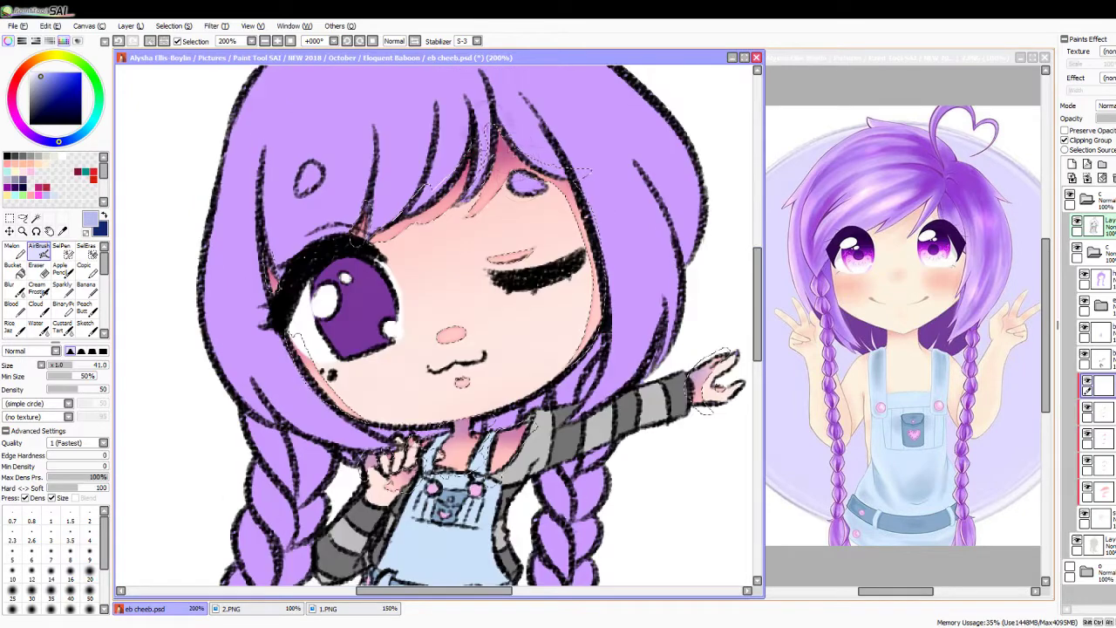
key("ctrl+d")
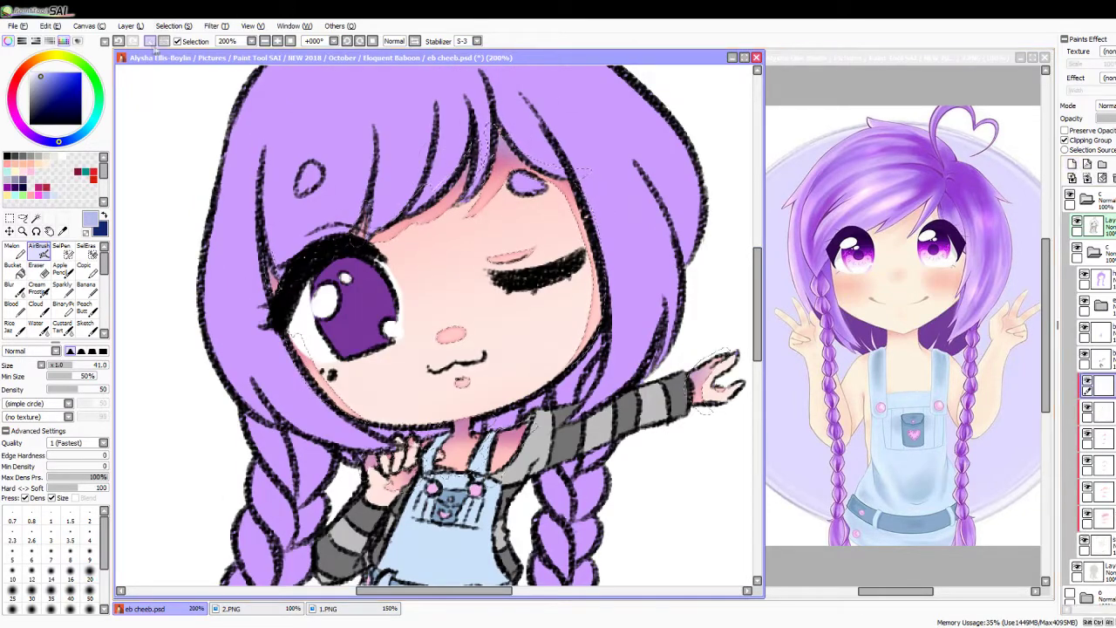
Step: Airbrush salmon blush on both cheeks at size 76, and deepen the outer edges with a stronger red-pink
key("bracketright")
key("bracketright")
left_click_drag(341, 375, 392, 401)
left_click_drag(532, 297, 584, 332)
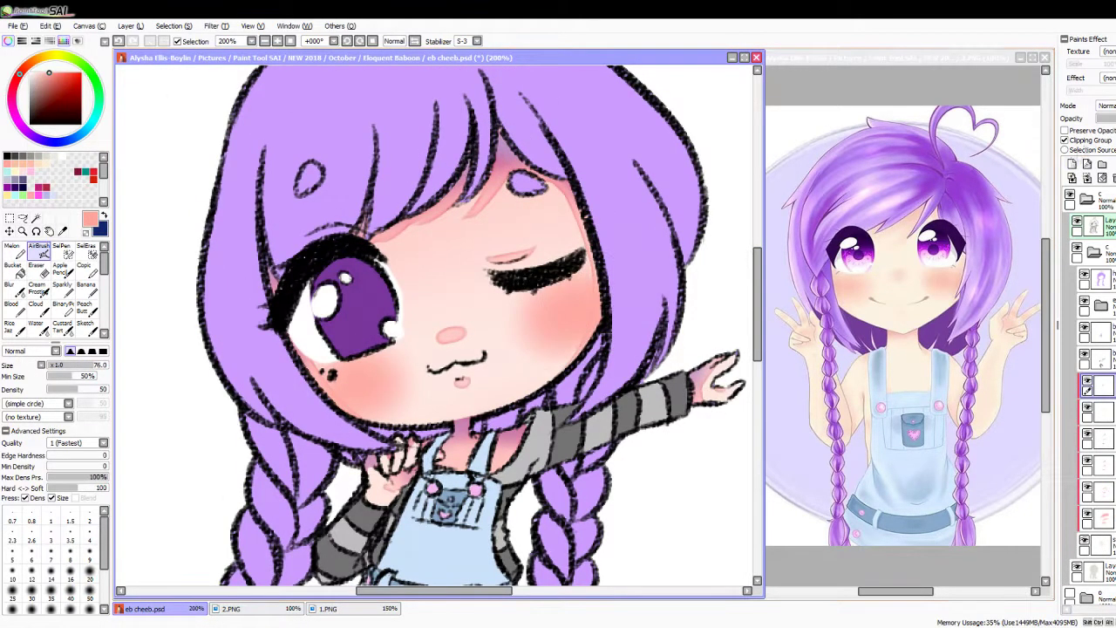
left_click(61, 73)
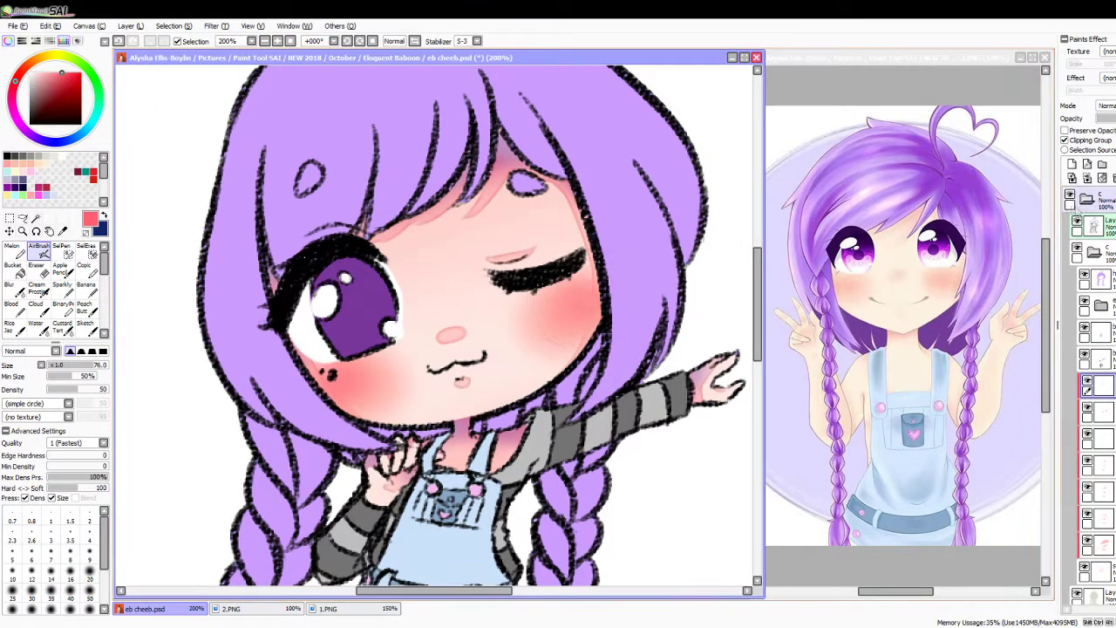
Step: Draw diagonal red blush lines on both cheeks with the size 4.3 Banana brush on a Shade layer, and add small white highlights
left_click(1090, 383)
left_click(85, 285)
left_click(89, 520)
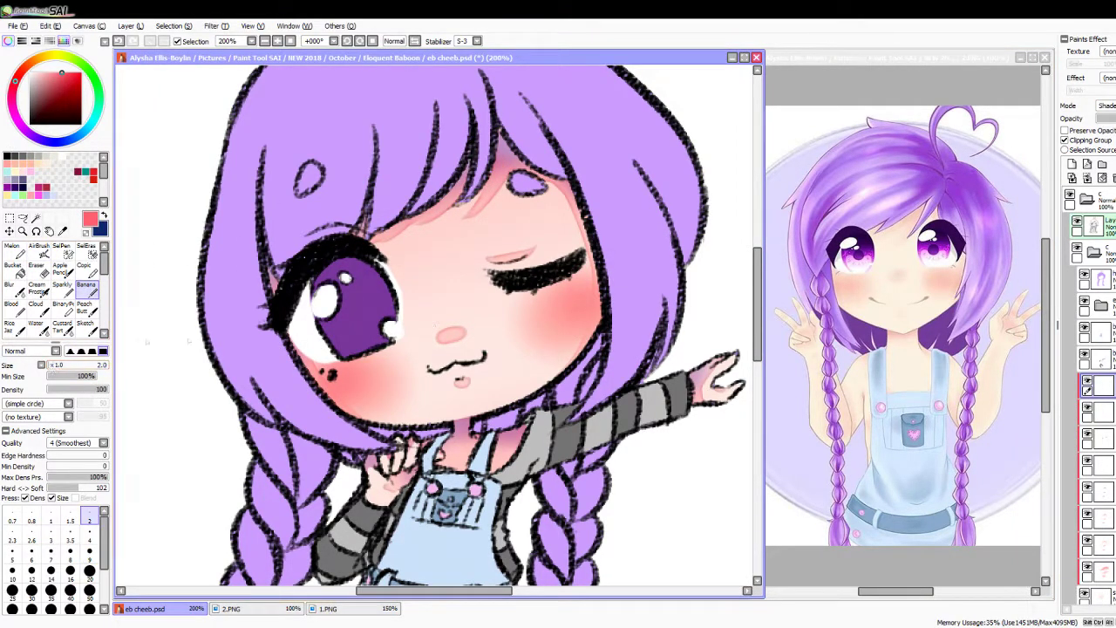
left_click_drag(52, 367, 76, 367)
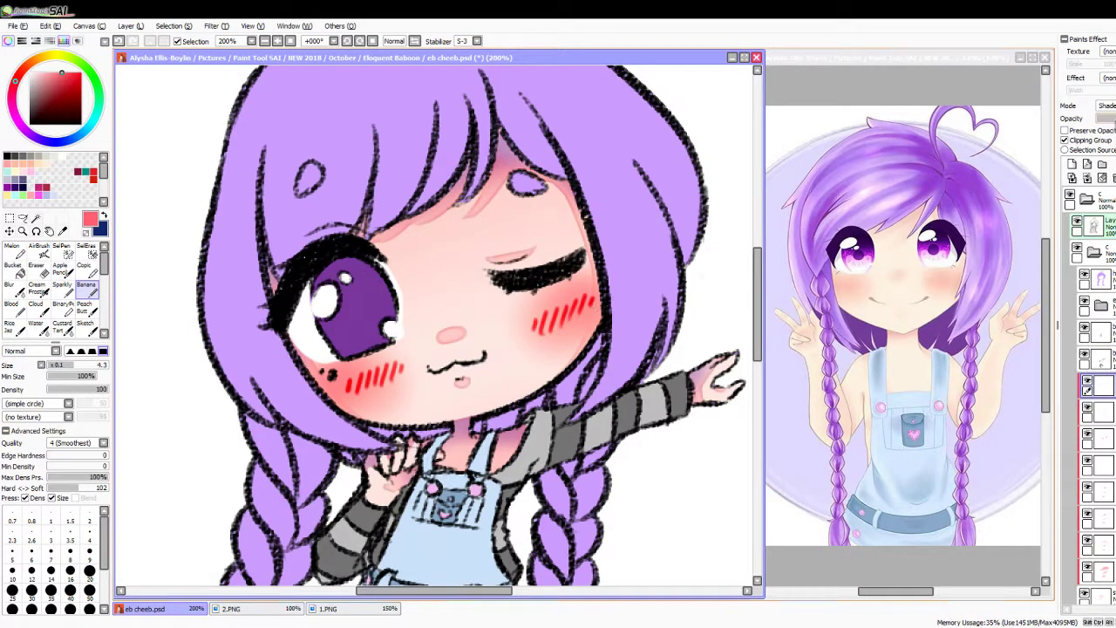
left_click_drag(357, 366, 389, 393)
left_click_drag(562, 297, 595, 327)
left_click_drag(329, 375, 336, 397)
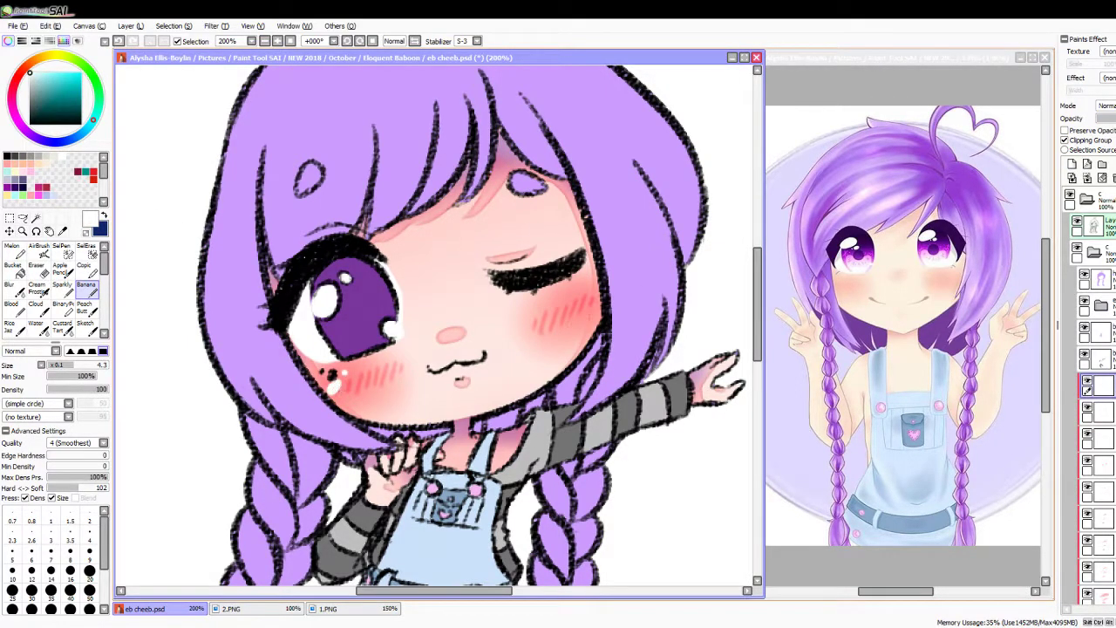
Step: On a clipping layer, shade the eye white in lavender grey with the size 50 Cream Frosting brush, making the outer corner darker
key("Home")
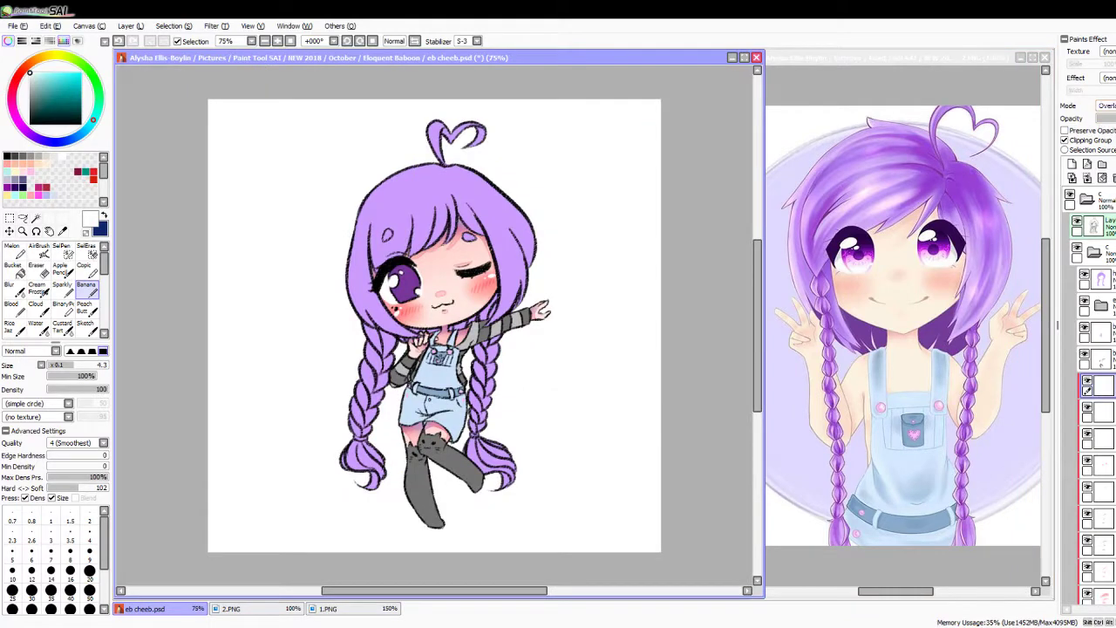
key("h")
key("h")
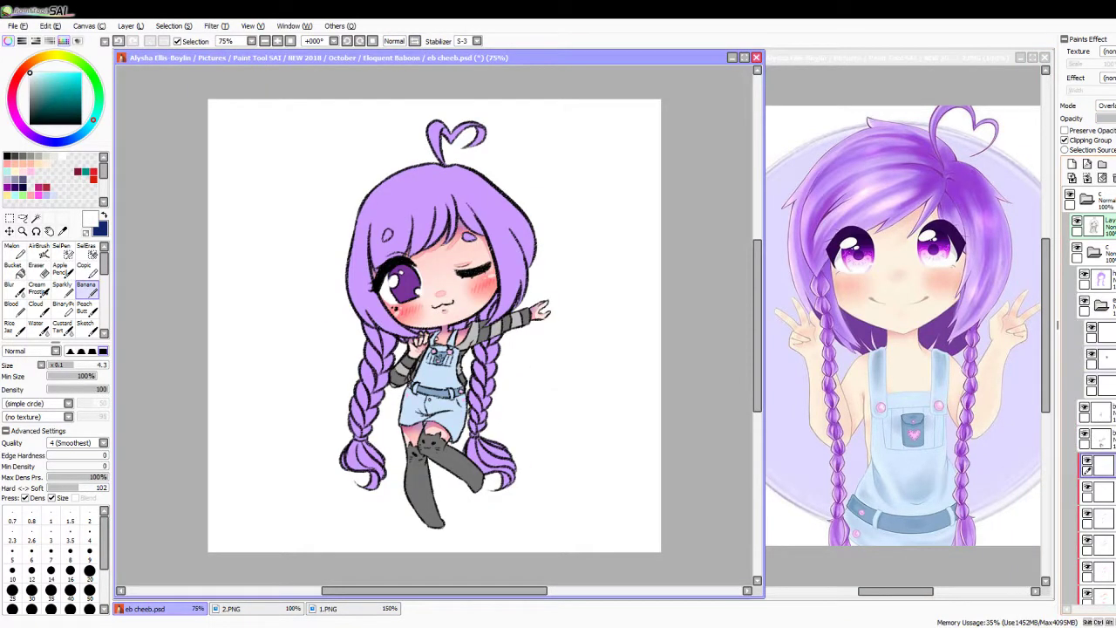
key("b")
key("plus")
key("plus")
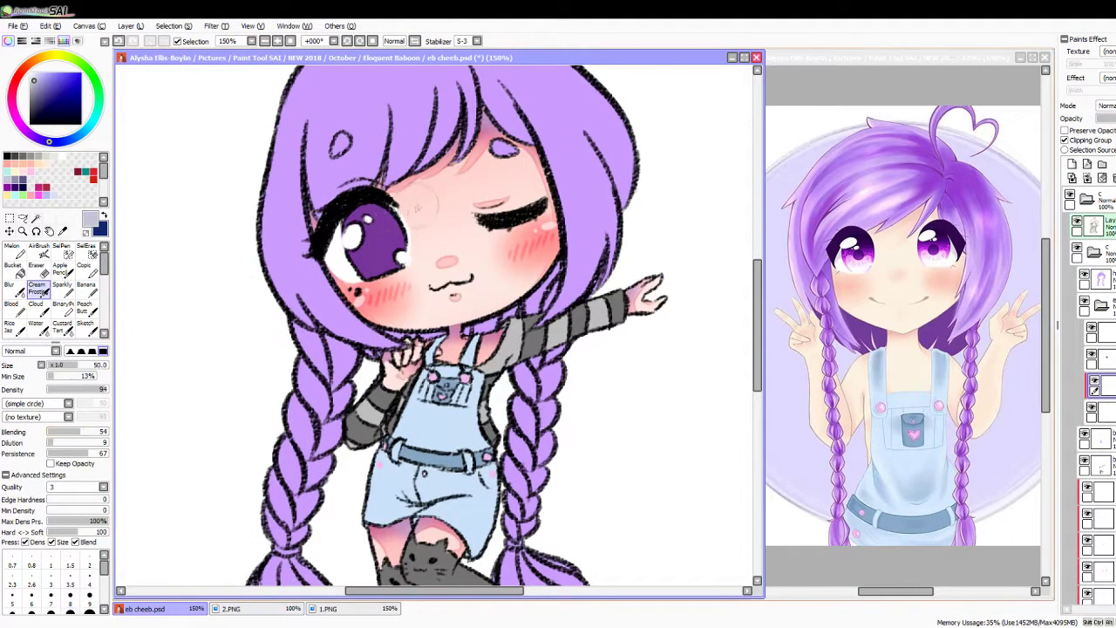
left_click_drag(349, 229, 361, 248)
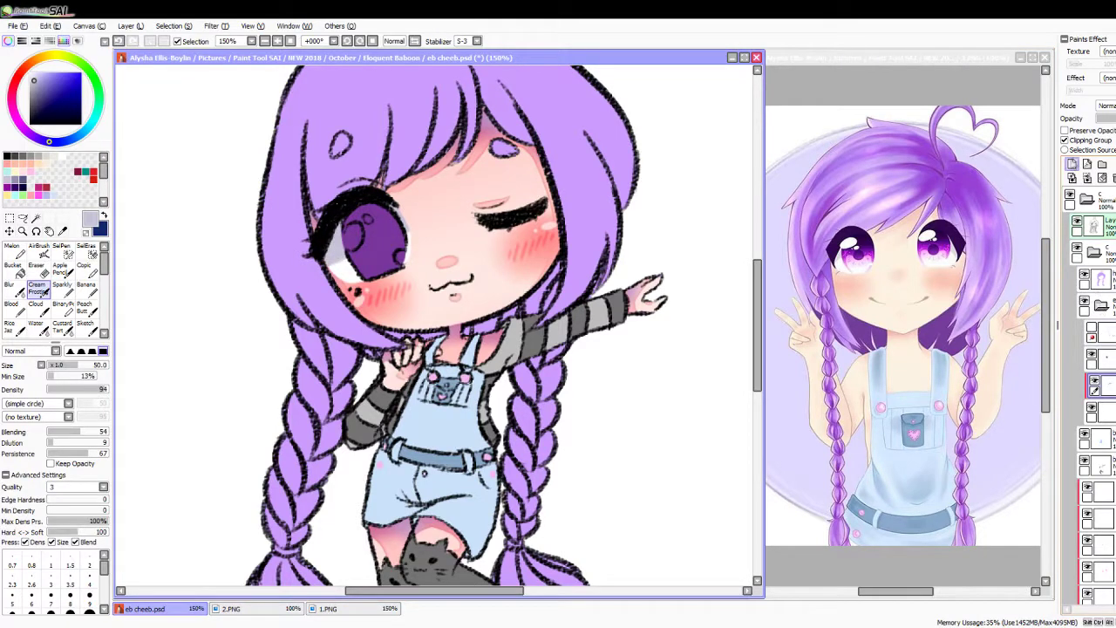
key("v")
mouse_move(324, 213)
left_mouse_down()
mouse_move(359, 253)
mouse_move(335, 248)
mouse_move(340, 256)
left_mouse_up()
key("b")
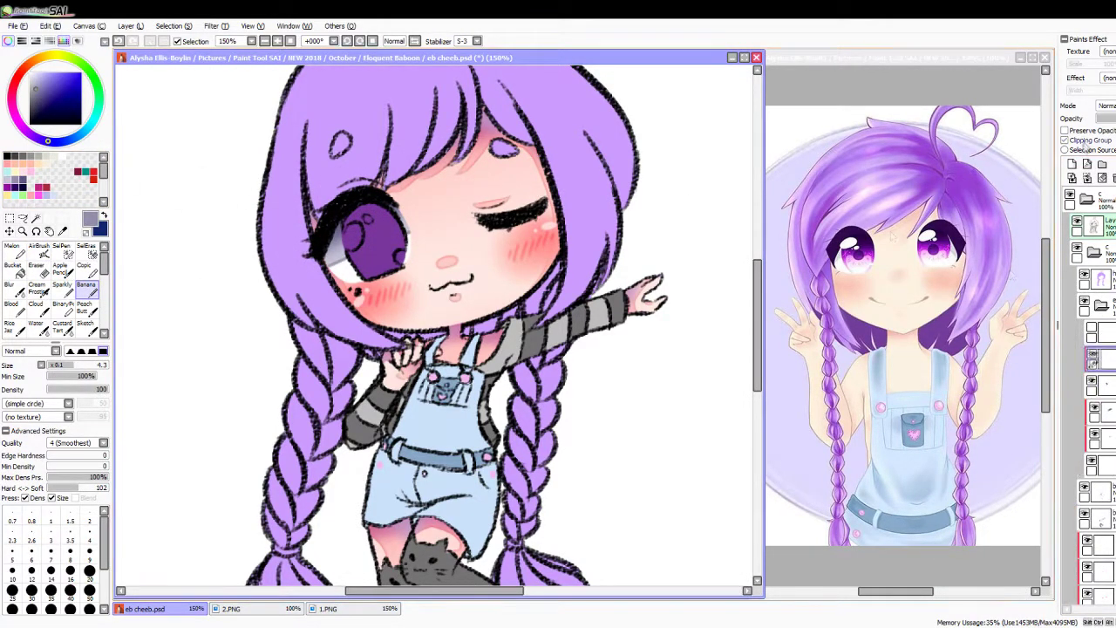
Step: Fill the iris with dark purple on a clipping layer, and brush a lighter centre out of it with Cream Frosting at size 36
left_click(62, 231)
left_click(377, 240)
left_click(36, 288)
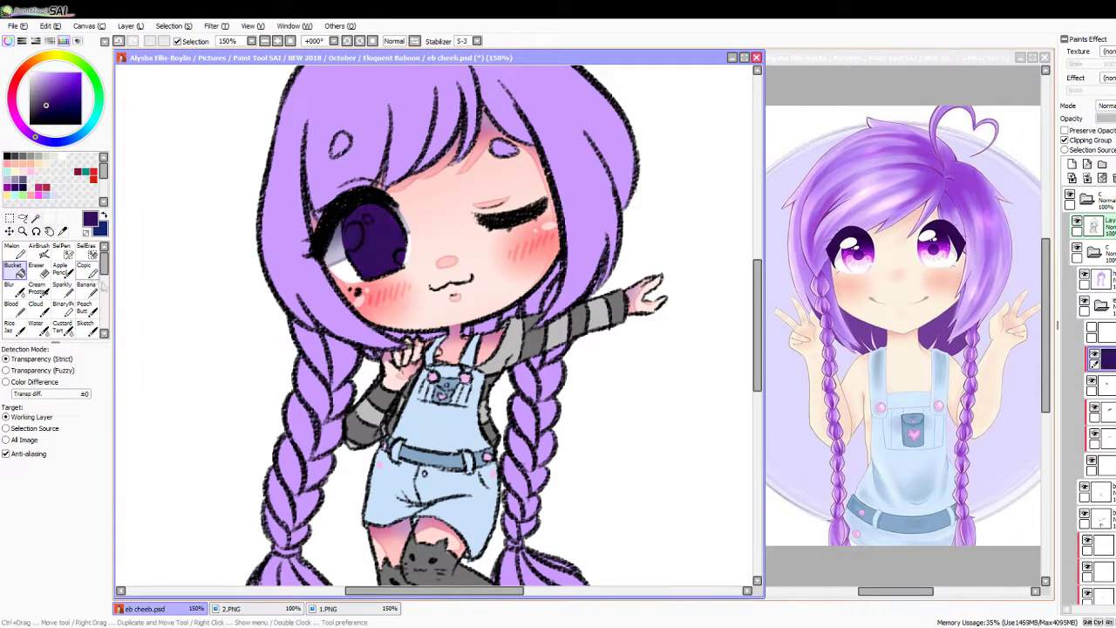
left_click_drag(361, 248, 383, 253)
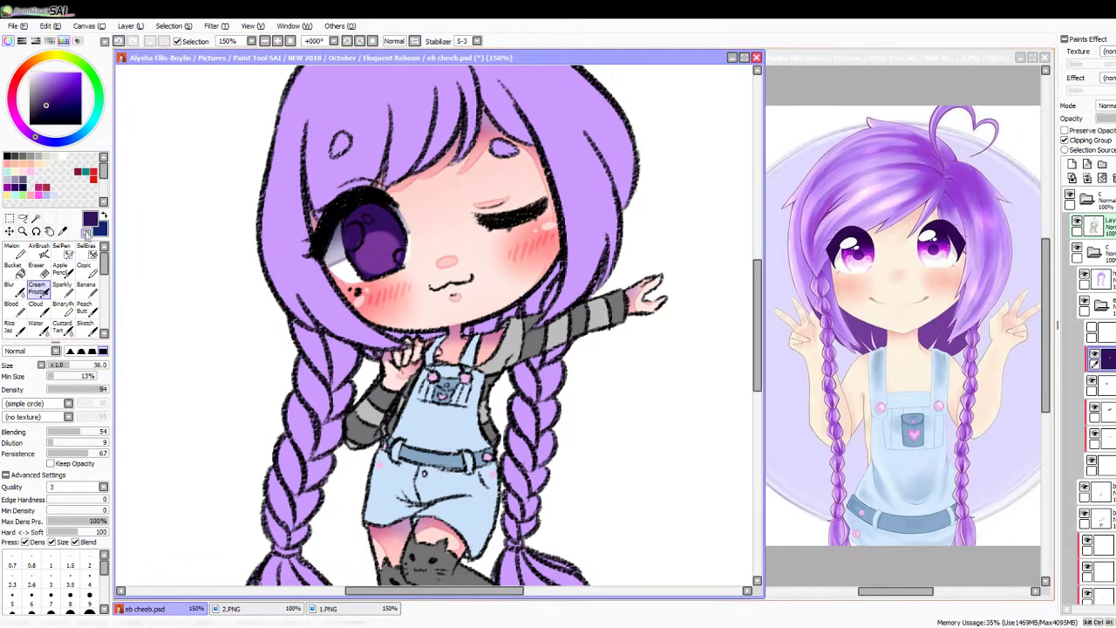
Step: Paint a small dark heart-shaped pupil at brush size 7, and add light purple spots in the lower iris at size 19
left_click(51, 598)
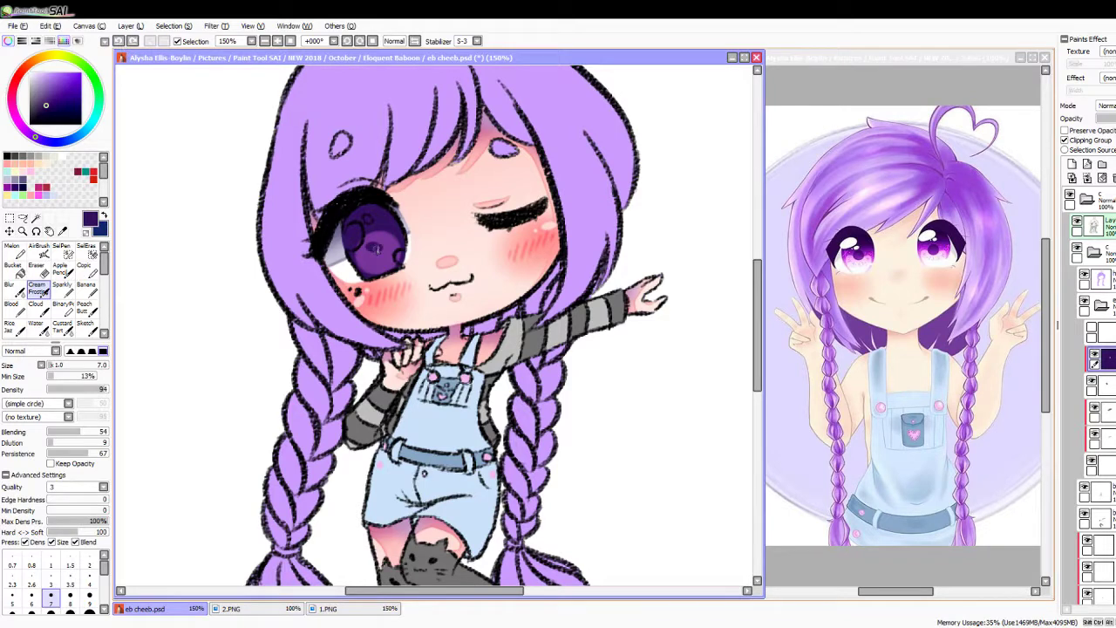
left_click_drag(45, 105, 45, 81)
left_click_drag(61, 365, 71, 365)
left_click_drag(381, 259, 376, 266)
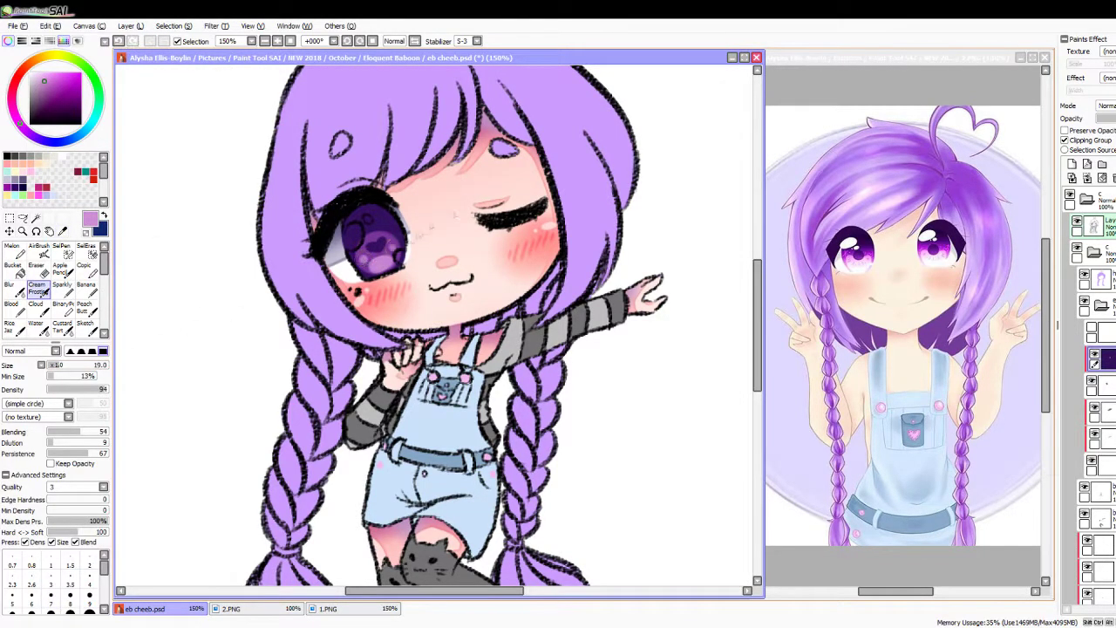
Step: On a new clipping layer, airbrush near-black over the upper part of the iris at size 76
left_click(62, 230)
left_click(370, 246)
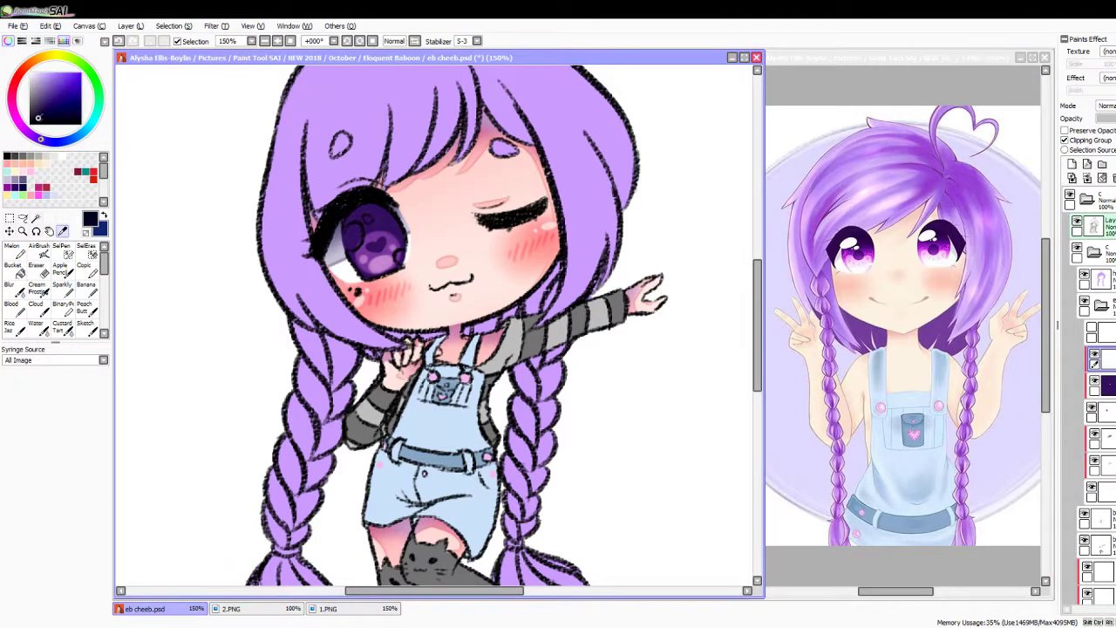
left_click(38, 248)
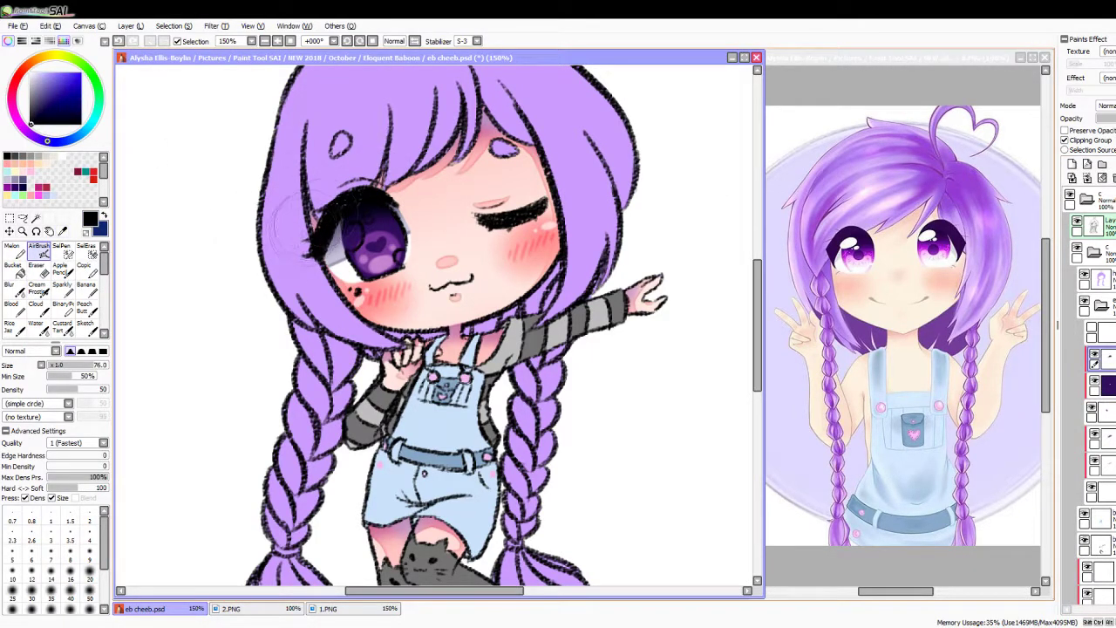
Step: Add another clipping layer and airbrush a bright magenta glow across the middle and lower iris
key("ctrl+shift+n")
left_click(44, 73)
mouse_move(357, 231)
left_mouse_down()
mouse_move(384, 253)
mouse_move(371, 271)
mouse_move(388, 262)
left_mouse_up()
left_click(48, 193)
left_click(51, 190)
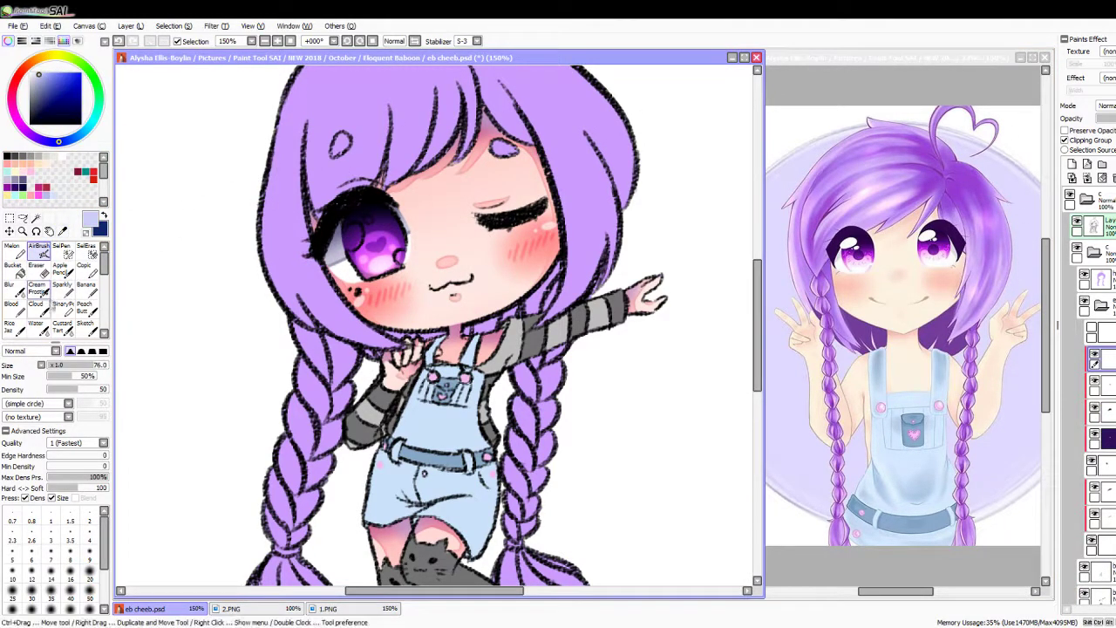
Step: Paint a pale blue reflection in the upper iris on a luminosity layer, airbrush dark navy over its top, and show the white highlights
left_click(36, 288)
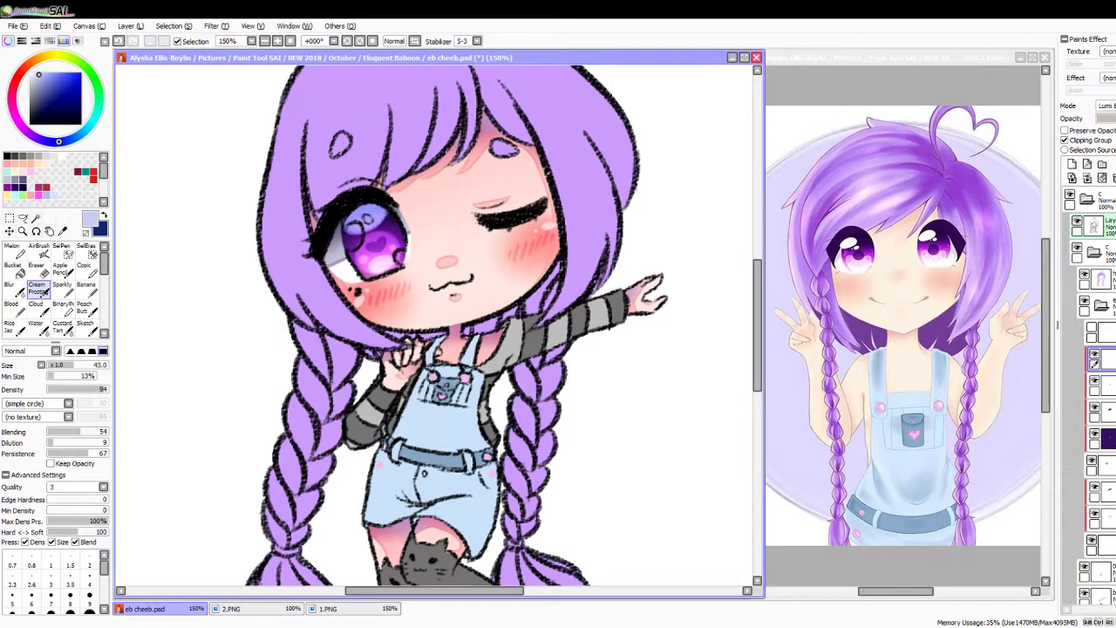
left_click(39, 246)
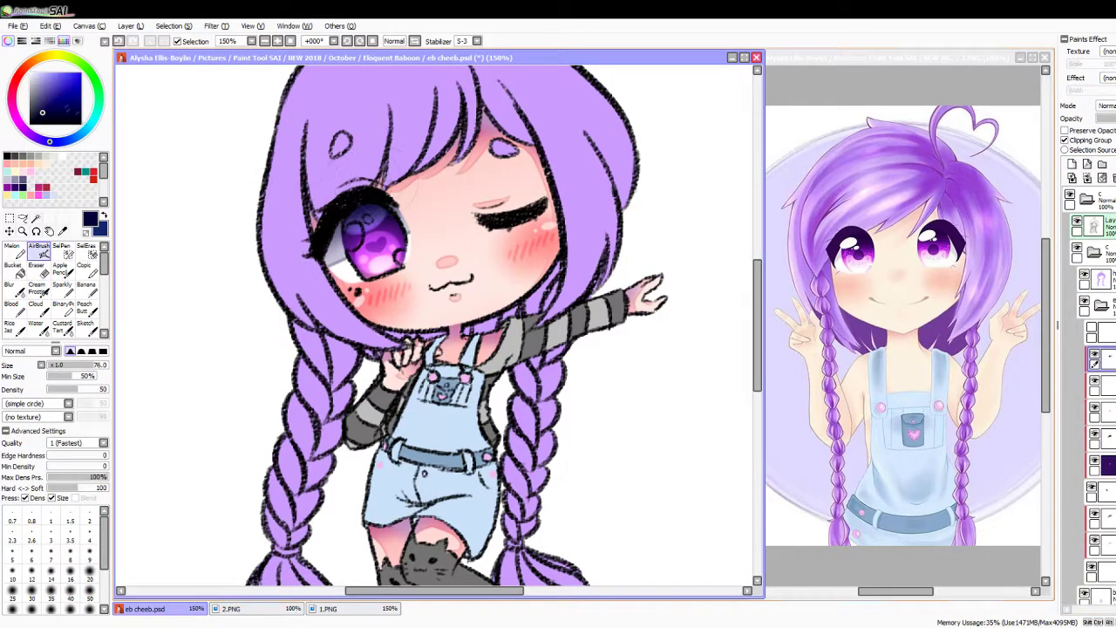
left_click_drag(379, 215, 422, 215)
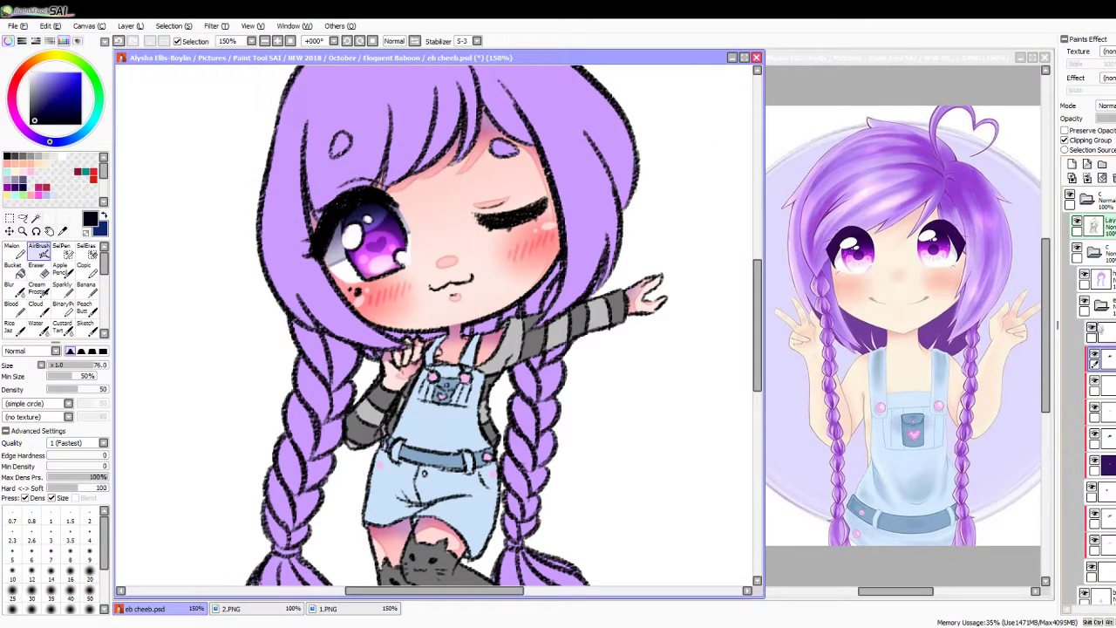
left_click(290, 41)
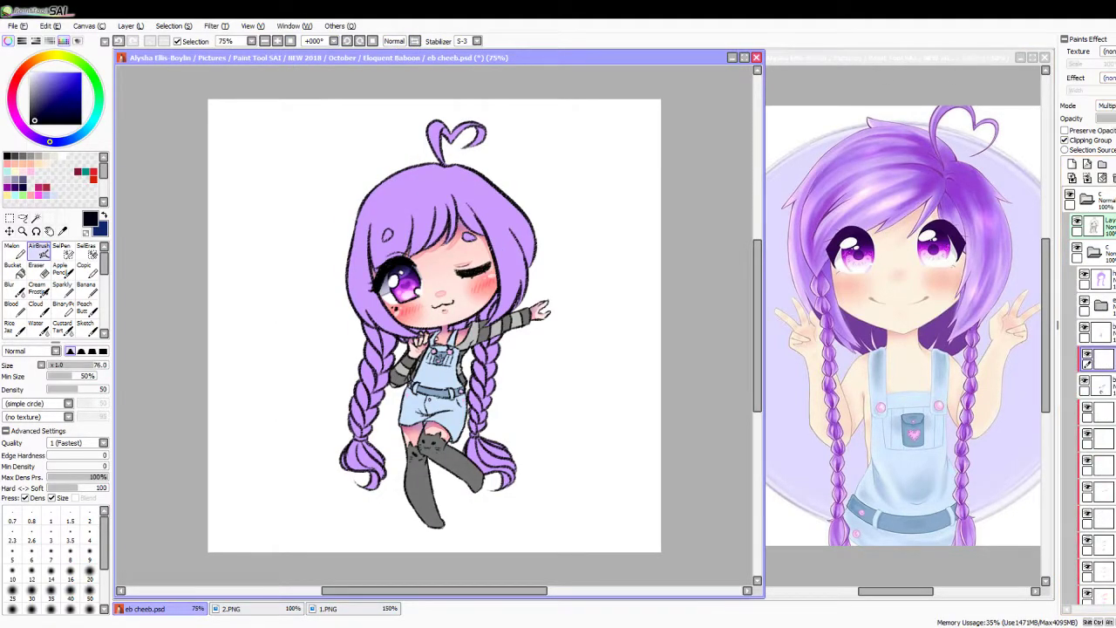
Step: On a Multiply clipping layer with the Fringe effect, shade both striped sleeves in muted purple with the size 20 Cream Frosting brush
left_click(37, 288)
scroll(440, 326, "up", 3)
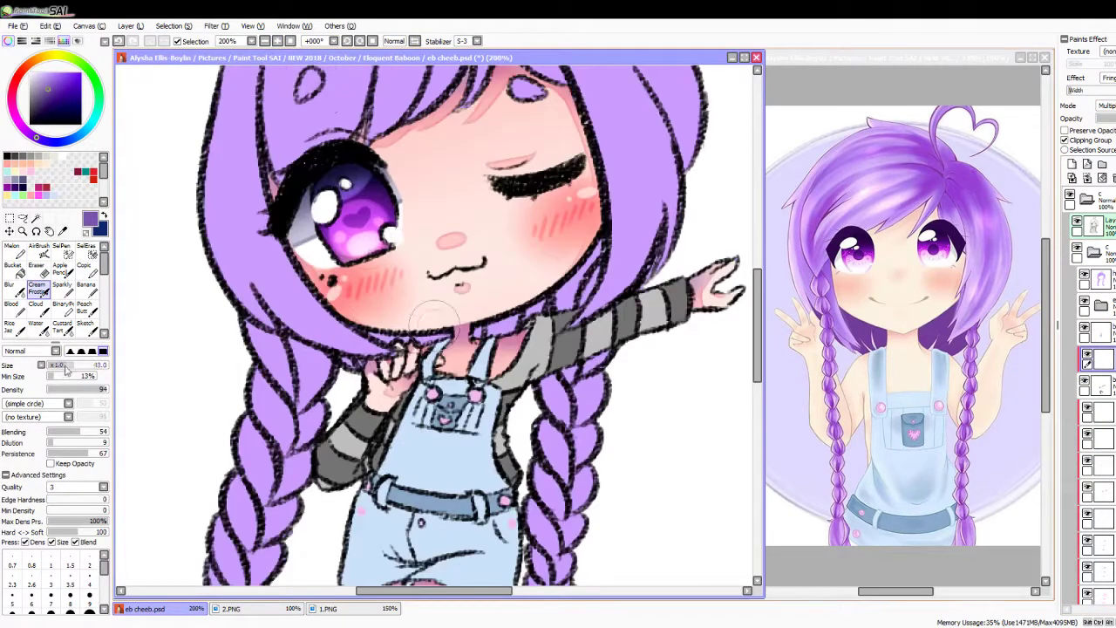
left_click_drag(410, 391, 323, 487)
left_click_drag(316, 429, 335, 480)
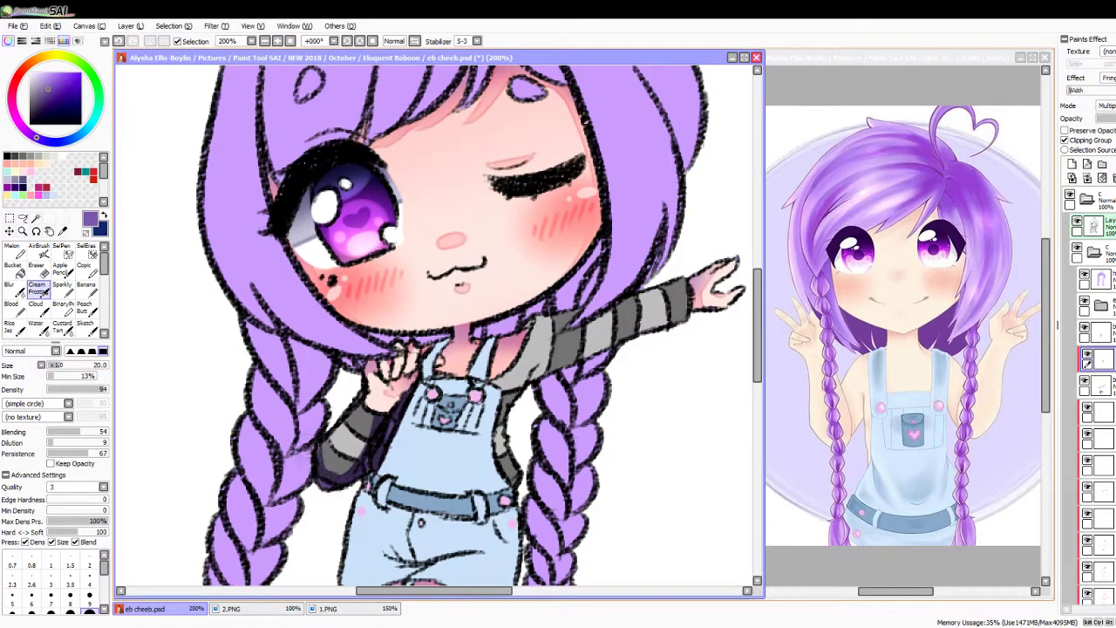
left_click_drag(497, 375, 513, 484)
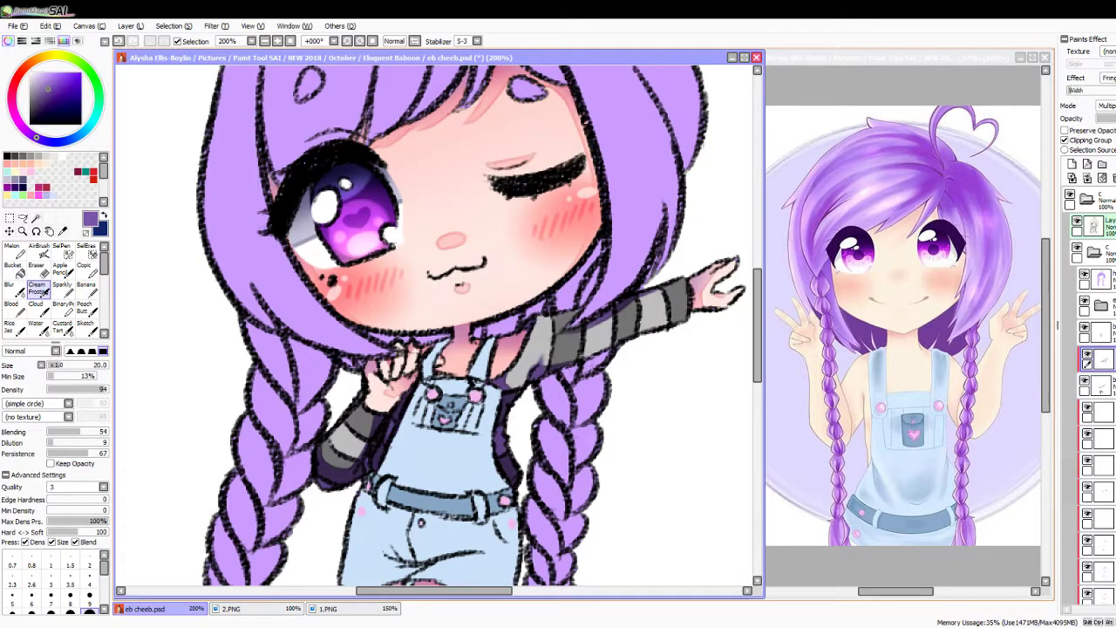
left_click_drag(602, 353, 650, 313)
Step: Shade the socks in the same muted purple below both cat faces and along the leg edges
scroll(436, 323, "down", 5)
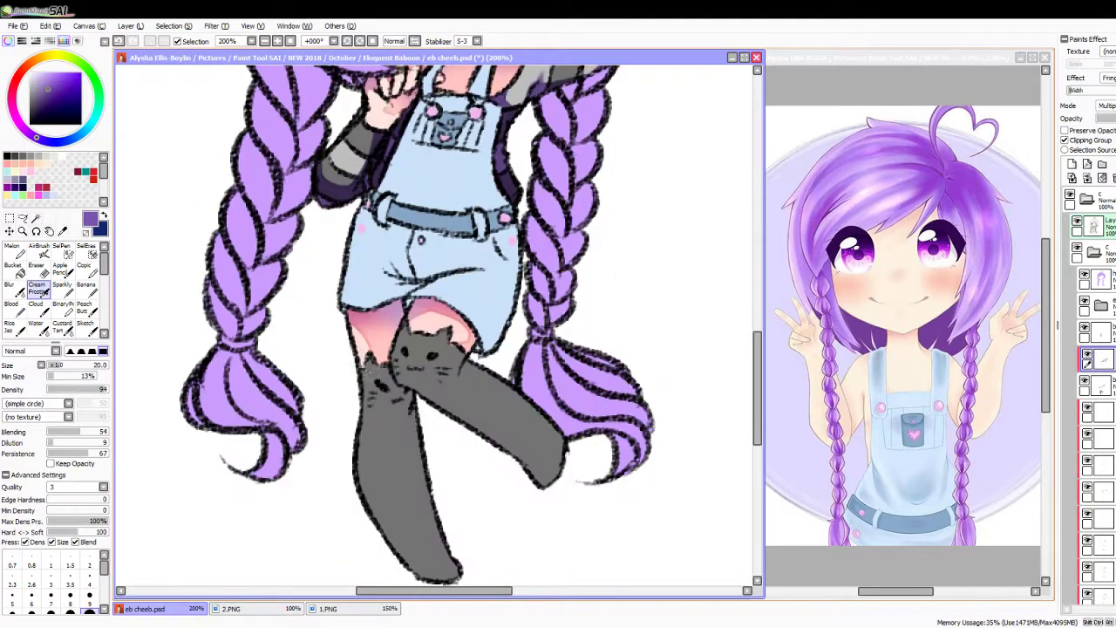
left_click_drag(373, 408, 412, 425)
left_click_drag(462, 342, 465, 375)
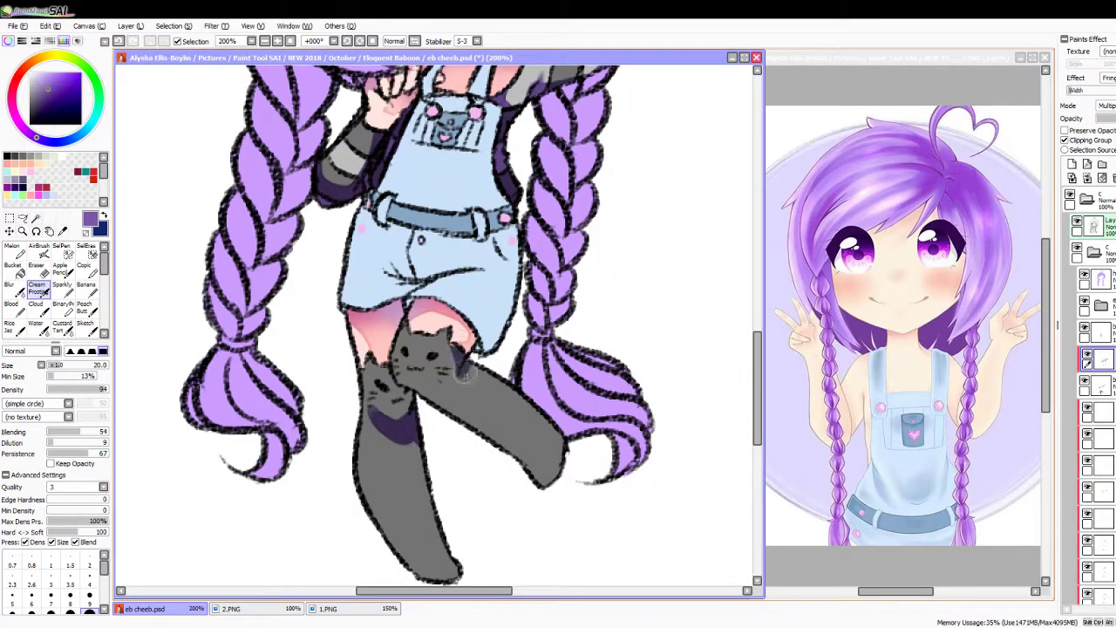
left_click_drag(395, 377, 499, 397)
mouse_move(406, 434)
left_mouse_down()
mouse_move(349, 359)
mouse_move(389, 430)
left_mouse_up()
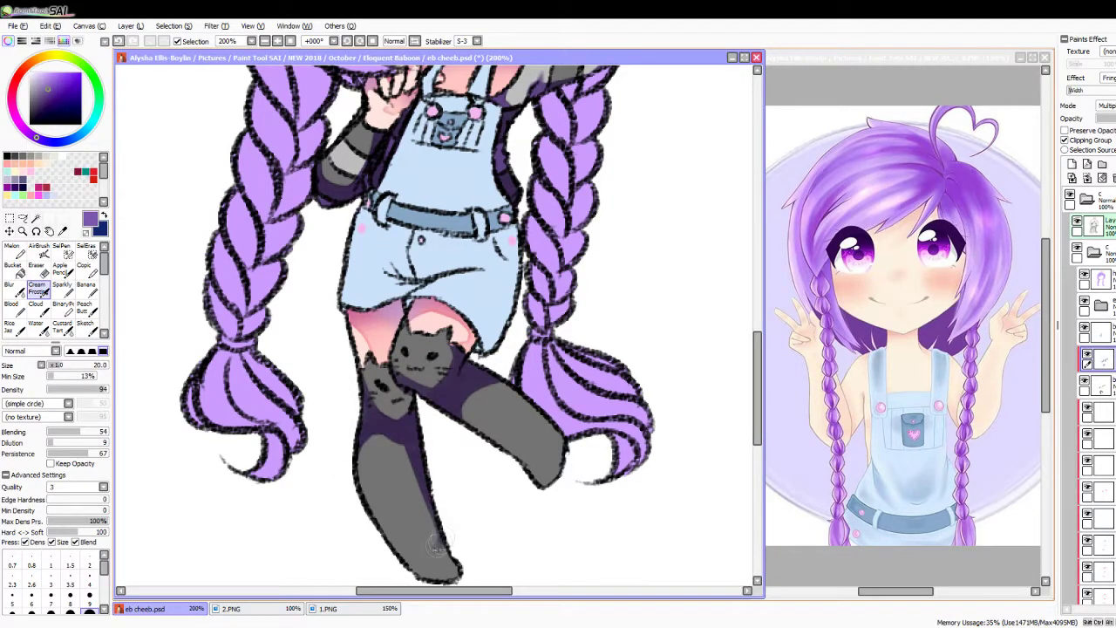
scroll(469, 289, "down", 5)
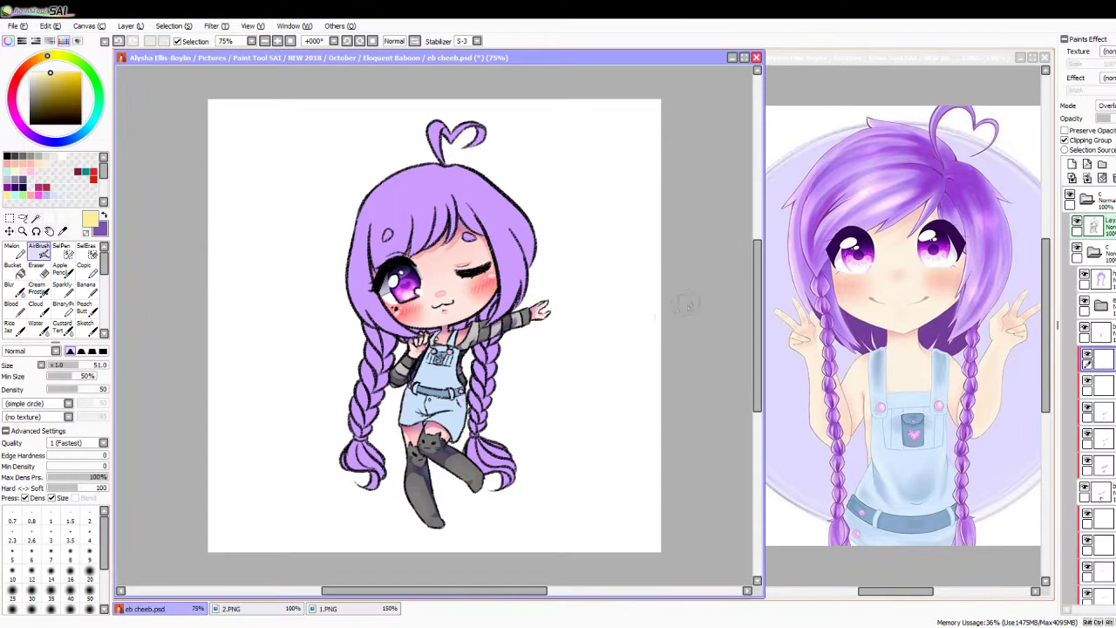
Step: On a new Multiply clipping layer with the Fringe effect, shade the overalls' bib in purple with the size 20 Cream Frosting brush
left_click(1099, 331)
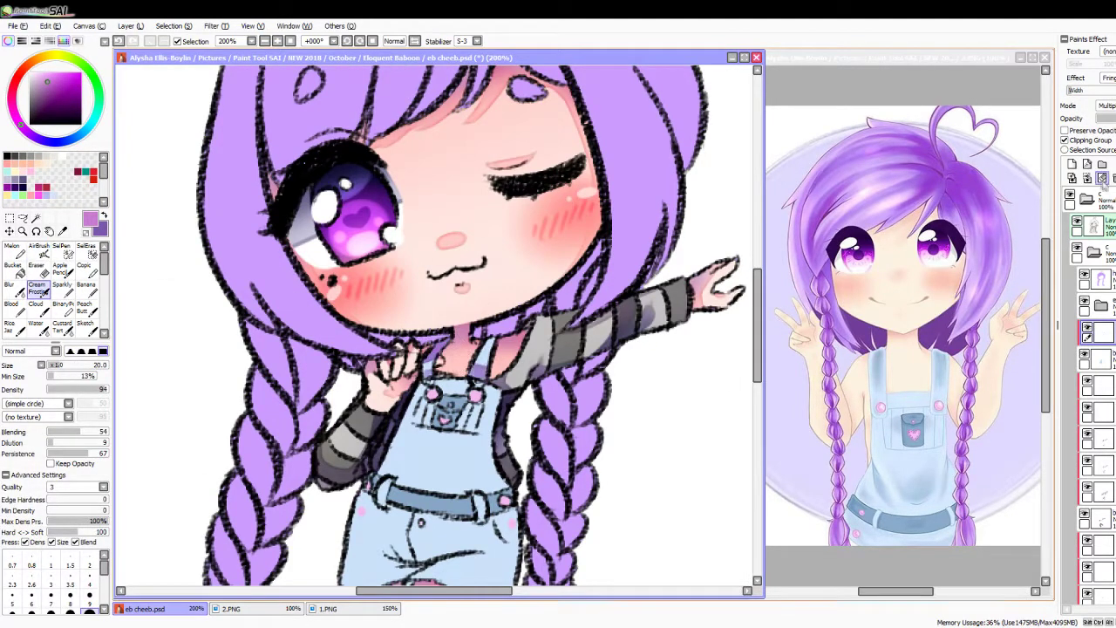
left_click_drag(424, 342, 481, 373)
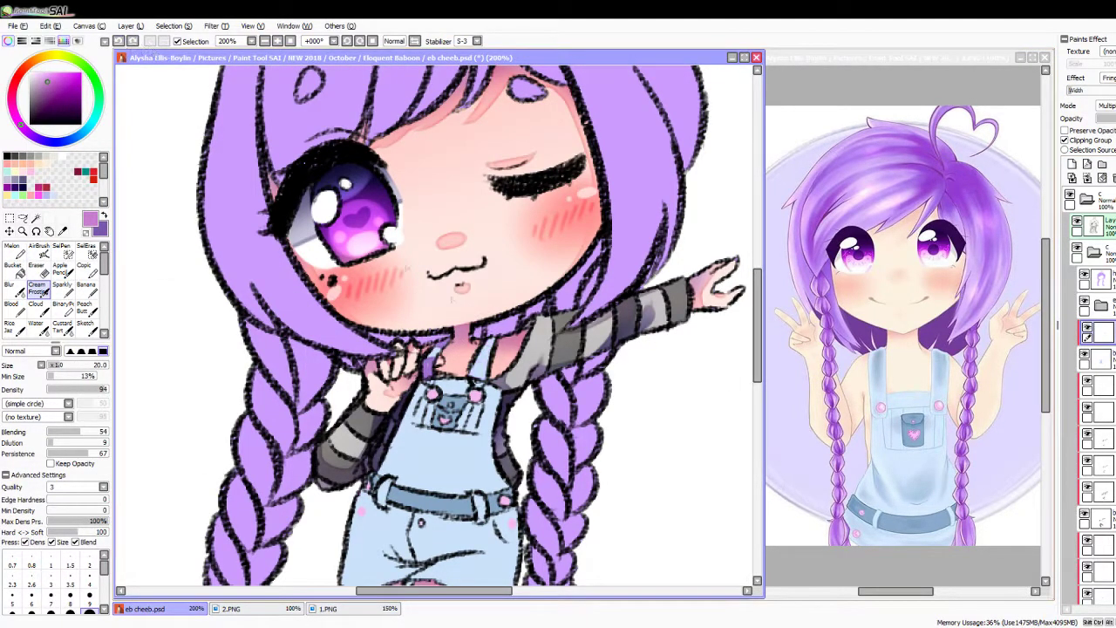
left_click_drag(759, 340, 759, 371)
left_click_drag(411, 330, 462, 354)
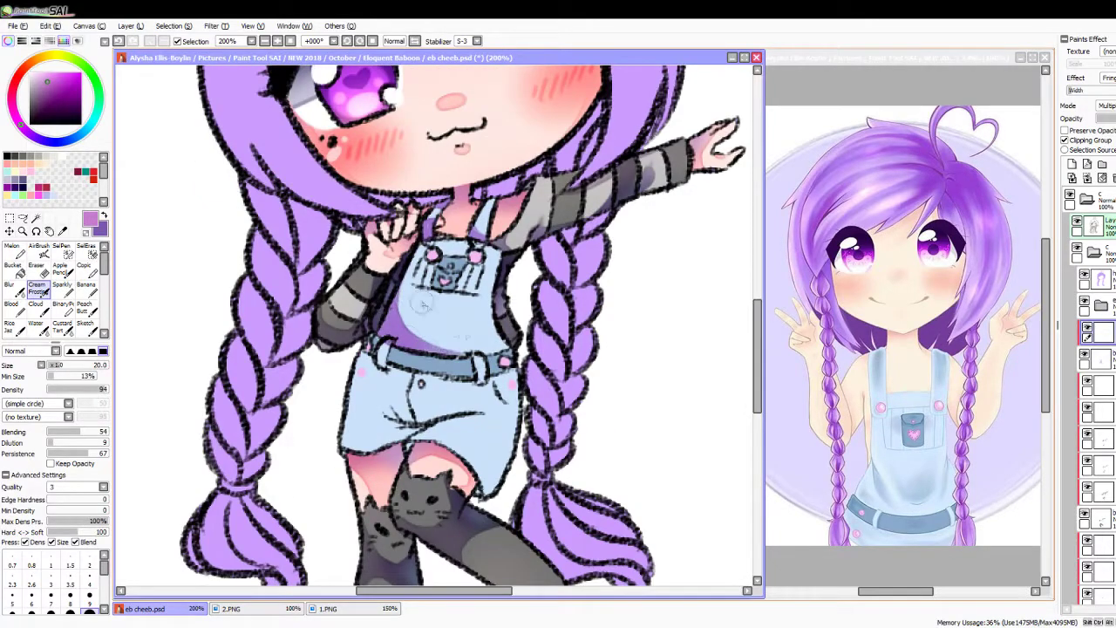
left_click_drag(412, 303, 489, 314)
Step: Shade the shorts of the overalls in the same purple along the centre seam, crotch folds and hip, softening the shadow edge
left_click_drag(388, 410, 418, 449)
mouse_move(403, 362)
left_mouse_down()
mouse_move(408, 427)
mouse_move(485, 410)
left_mouse_up()
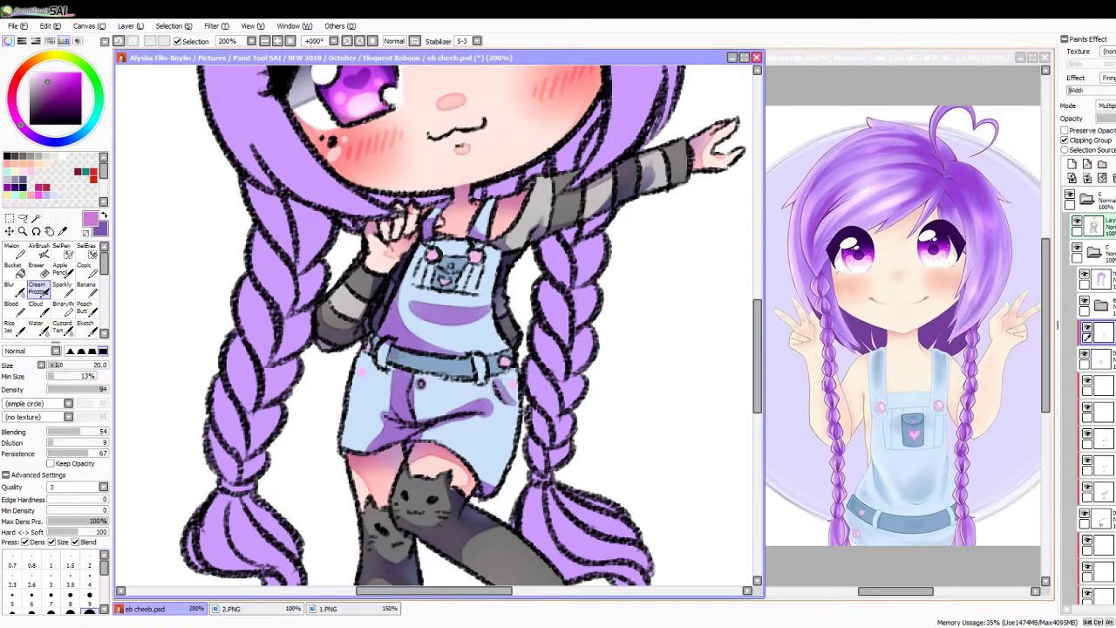
left_click_drag(384, 395, 368, 417)
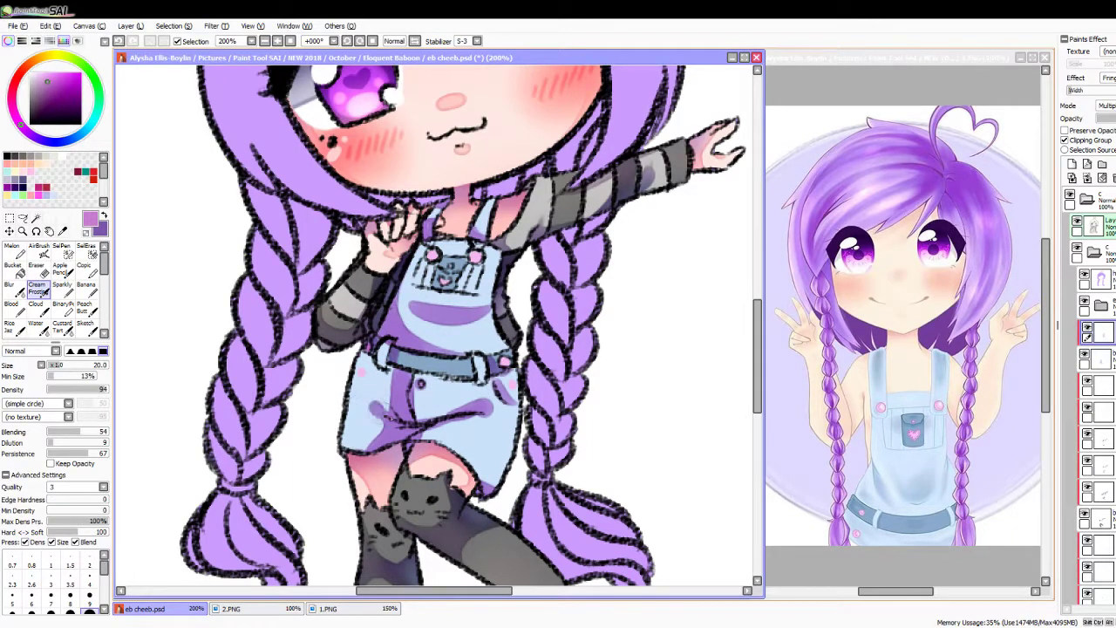
Step: Airbrush a darker purple at size 51 over the selected shadow areas of the overalls' bib and shorts
scroll(373, 372, "down", 4)
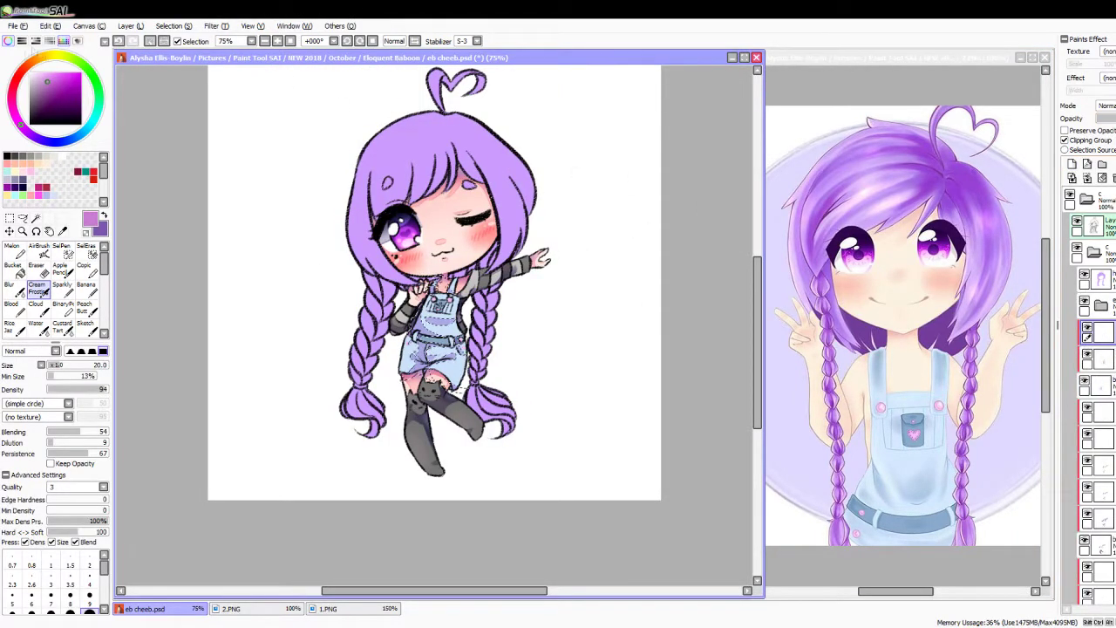
left_click(50, 91)
left_click(38, 249)
mouse_move(410, 314)
left_mouse_down()
mouse_move(430, 335)
mouse_move(431, 370)
mouse_move(457, 366)
left_mouse_up()
mouse_move(445, 288)
left_mouse_down()
mouse_move(436, 367)
mouse_move(454, 375)
left_mouse_up()
left_click_drag(410, 332, 453, 371)
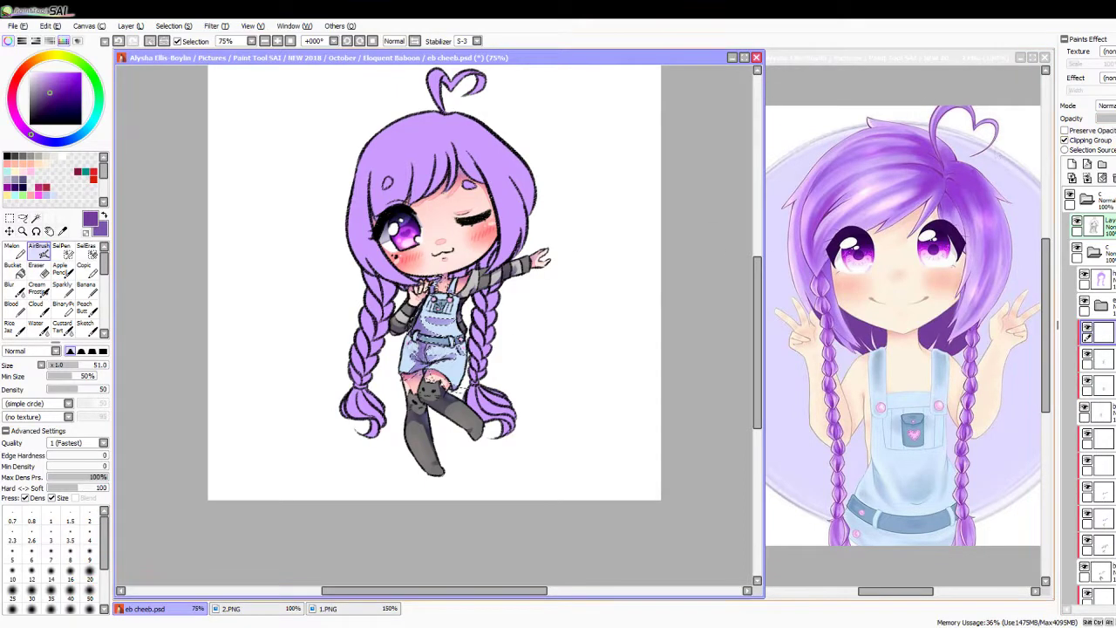
Step: Add an Overlay clipping layer and airbrush a pale cyan glow over the overalls from the shorts up to the straps
left_click(1072, 164)
left_click(1065, 139)
left_click(428, 349, "alt")
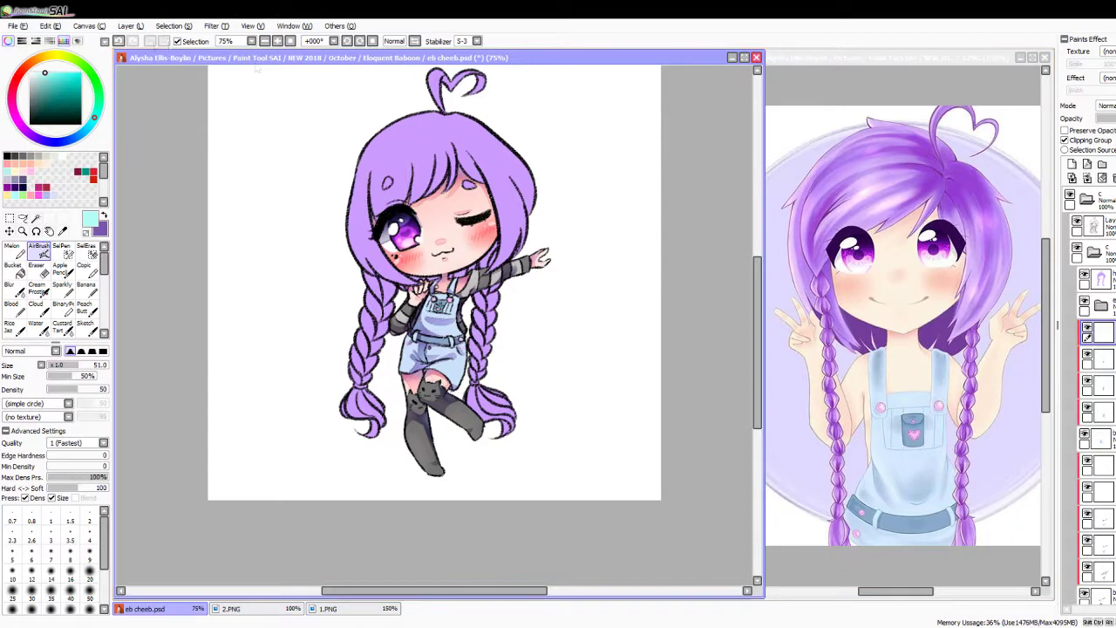
left_click(1106, 105)
mouse_move(410, 371)
left_mouse_down()
mouse_move(414, 340)
mouse_move(445, 314)
mouse_move(452, 281)
left_mouse_up()
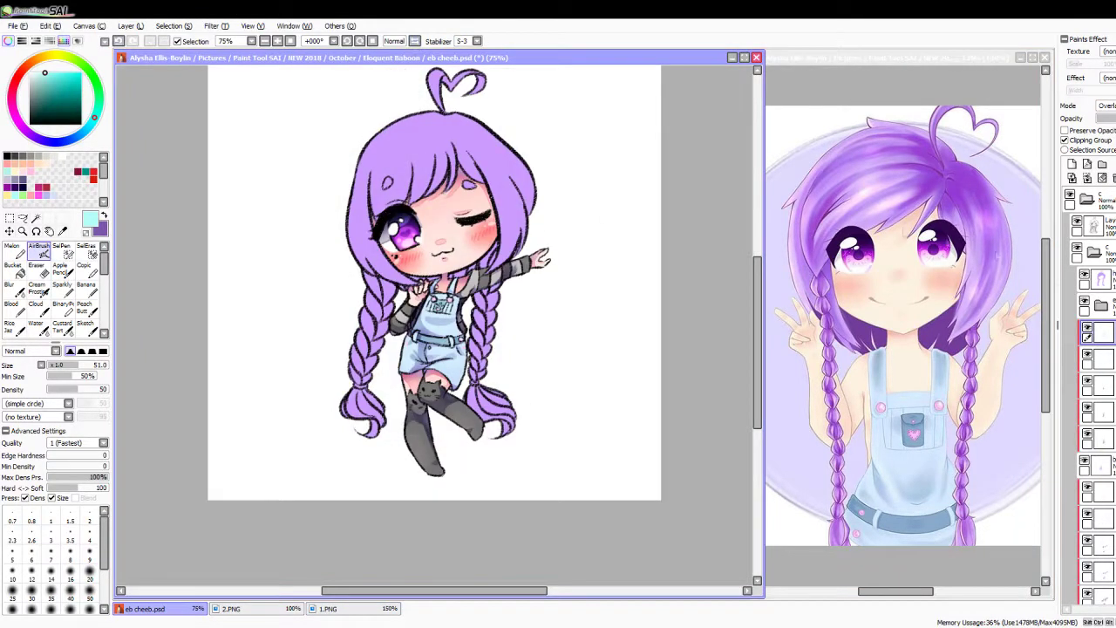
Step: On a new clipping layer above the hair colour, brush medium blue-purple shadows across the crown and fringe with Cream Frosting
left_click(62, 231)
left_click(384, 140)
left_click(37, 288)
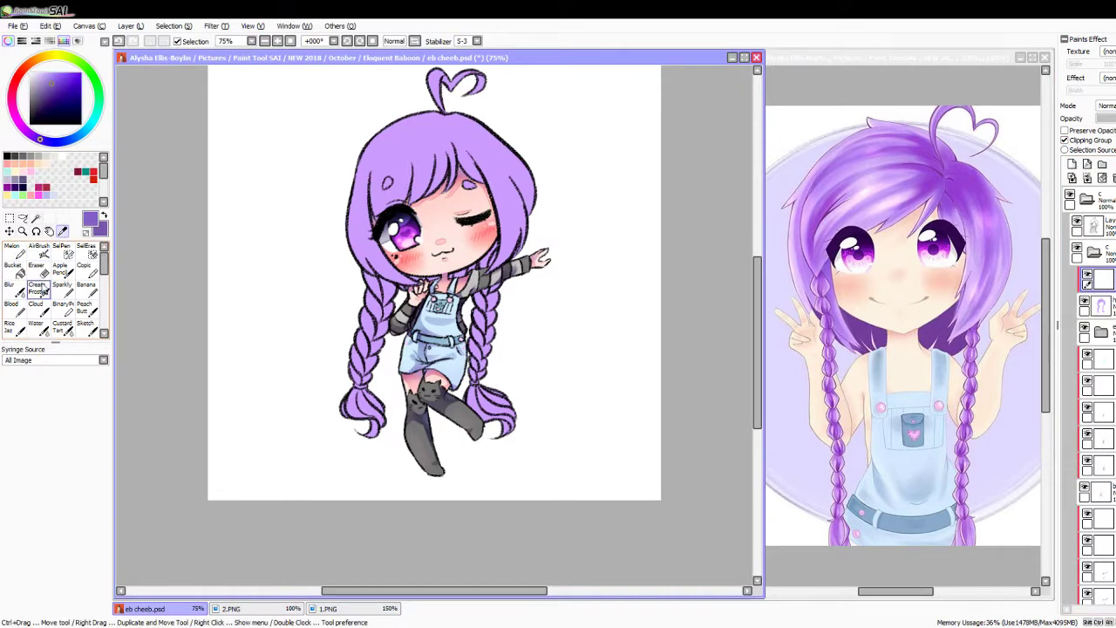
left_click_drag(366, 139, 462, 131)
left_click_drag(366, 118, 471, 153)
mouse_move(349, 188)
left_mouse_down()
mouse_move(475, 183)
mouse_move(523, 152)
mouse_move(441, 183)
left_mouse_up()
Step: Blur the hair shadows across the crown, the fringe and both sides of the head into soft gradients
left_click(13, 288)
mouse_move(367, 152)
left_mouse_down()
mouse_move(458, 144)
mouse_move(480, 118)
left_mouse_up()
left_click_drag(389, 222, 353, 248)
left_click_drag(497, 209, 527, 170)
Step: Shade the outer side locks and both braid tails in the same purple with the Cream Frosting brush at size 35
left_click(36, 288)
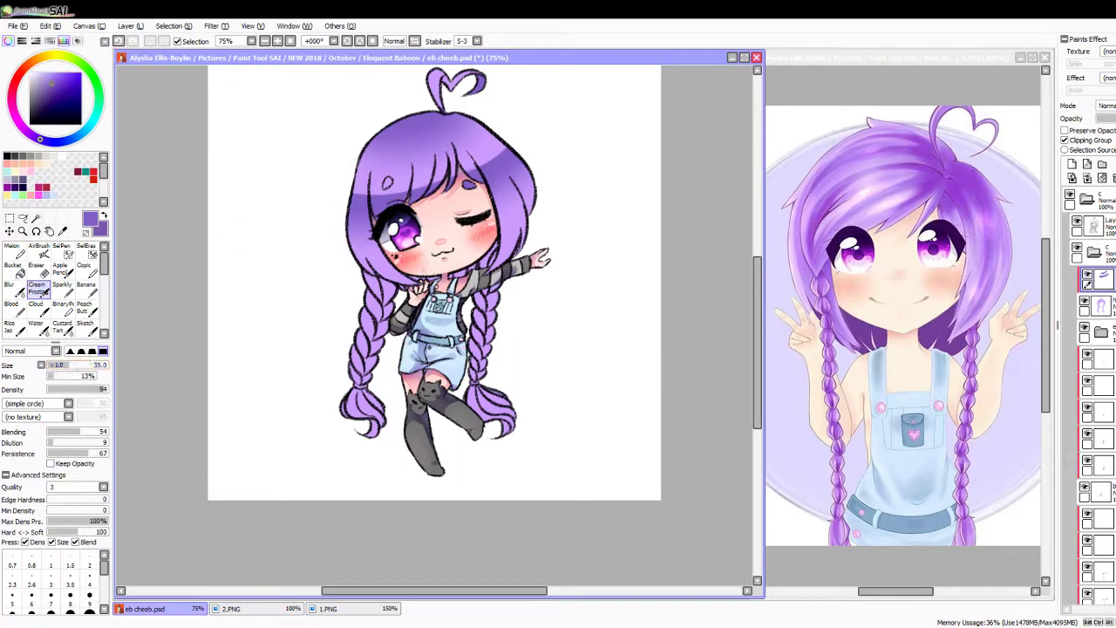
left_click_drag(520, 185, 530, 205)
left_click_drag(364, 255, 373, 272)
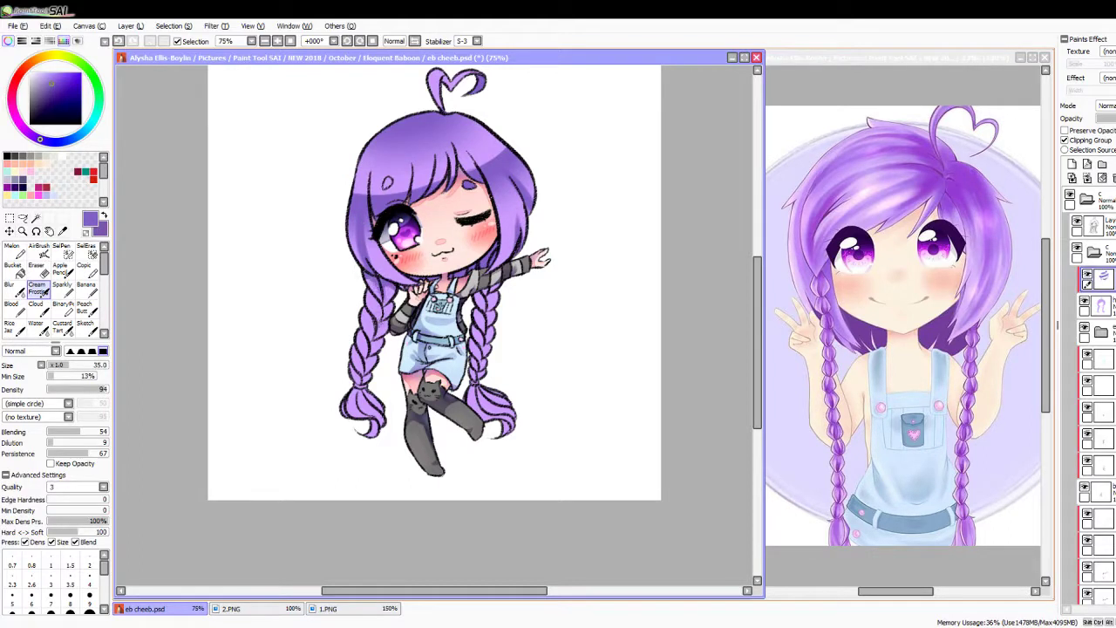
left_click_drag(476, 380, 479, 418)
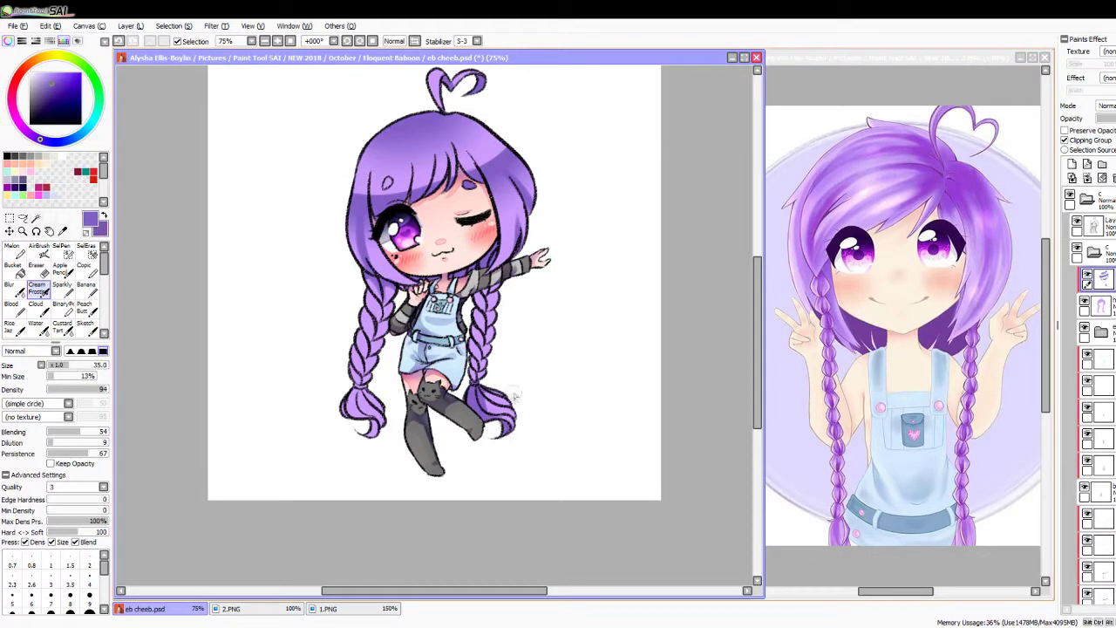
left_click_drag(375, 389, 343, 407)
left_click_drag(365, 400, 342, 424)
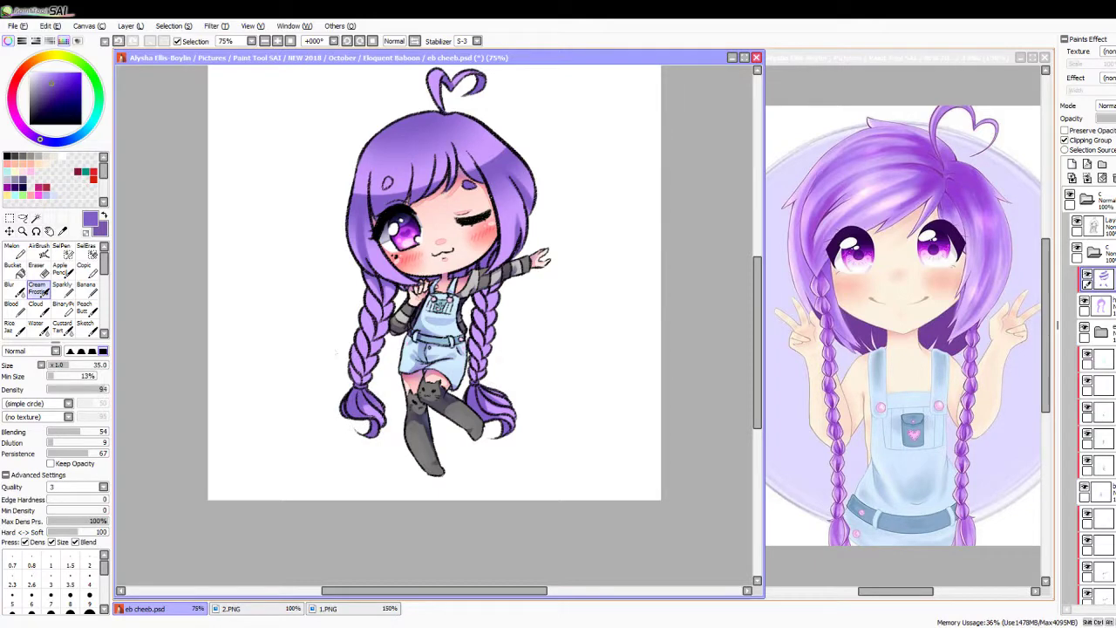
Step: Shade each segment of the braid beside the raised hand in purple with the Cream Frosting brush at size 14
key("ctrl+plus")
key("ctrl+plus")
key("ctrl+plus")
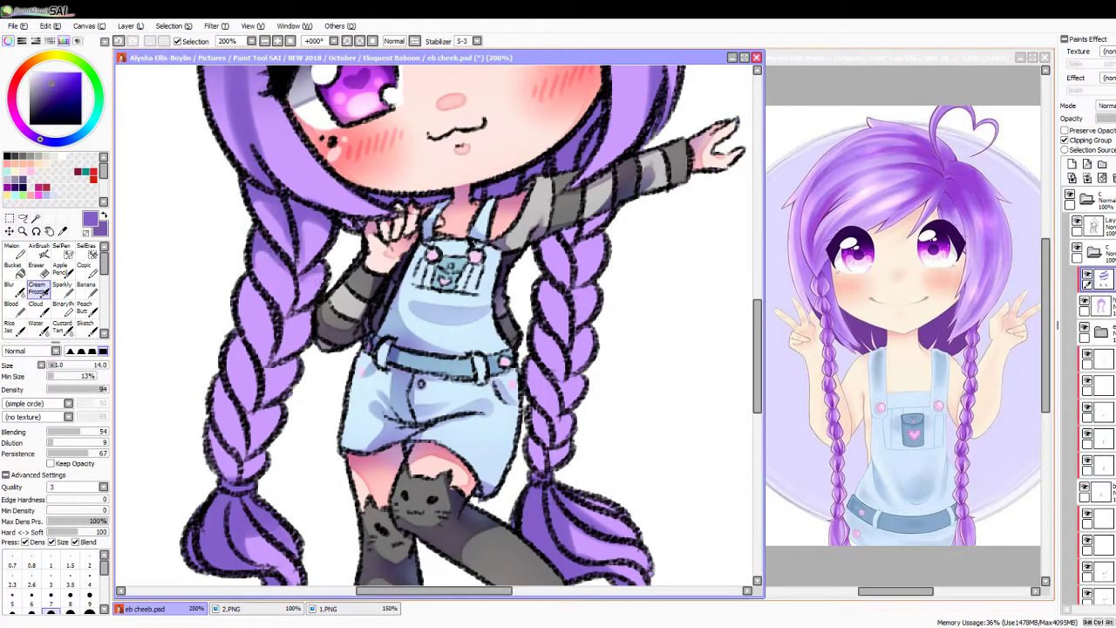
mouse_move(288, 226)
left_mouse_down()
mouse_move(270, 318)
mouse_move(286, 341)
mouse_move(276, 364)
mouse_move(248, 370)
left_mouse_up()
left_click_drag(248, 289, 230, 323)
mouse_move(264, 274)
left_mouse_down()
mouse_move(236, 321)
mouse_move(233, 358)
left_mouse_up()
mouse_move(253, 384)
left_mouse_down()
mouse_move(226, 410)
mouse_move(243, 414)
left_mouse_up()
left_click_drag(279, 363, 265, 403)
mouse_move(310, 350)
left_mouse_down()
mouse_move(274, 377)
mouse_move(255, 439)
left_mouse_up()
left_click_drag(270, 424, 213, 475)
left_click_drag(239, 460, 219, 480)
left_click_drag(244, 429, 220, 456)
left_click_drag(235, 392, 210, 424)
left_click_drag(225, 376, 211, 394)
Step: Check the drawing in a mirrored view, blur the shading on the side lock by the open eye, and restore the normal view
left_click(264, 41)
left_click(415, 41)
left_click(13, 288)
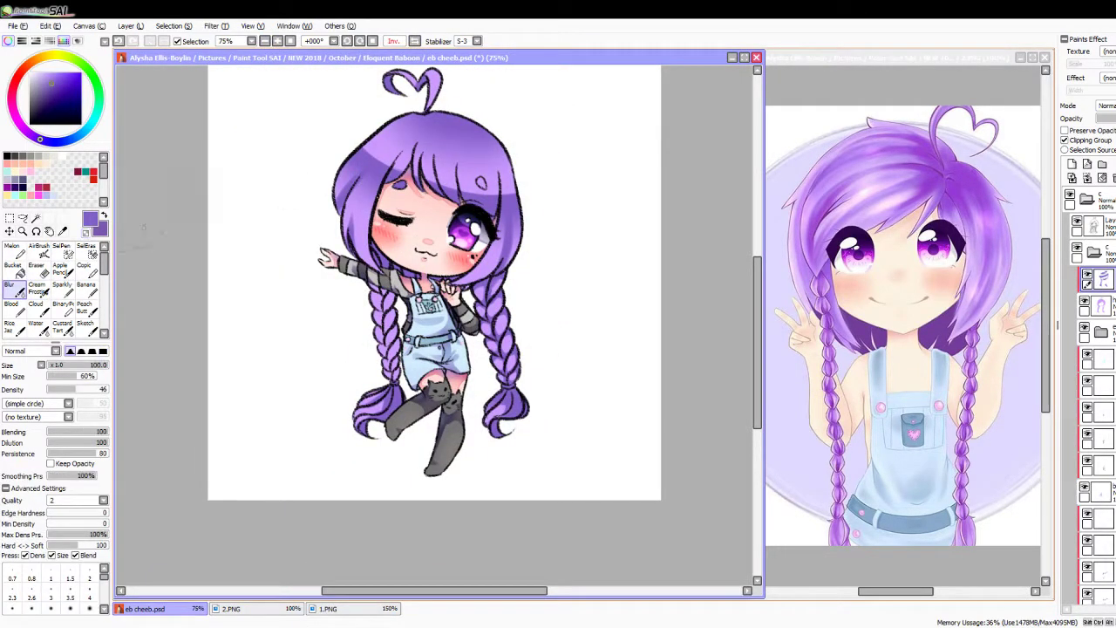
left_click_drag(510, 229, 511, 254)
left_click(37, 288)
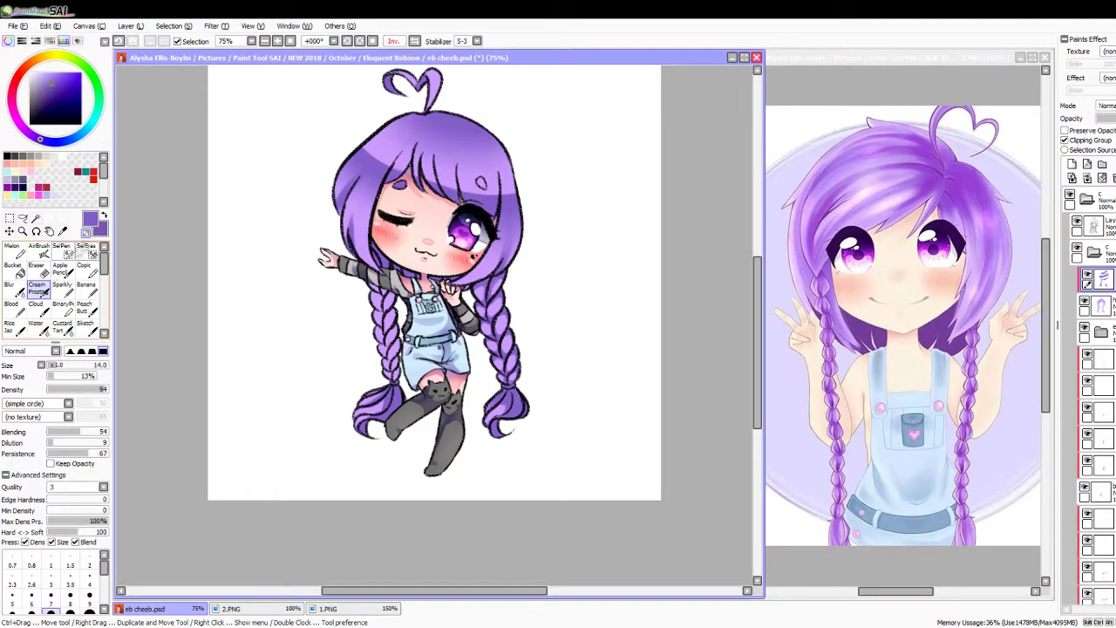
left_click(416, 41)
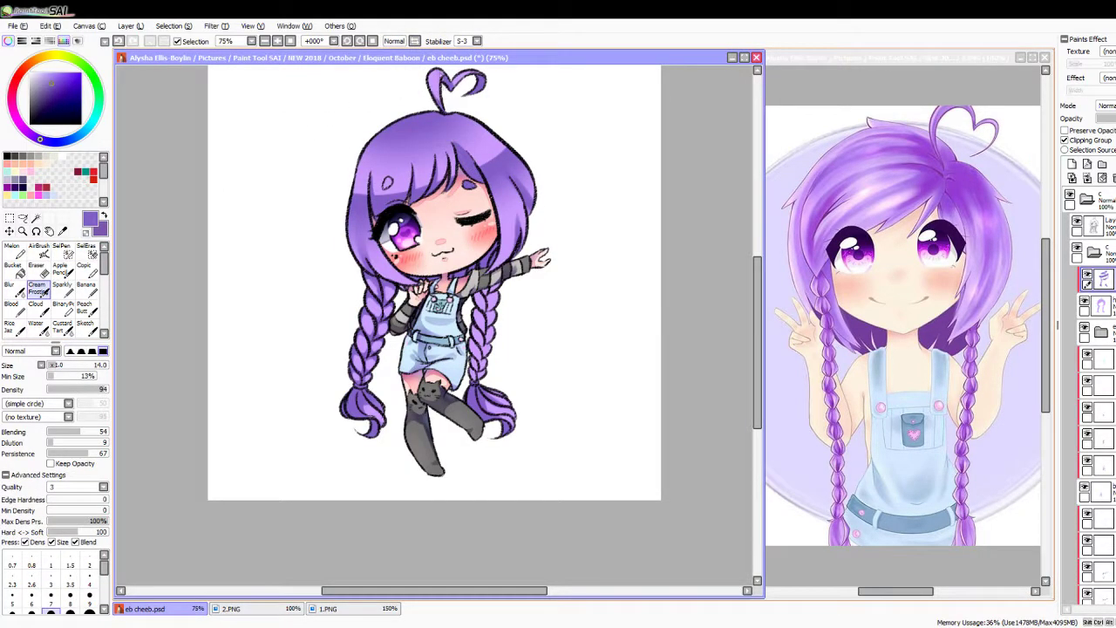
Step: Shade the segments of the braid under the outstretched arm and refine the shadows in the side hair with size 14 Cream Frosting
left_click(277, 41)
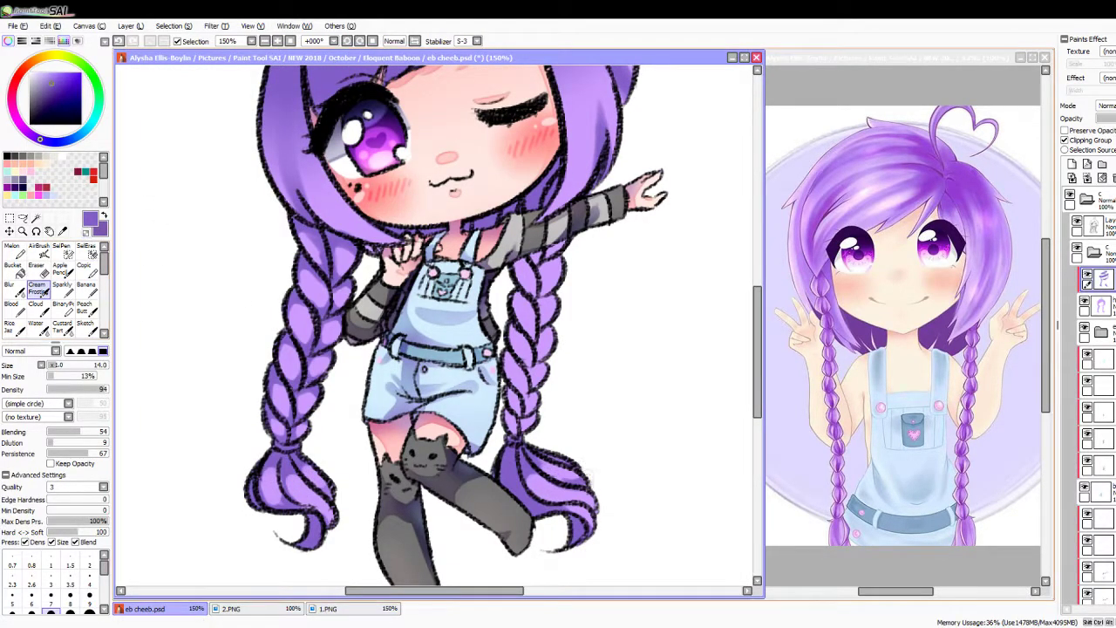
mouse_move(515, 432)
left_mouse_down()
mouse_move(523, 340)
mouse_move(549, 253)
mouse_move(537, 380)
left_mouse_up()
mouse_move(523, 262)
left_mouse_down()
mouse_move(548, 288)
mouse_move(523, 429)
left_mouse_up()
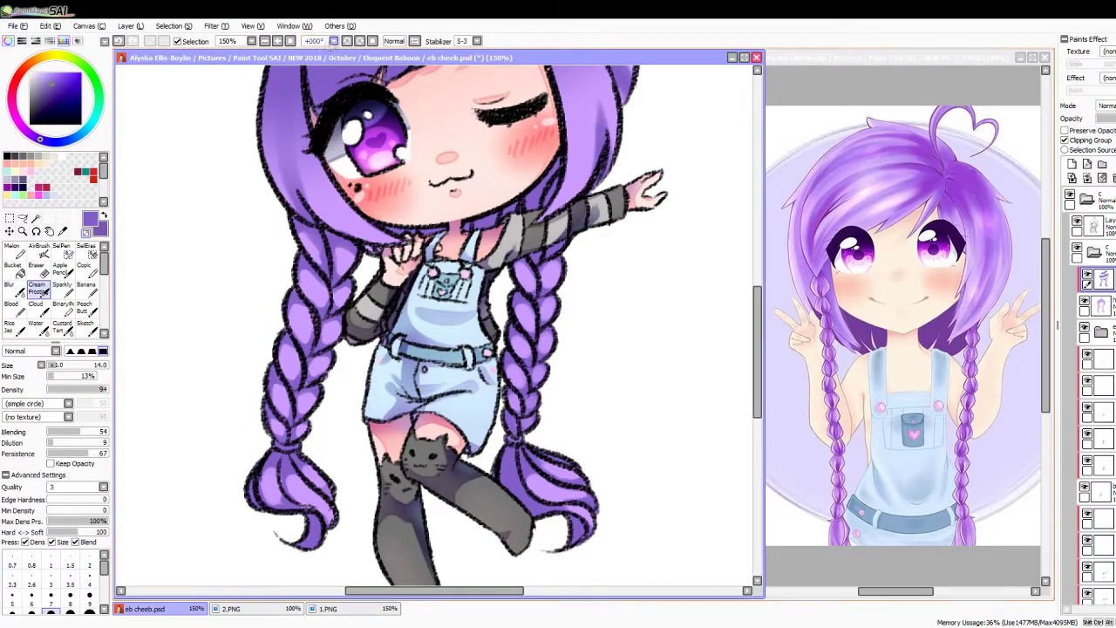
scroll(437, 323, "up", 3)
left_click_drag(296, 358, 285, 185)
left_click_drag(602, 222, 541, 140)
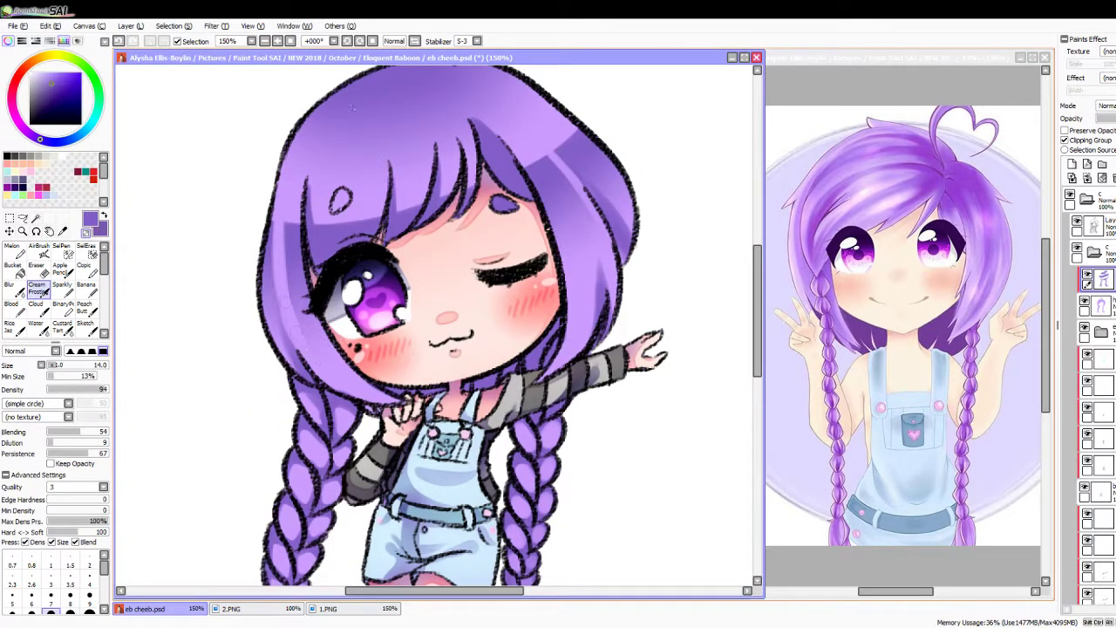
Step: Select the painted hair shadows, airbrush dark navy over them on a new clipping layer at size 76, and blur the result
key("ctrl+minus")
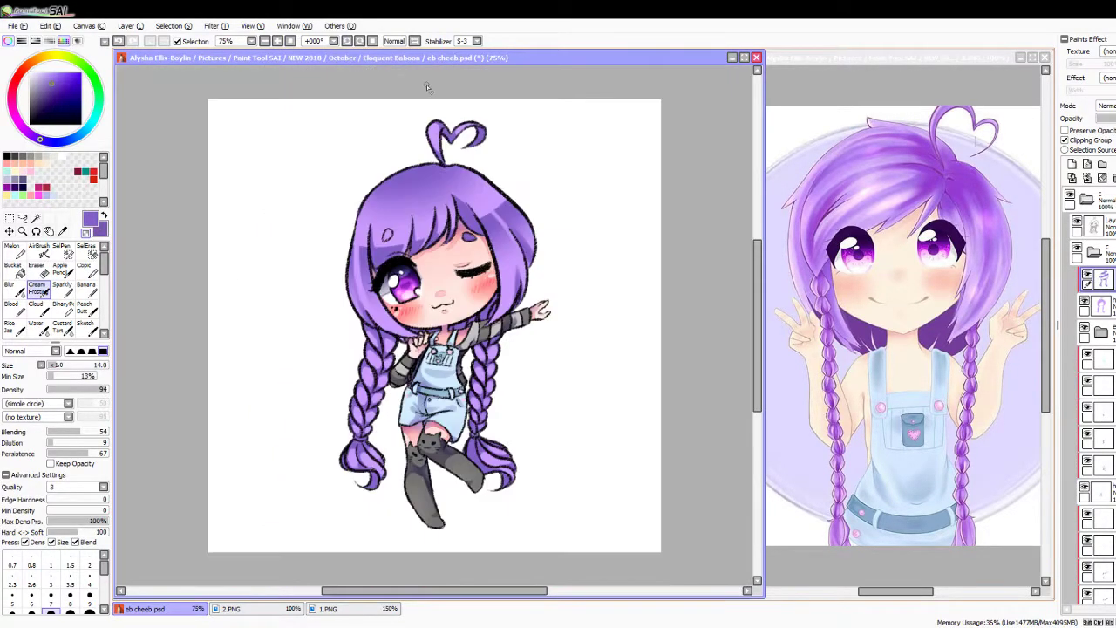
left_click_drag(410, 180, 462, 175)
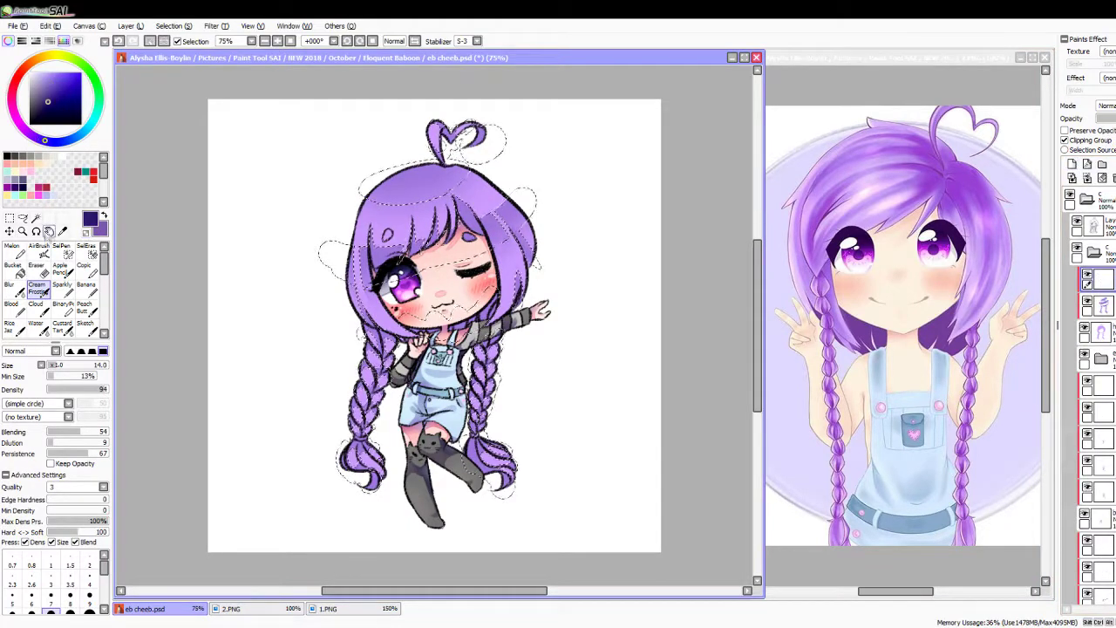
key("a")
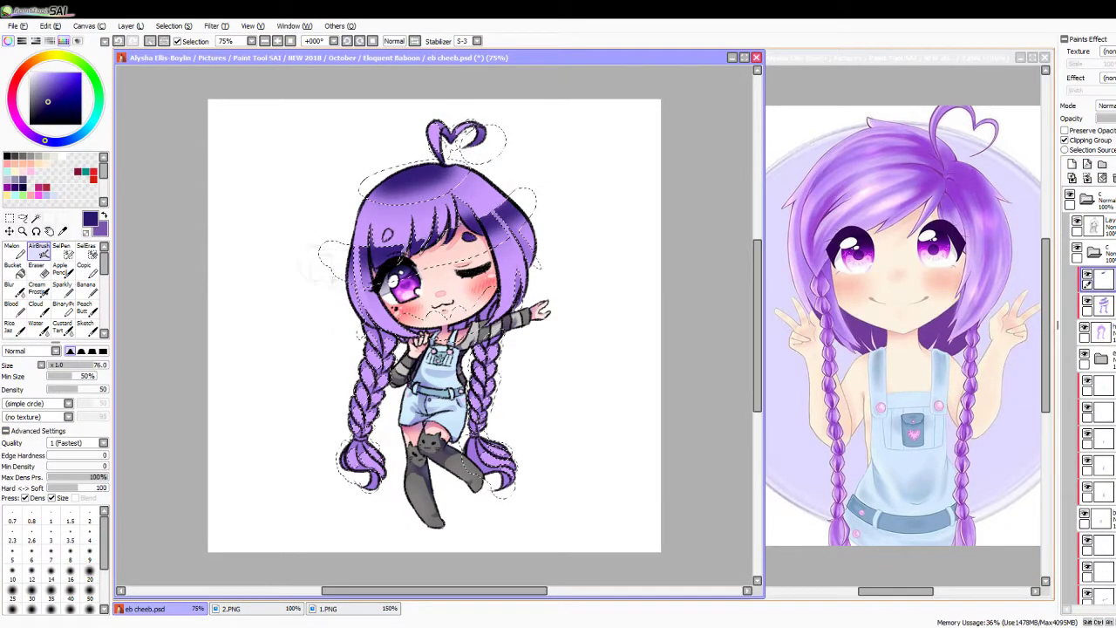
key("b")
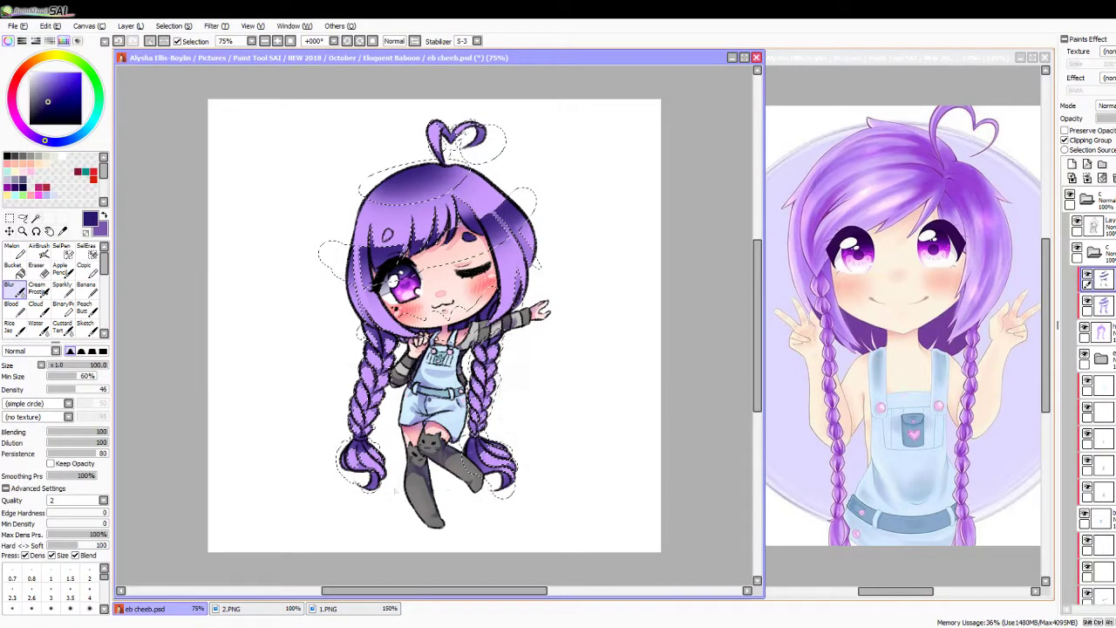
Step: Add another clipping layer, airbrush more dark navy into the selected shadows on the crown, side hair and braids, and blur it
key("a")
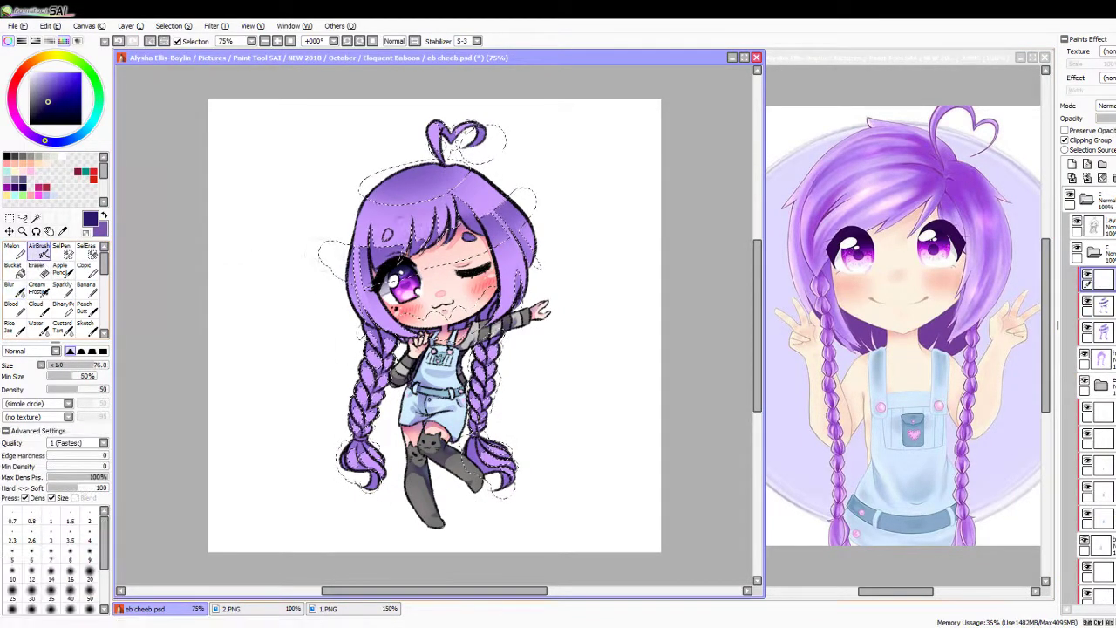
key("b")
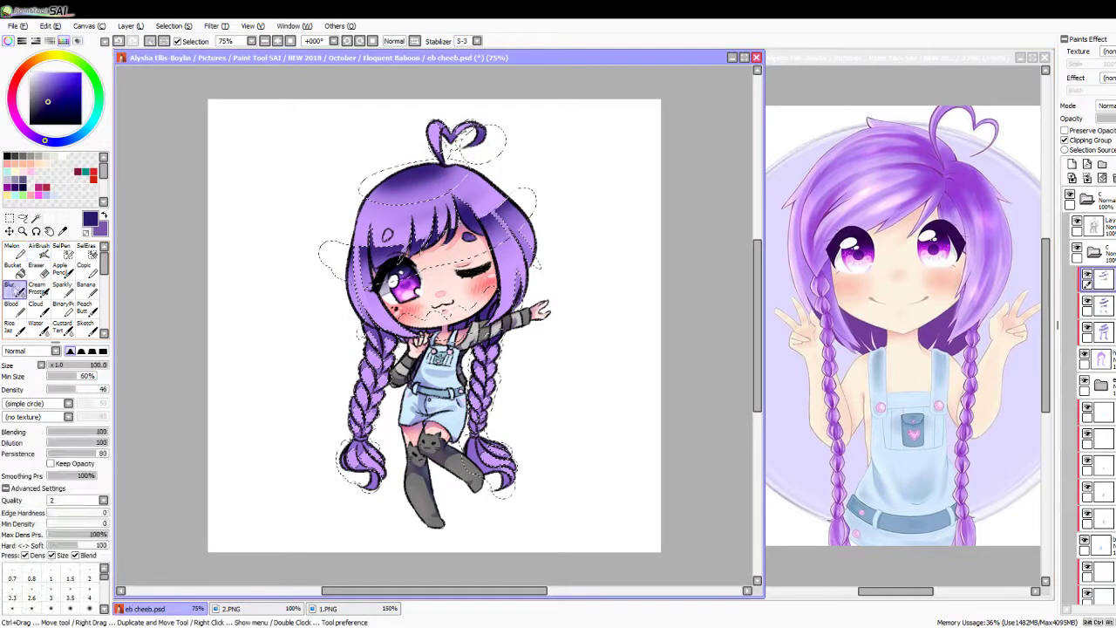
key("a")
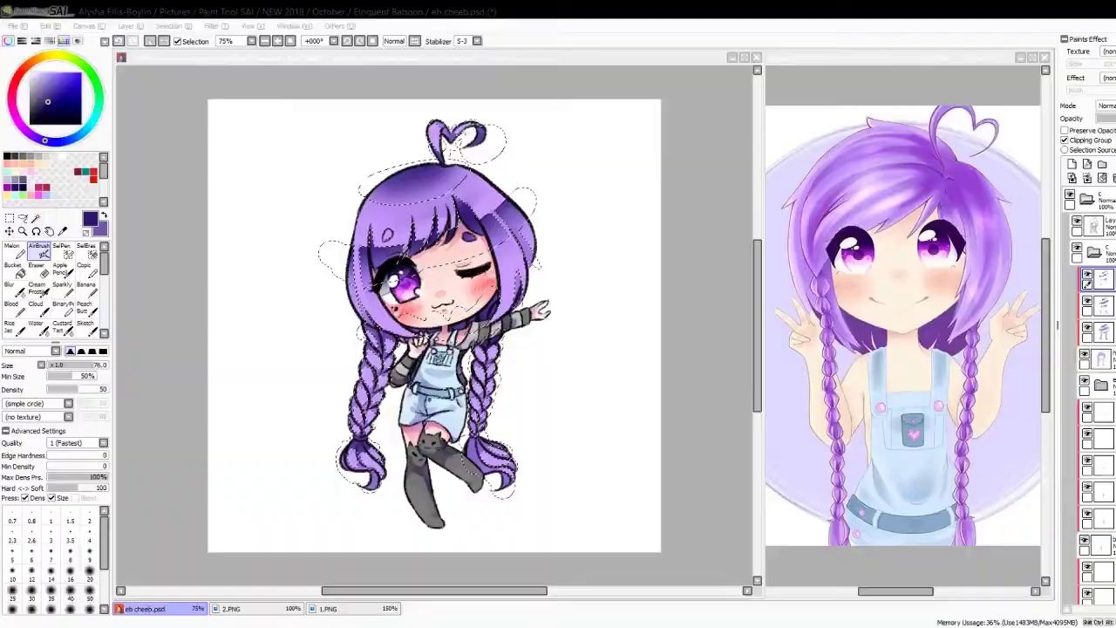
key("b")
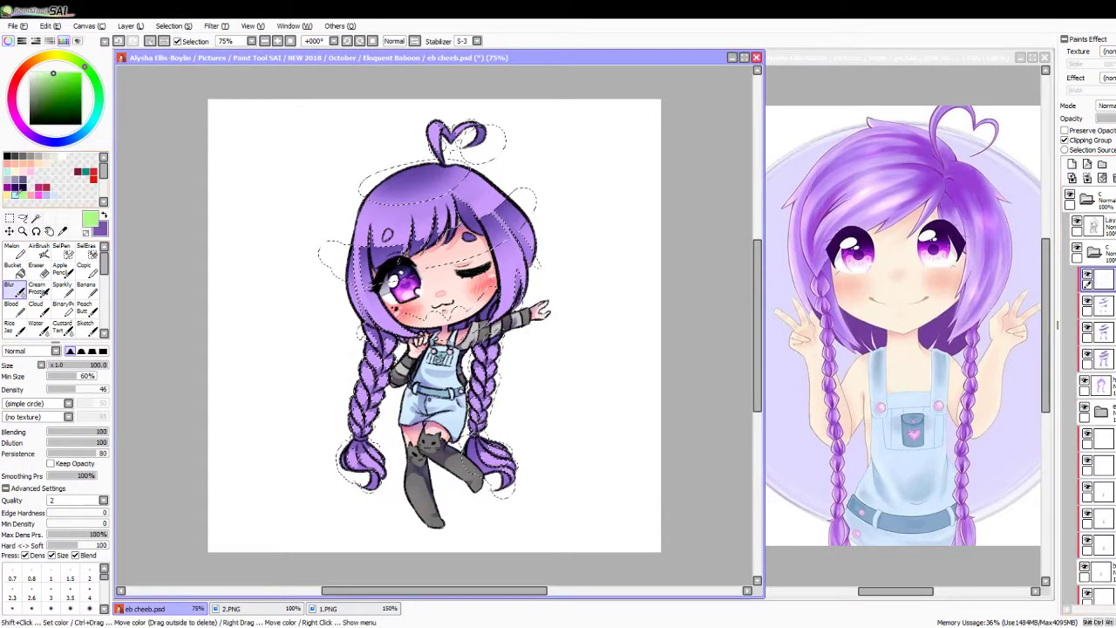
Step: Airbrush pale cyan over the selected shadows on the crown, heart curl and braid tails on a new layer, blur it and deselect
key("a")
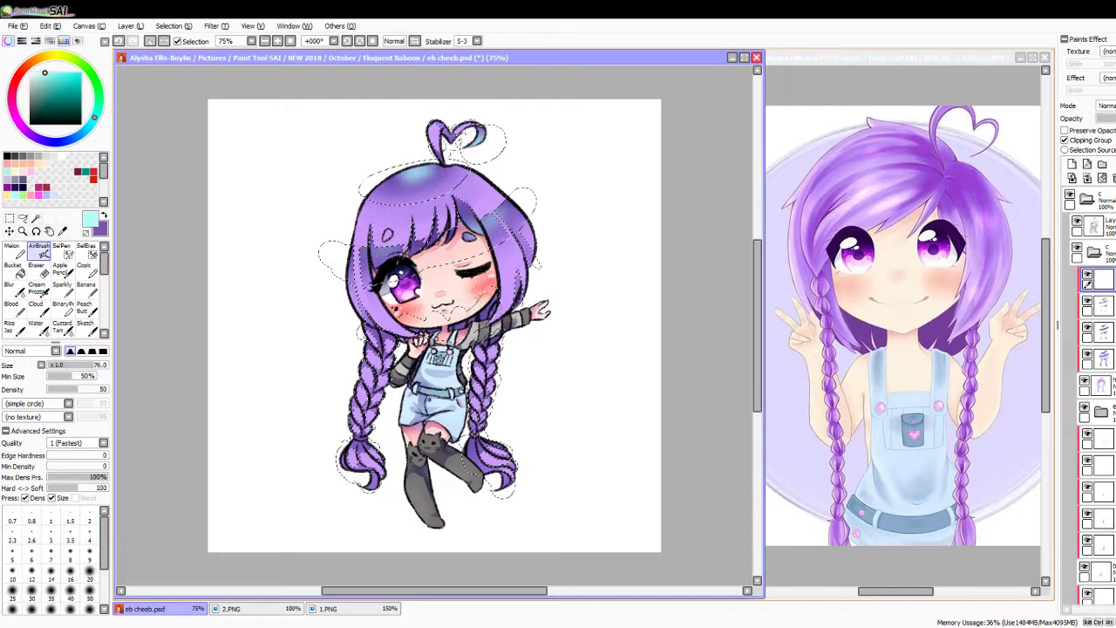
key("b")
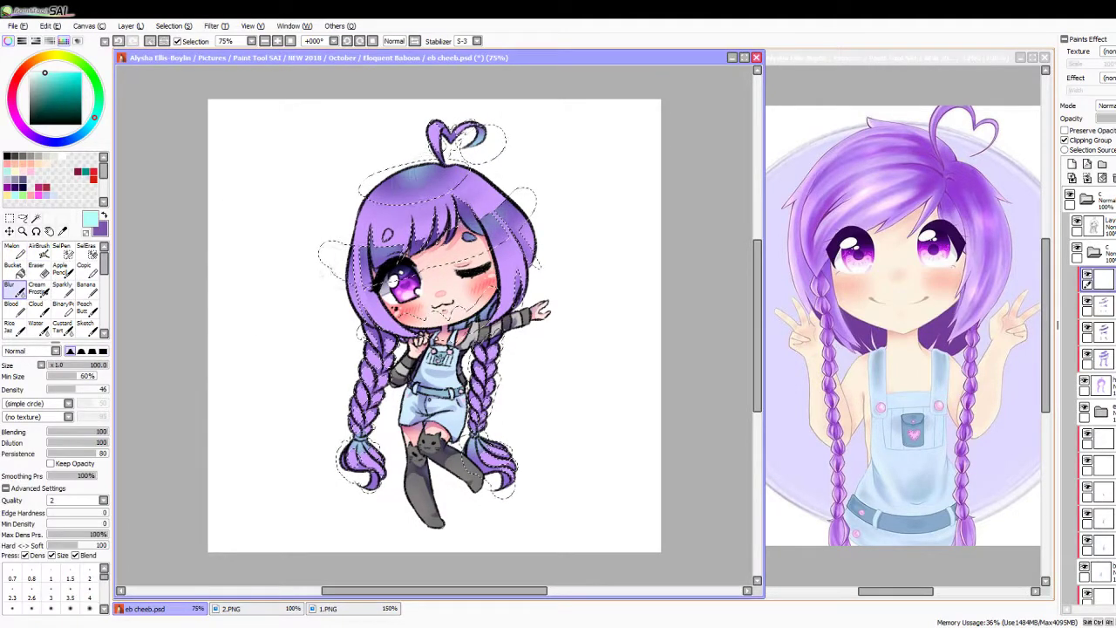
key("ctrl+d")
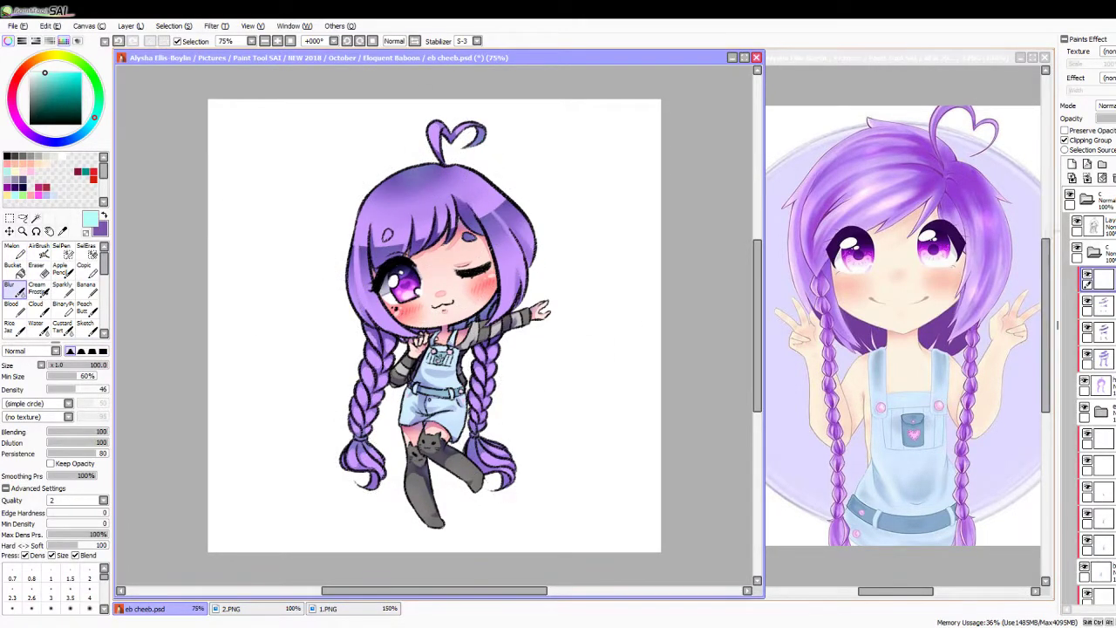
Step: On a new clipping layer, paint pale cyan highlights across the fringe, side hair and braid tails with size 24 Cream Frosting
key("c")
left_click(66, 367)
left_click(365, 223)
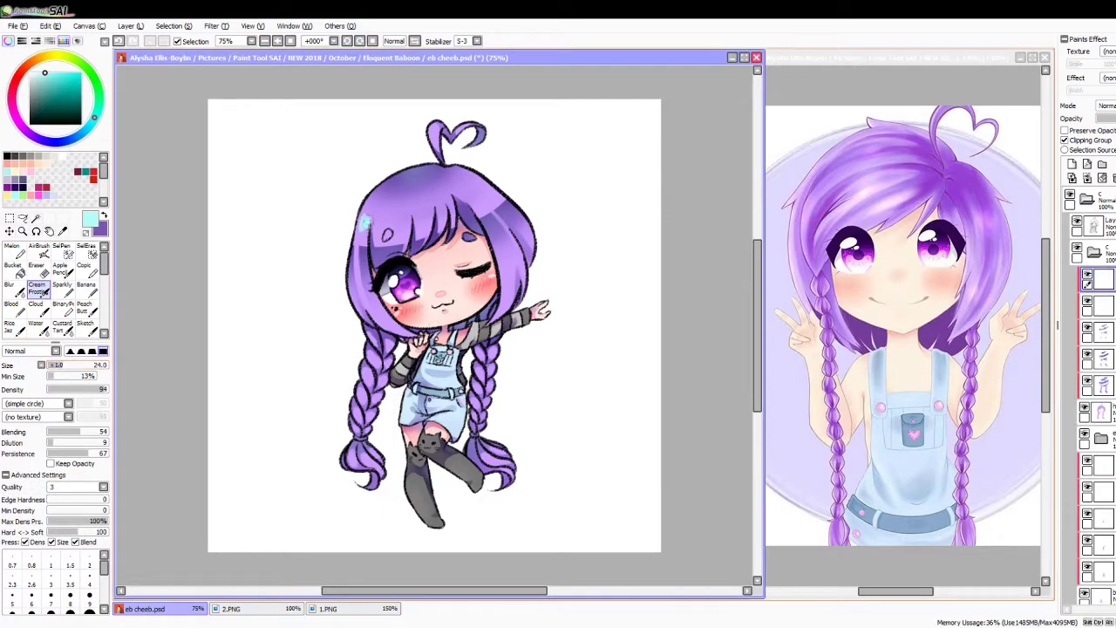
left_click_drag(467, 207, 496, 185)
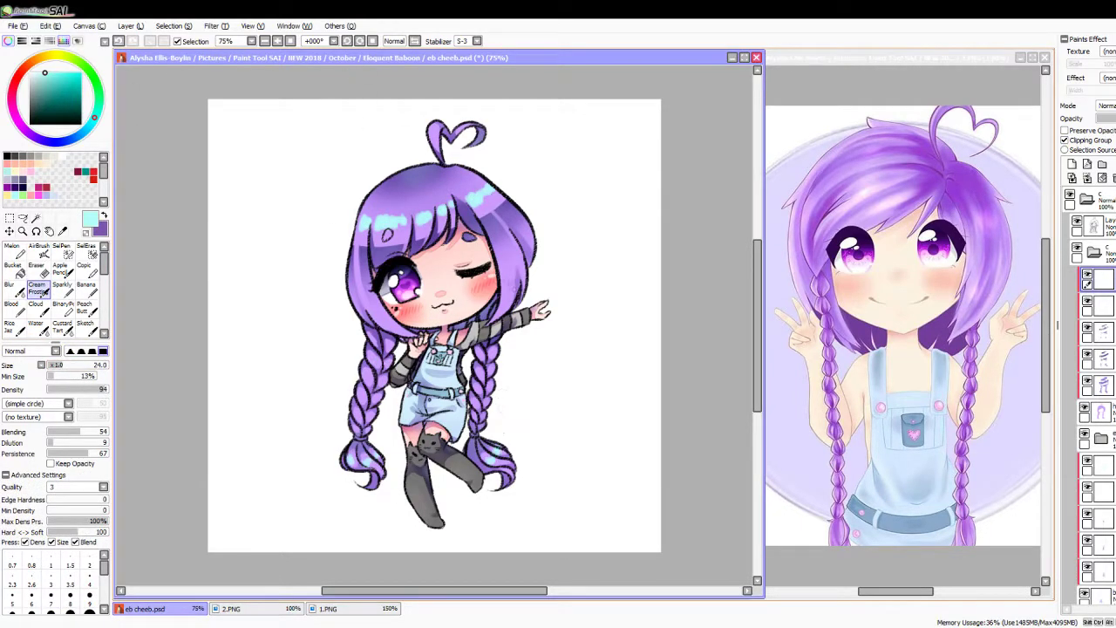
scroll(439, 323, "up", 2)
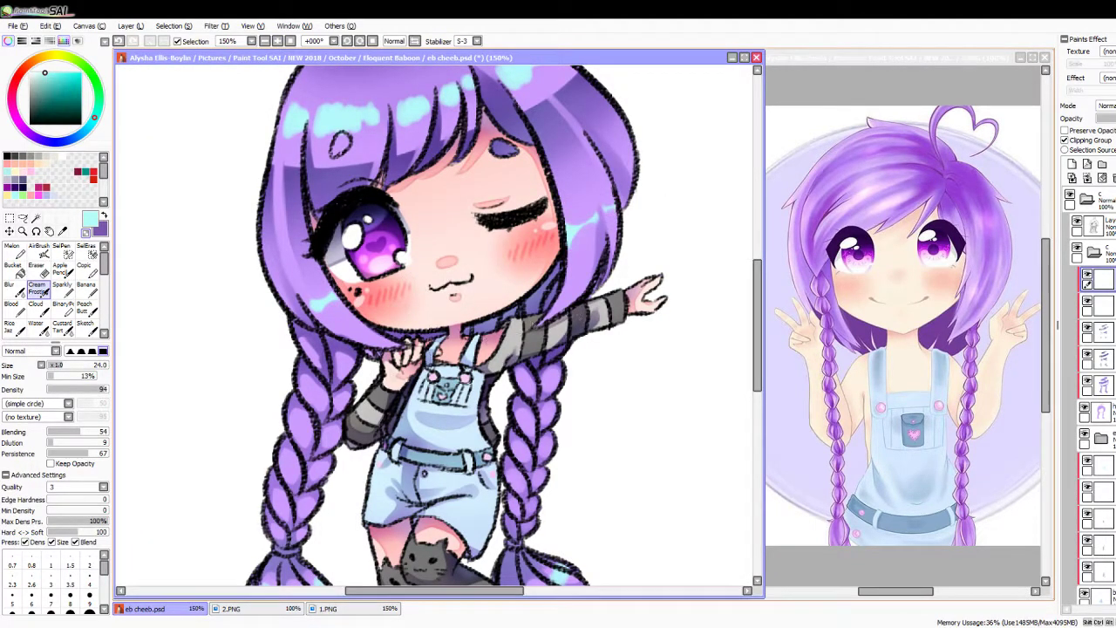
Step: Finish the pale cyan highlights across the fringe and upper side hair, and set the highlight layer to Overlay
scroll(558, 401, "down", 5)
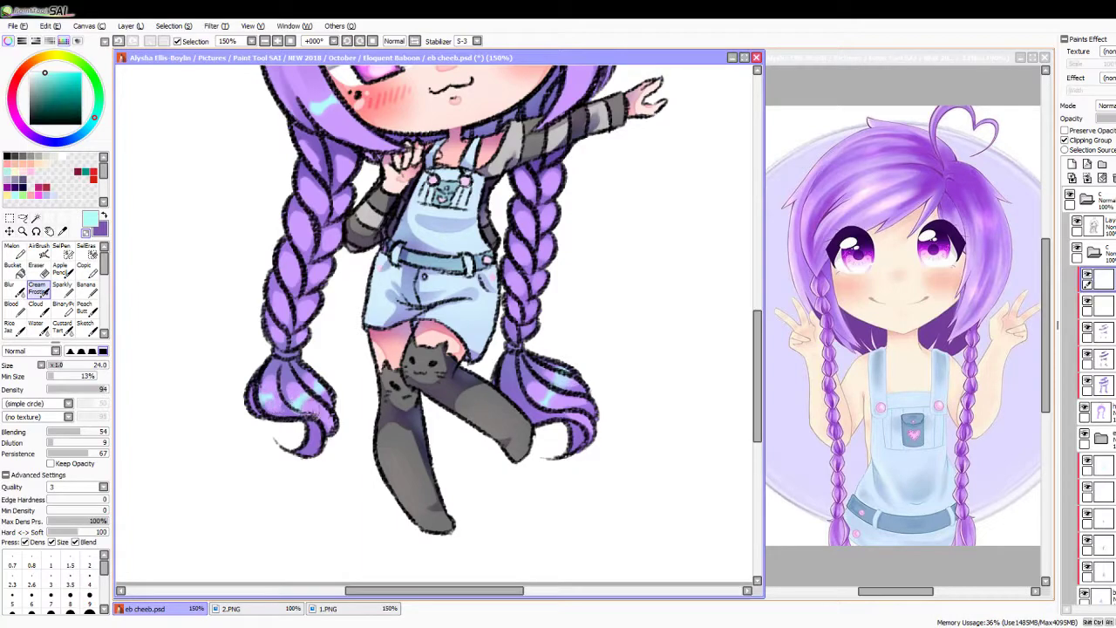
scroll(728, 333, "up", 6)
mouse_move(407, 159)
left_mouse_down()
mouse_move(446, 133)
mouse_move(475, 152)
mouse_move(544, 117)
mouse_move(562, 155)
mouse_move(535, 148)
mouse_move(527, 97)
left_mouse_up()
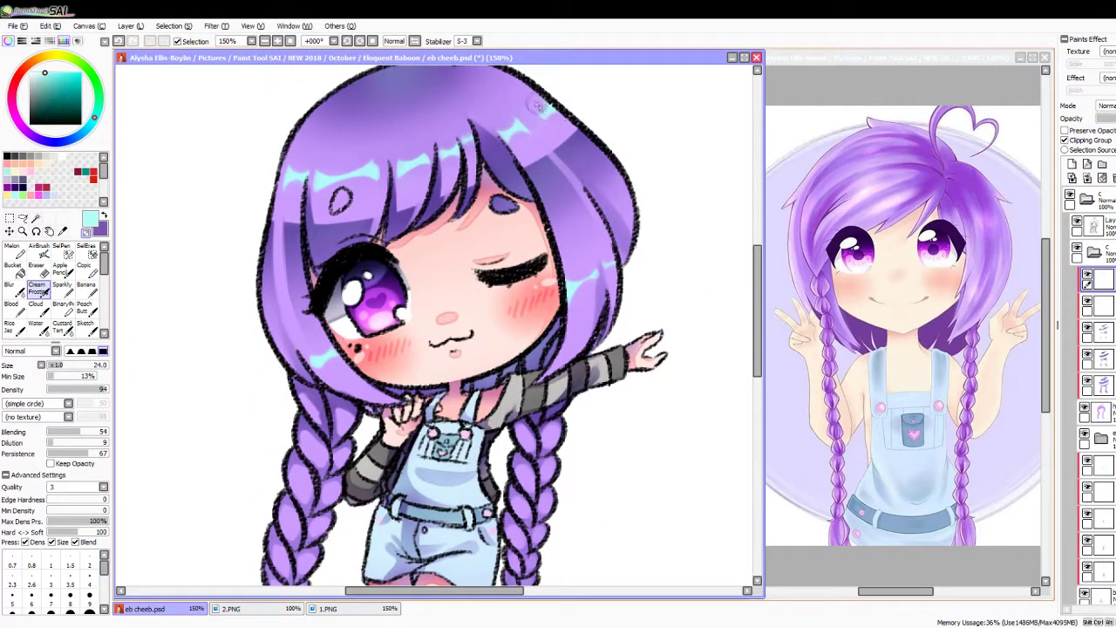
key("ctrl+minus")
key("ctrl+minus")
key("ctrl+minus")
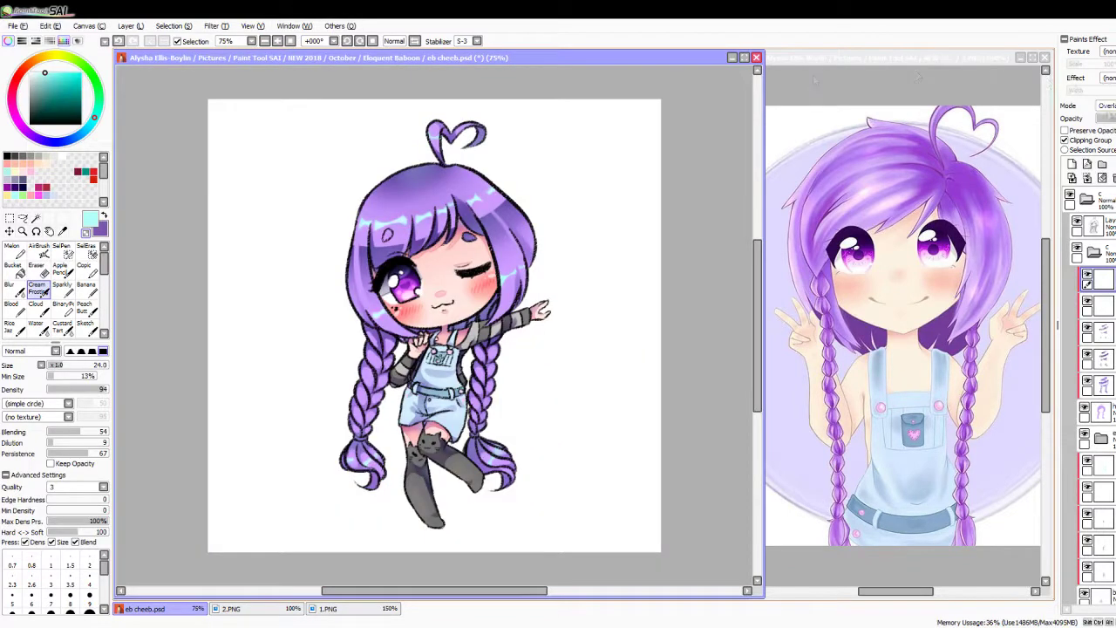
left_click_drag(431, 215, 359, 229)
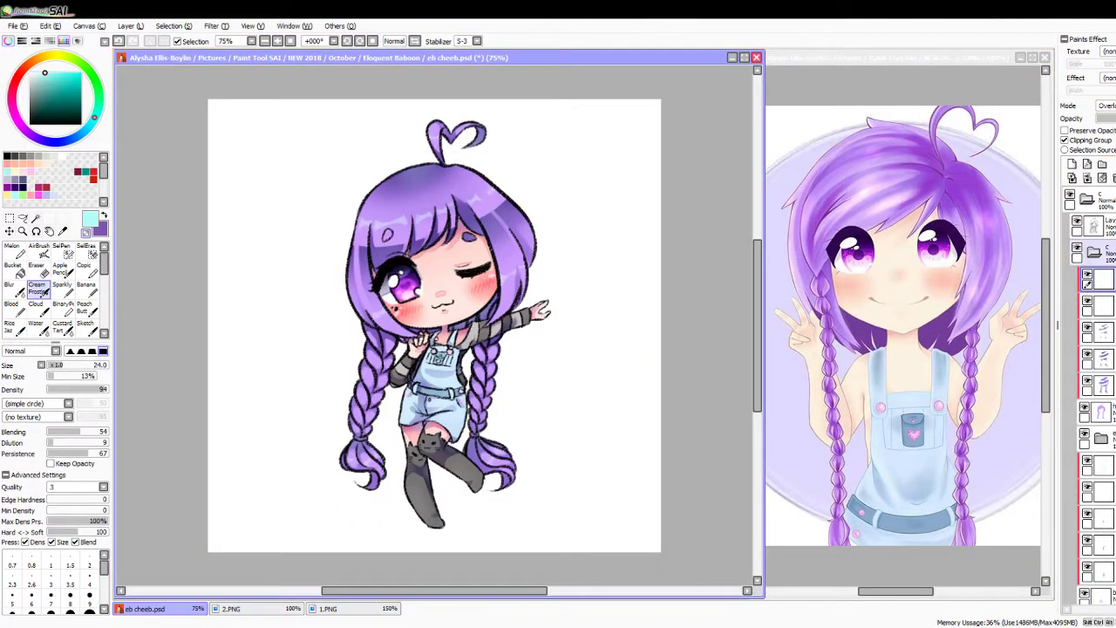
Step: Fill a new clipping layer above the line art with dark purple to recolour the lines
left_click(1098, 225)
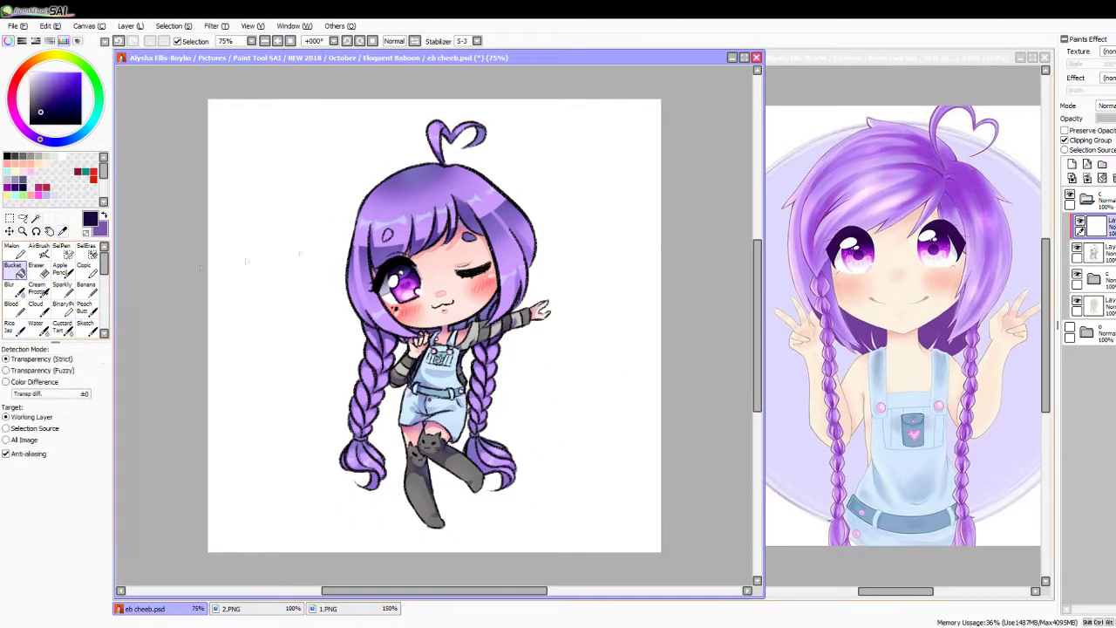
left_click(461, 224)
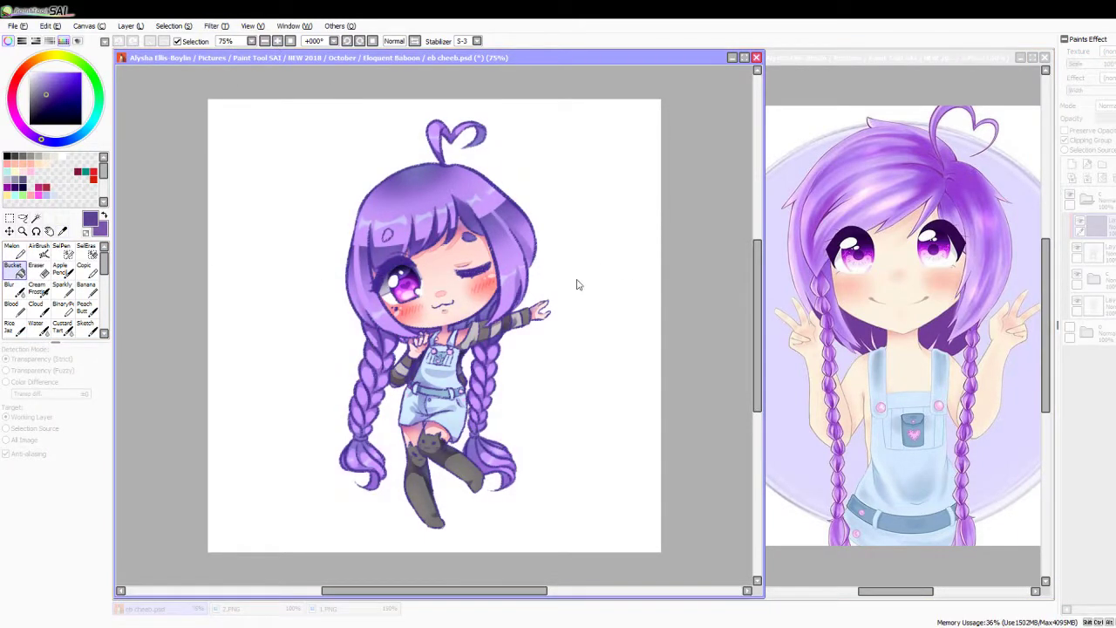
left_click(600, 255)
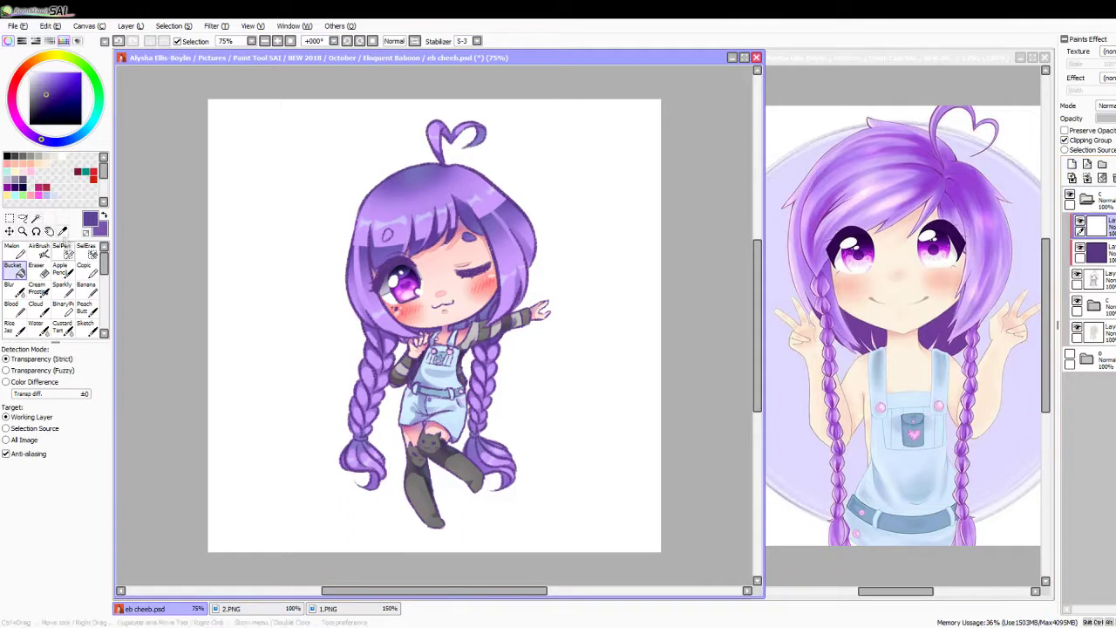
Step: On another clipping layer, airbrush the line art navy in dark areas, blue over the overalls and salmon around the skin
left_click(600, 255, "alt")
key("alt")
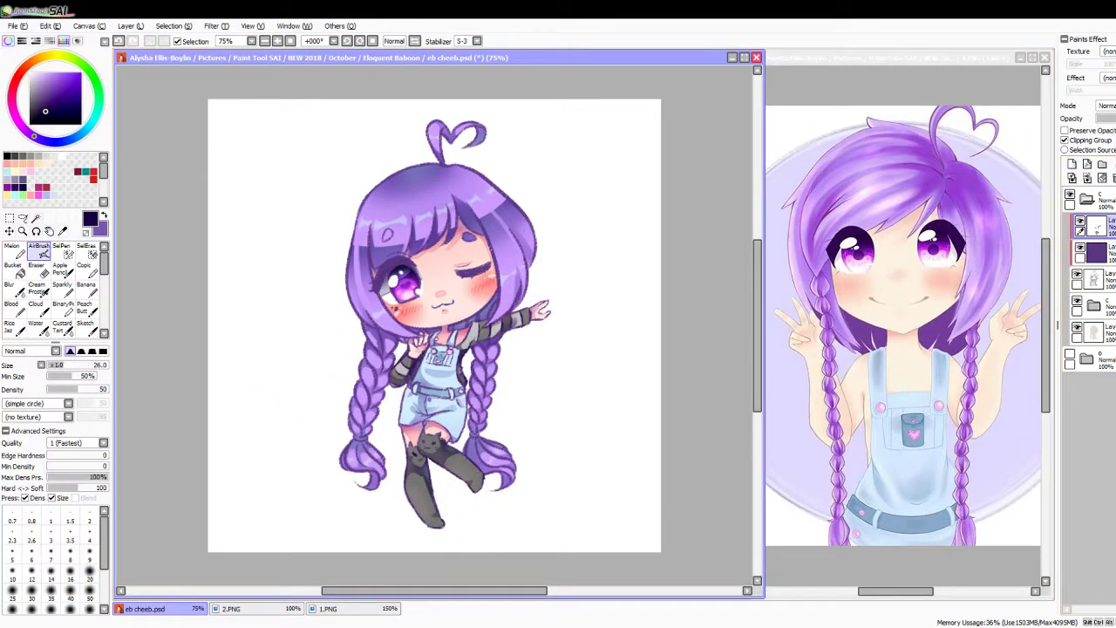
key("alt")
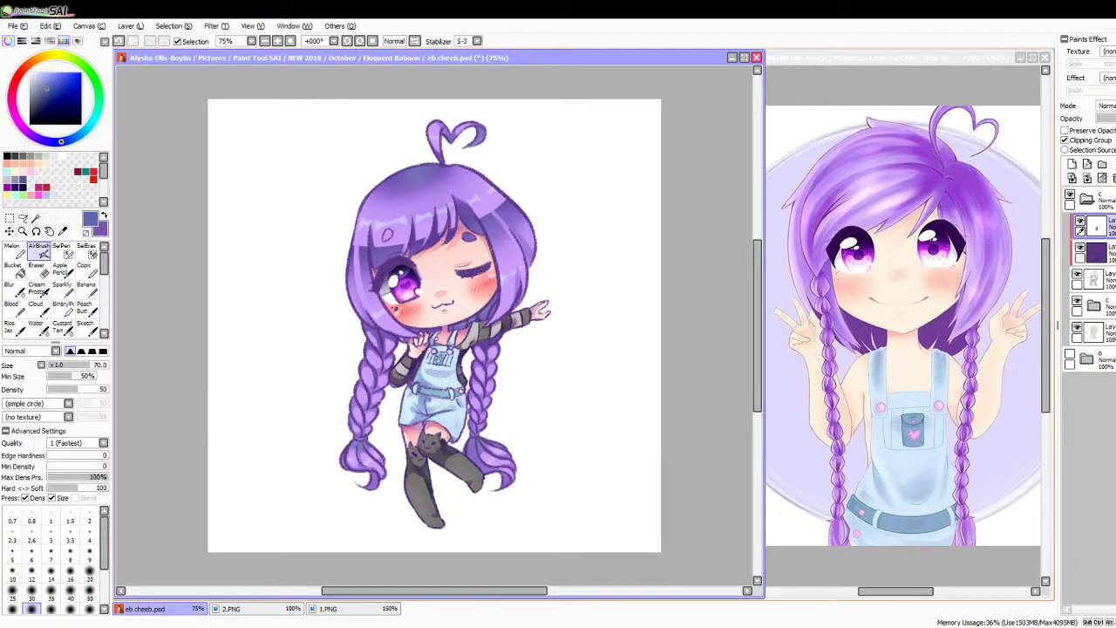
key("alt")
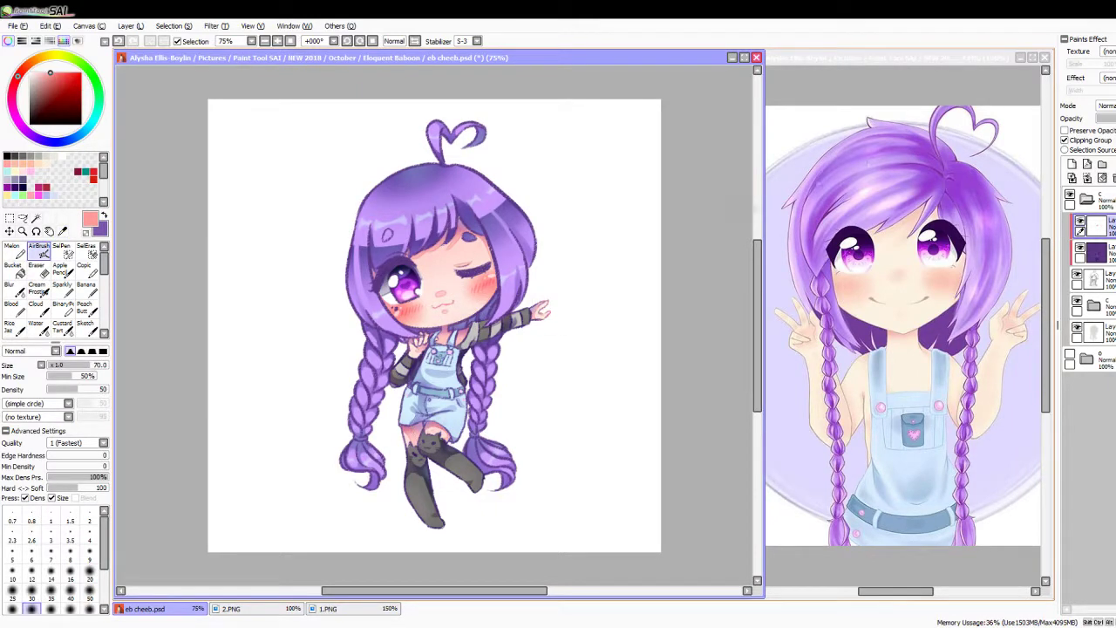
Step: Repaint the lash lines of the open and winking eyes in black with the Banana brush
scroll(434, 331, "up", 1)
key("alt")
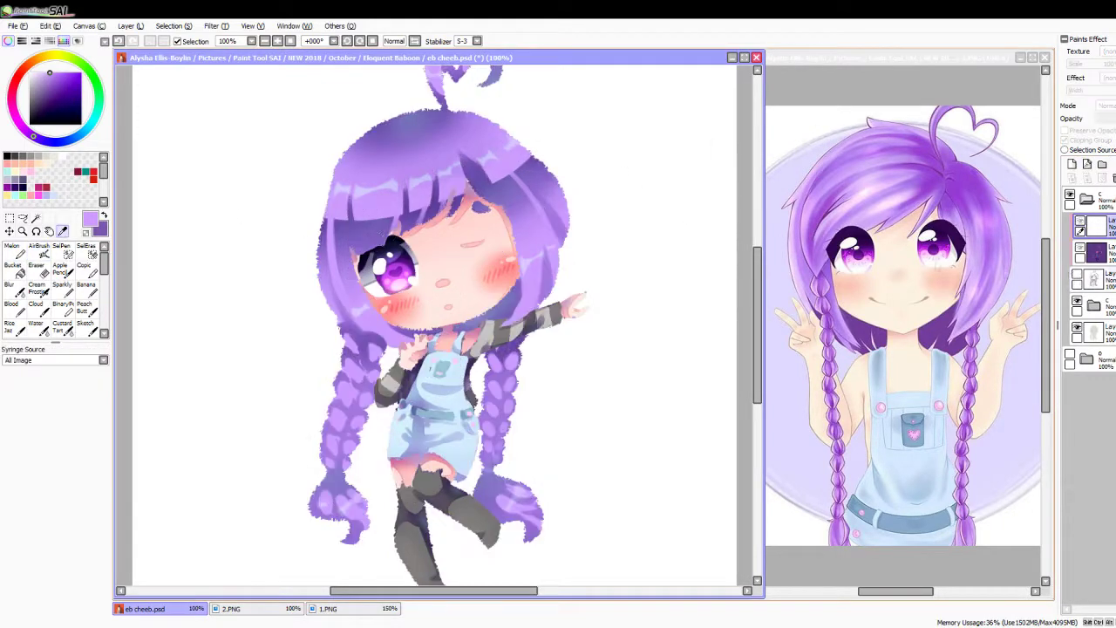
left_click(6, 157)
left_click(86, 284)
mouse_move(350, 273)
left_mouse_down()
mouse_move(412, 233)
mouse_move(506, 248)
left_mouse_up()
left_click(38, 253)
left_click(47, 105)
left_click(85, 284)
left_click(58, 89)
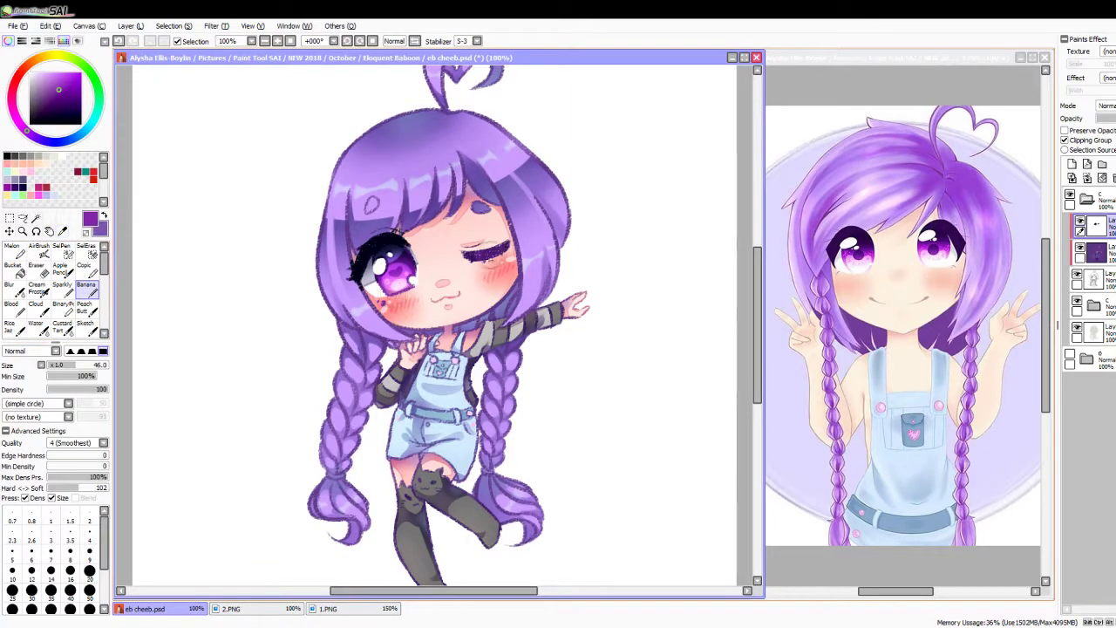
Step: Airbrush pink into the winking eye's lash line, blur the lash colours and check the drawing in a mirrored view
key("ctrl+z")
left_click(38, 253)
left_click(55, 73)
left_click_drag(462, 279, 490, 262)
left_click(12, 288)
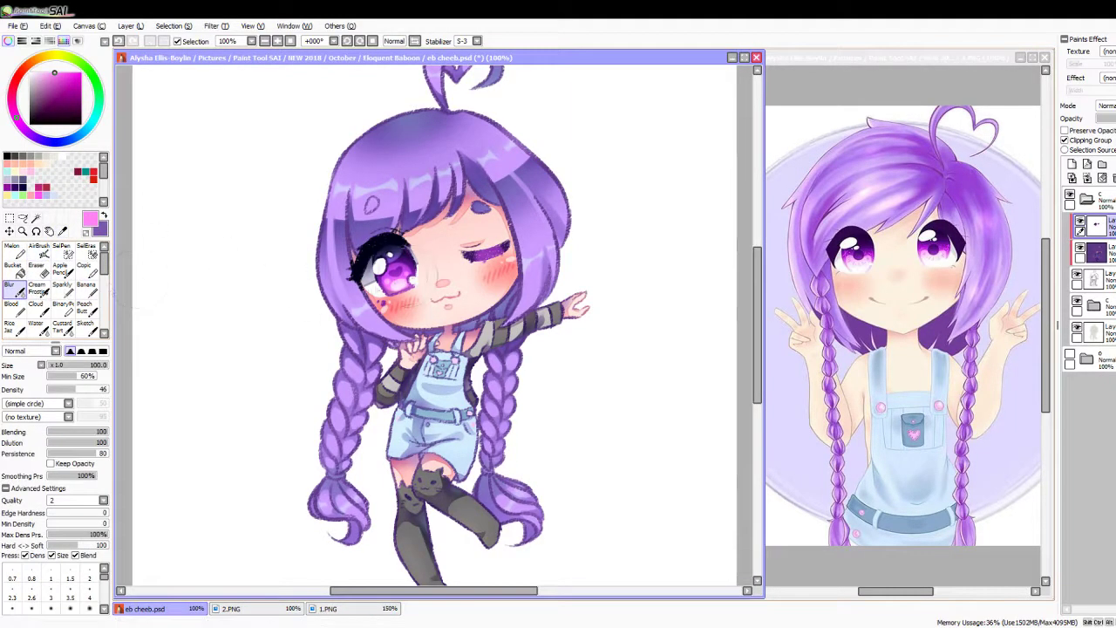
left_click_drag(358, 279, 405, 231)
mouse_move(489, 223)
left_mouse_down()
mouse_move(480, 257)
mouse_move(508, 246)
left_mouse_up()
left_click(291, 41)
left_click(291, 41)
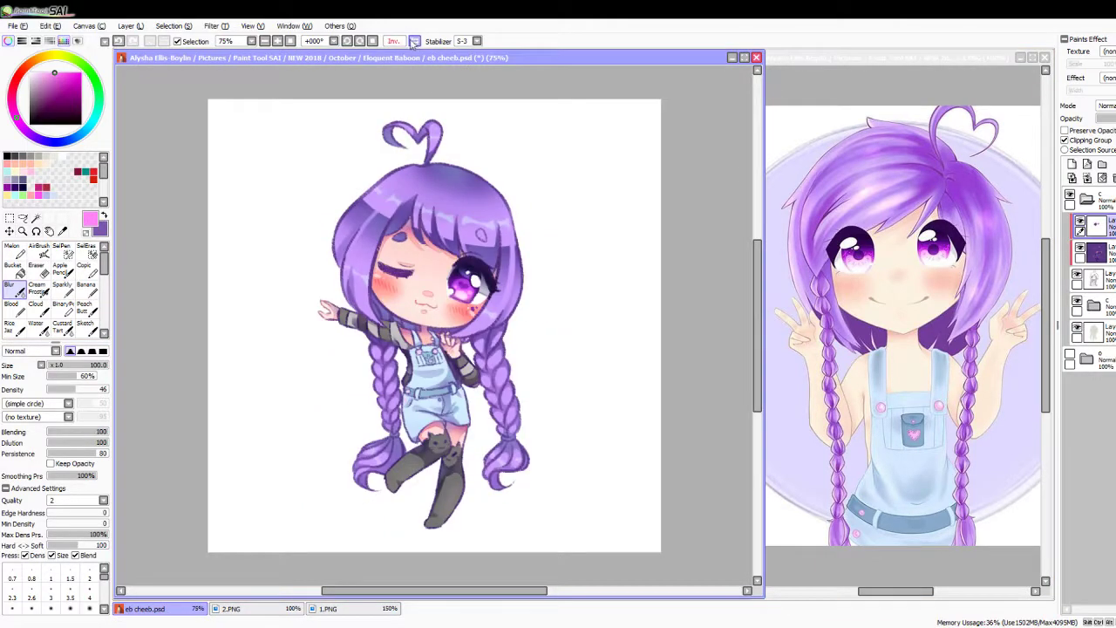
Step: On a new clipping layer above the colour folder, stamp white STARS2 sparkles over the character, set to Overlay at 36% opacity
left_click(1086, 201)
key("h")
left_click(30, 73)
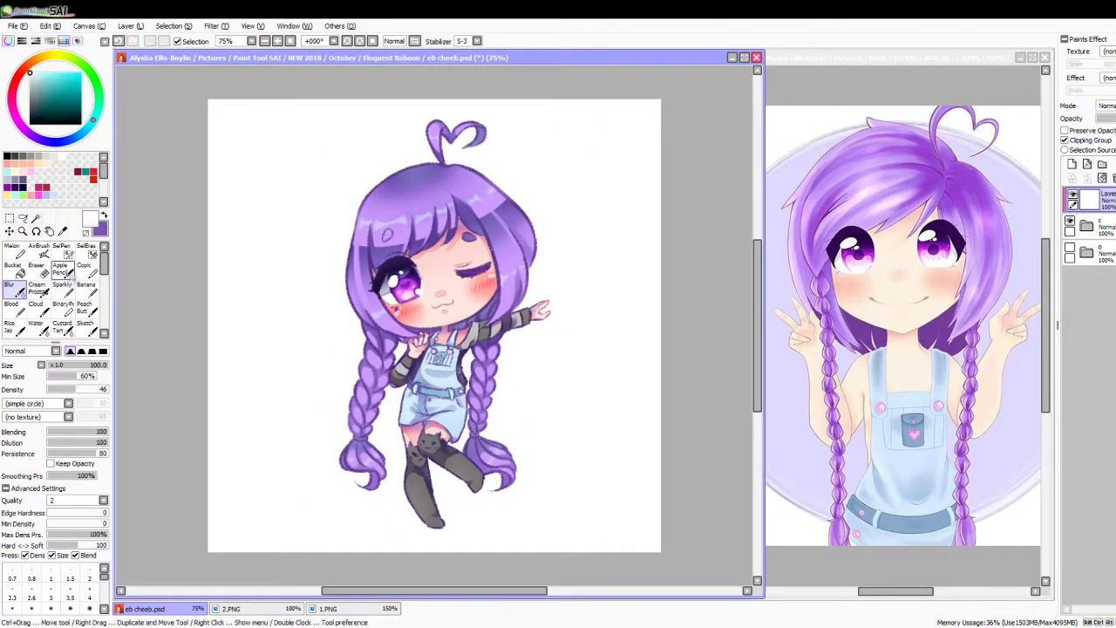
left_click(62, 288)
left_click_drag(414, 185, 462, 173)
mouse_move(518, 139)
left_mouse_down()
mouse_move(358, 366)
mouse_move(436, 514)
left_mouse_up()
key("ctrl+z")
key("ctrl+z")
left_click(79, 389)
left_click(1103, 177)
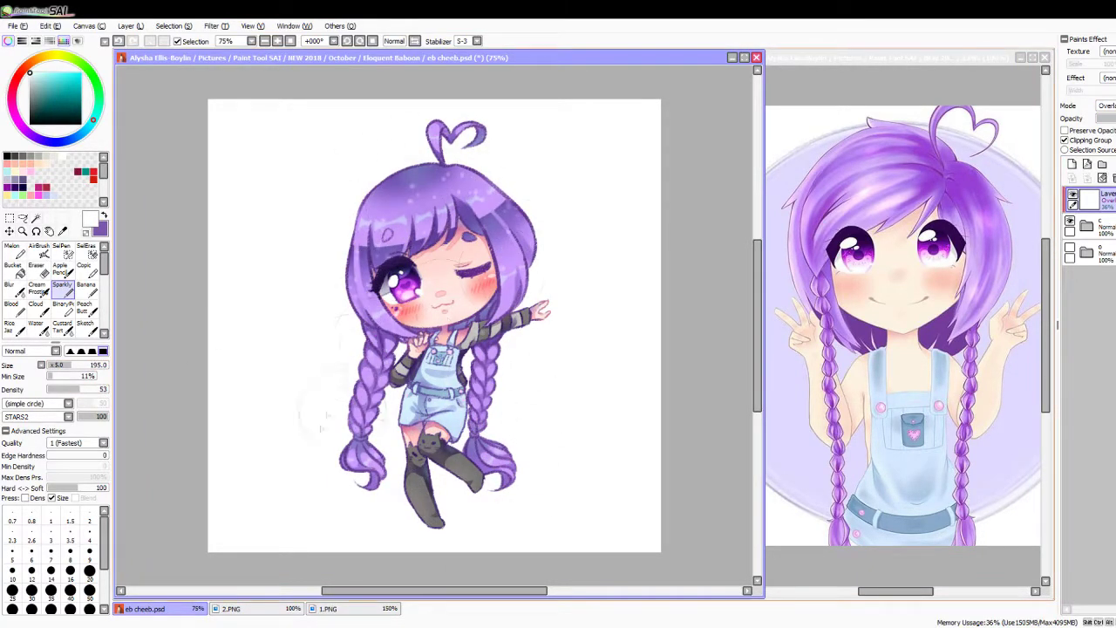
Step: Stamp white sparkles with the shiny texture over the character on another clipping layer, set to Overlay at 31% opacity
key("ctrl+shift+n")
left_click(68, 416)
mouse_move(511, 142)
left_mouse_down()
mouse_move(414, 236)
mouse_move(414, 462)
left_mouse_up()
Step: On a new Overlay clipping layer, airbrush yellow over the face, sleeves and socks and periwinkle over the braids at size 85
key("ctrl+shift+n")
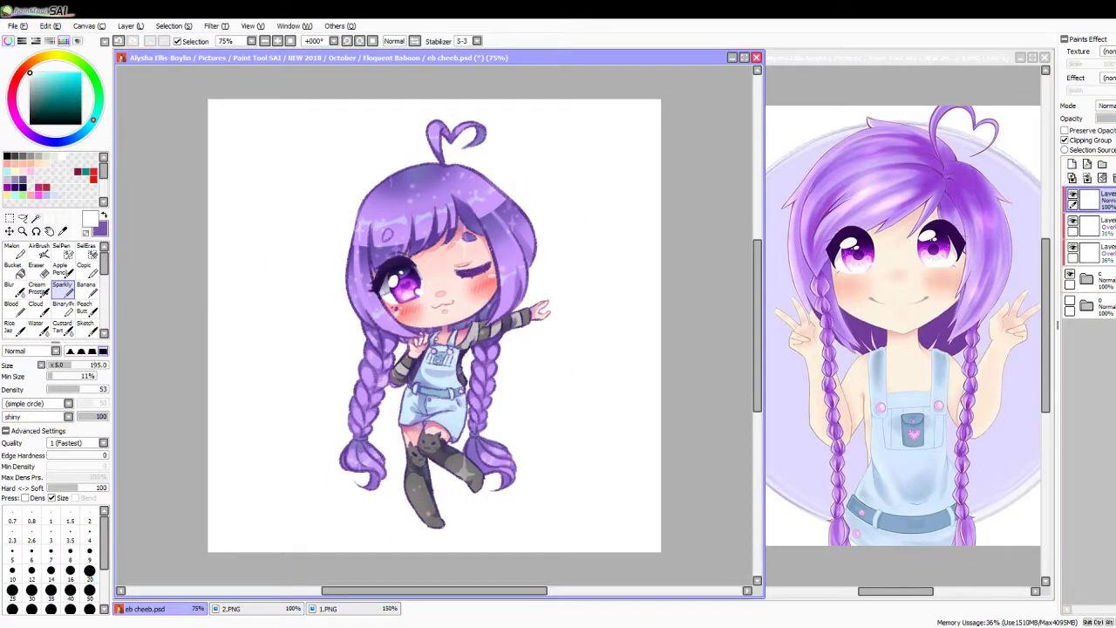
left_click(38, 248)
left_click_drag(59, 367, 77, 366)
mouse_move(401, 236)
left_mouse_down()
mouse_move(488, 297)
mouse_move(418, 331)
mouse_move(436, 454)
left_mouse_up()
left_click(61, 87)
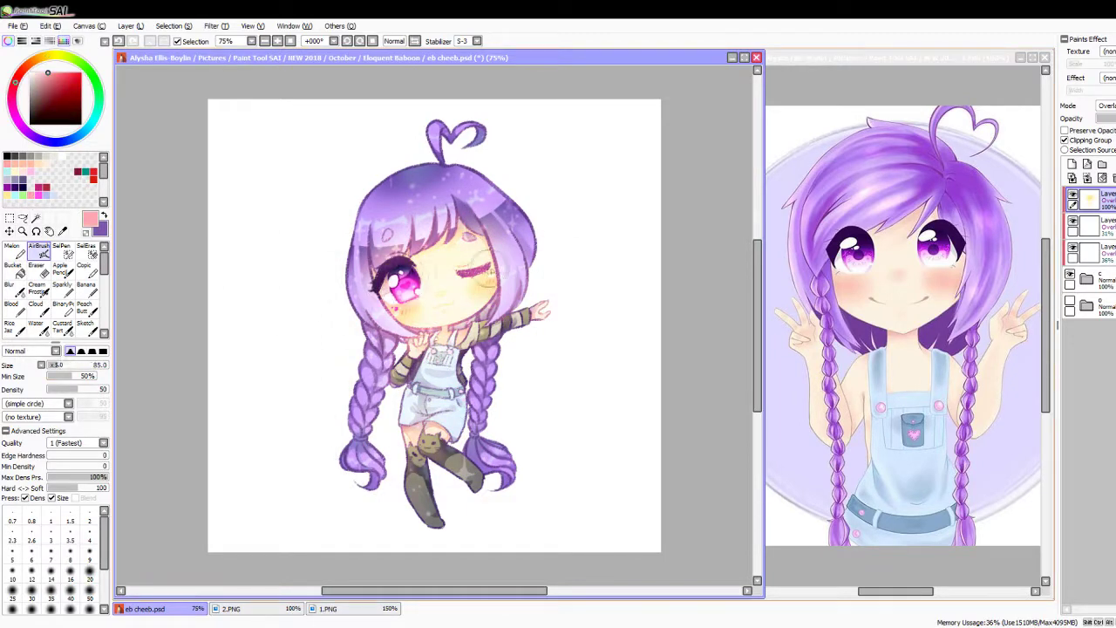
mouse_move(479, 367)
left_mouse_down()
mouse_move(493, 471)
mouse_move(506, 218)
mouse_move(392, 236)
mouse_move(362, 489)
left_mouse_up()
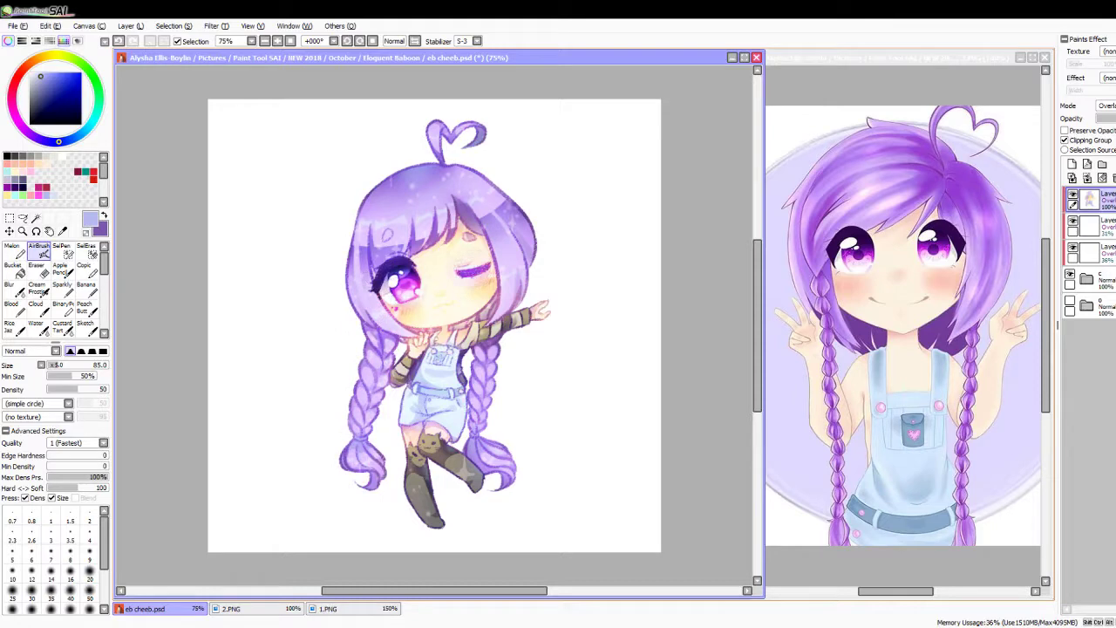
left_click_drag(375, 357, 410, 391)
left_click_drag(405, 449, 488, 492)
left_click_drag(471, 305, 541, 371)
Step: Airbrush magenta over the braids, braid tails and socks, and add pale cyan to the socks
left_click(24, 186)
left_click(37, 186)
left_click_drag(397, 366, 462, 476)
left_click_drag(480, 349, 497, 462)
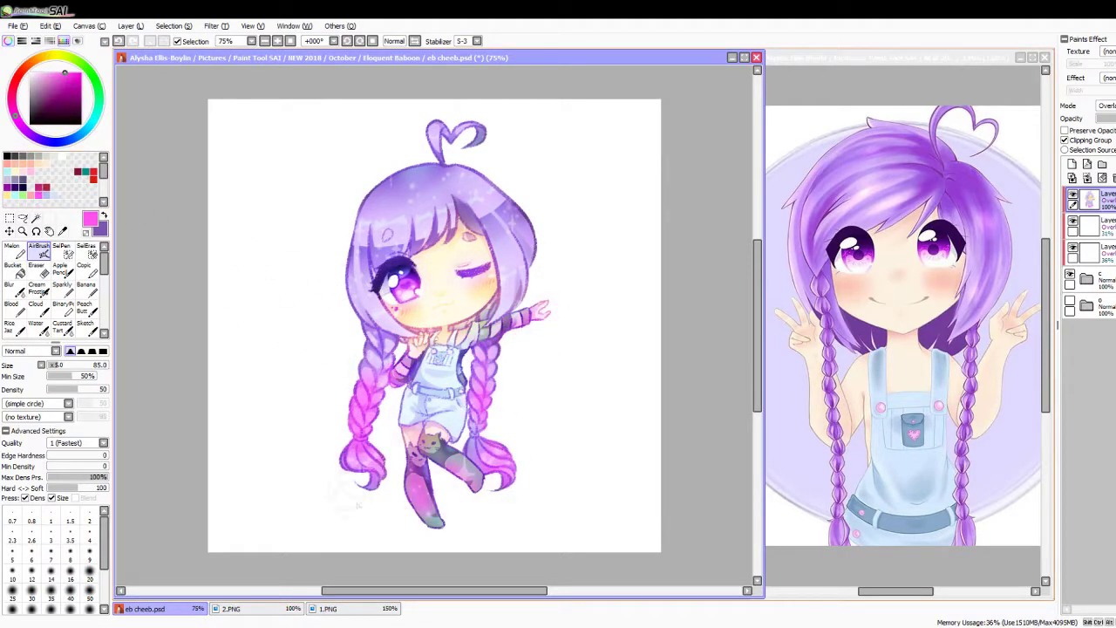
left_click_drag(366, 384, 362, 471)
left_click_drag(392, 366, 427, 515)
left_click(94, 117)
left_click_drag(419, 463, 489, 476)
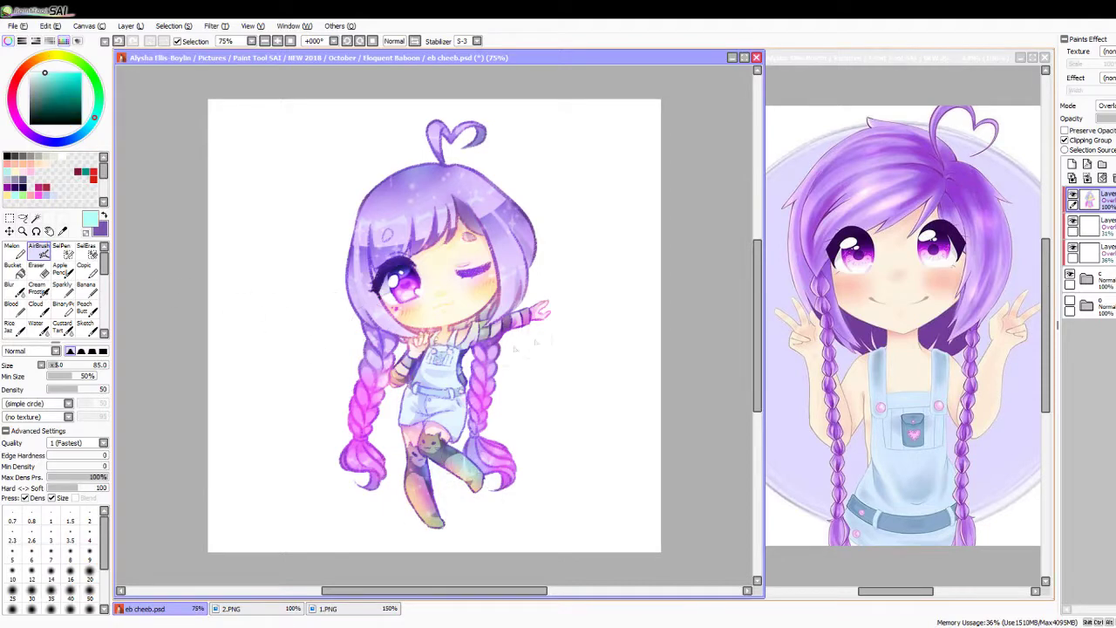
Step: Airbrush pale cyan over the crown and magenta along the side hair, and reduce the colour overlay layer to 29% opacity
left_click_drag(375, 175, 489, 210)
left_click_drag(357, 192, 488, 253)
left_click(37, 186)
left_click_drag(358, 227, 515, 210)
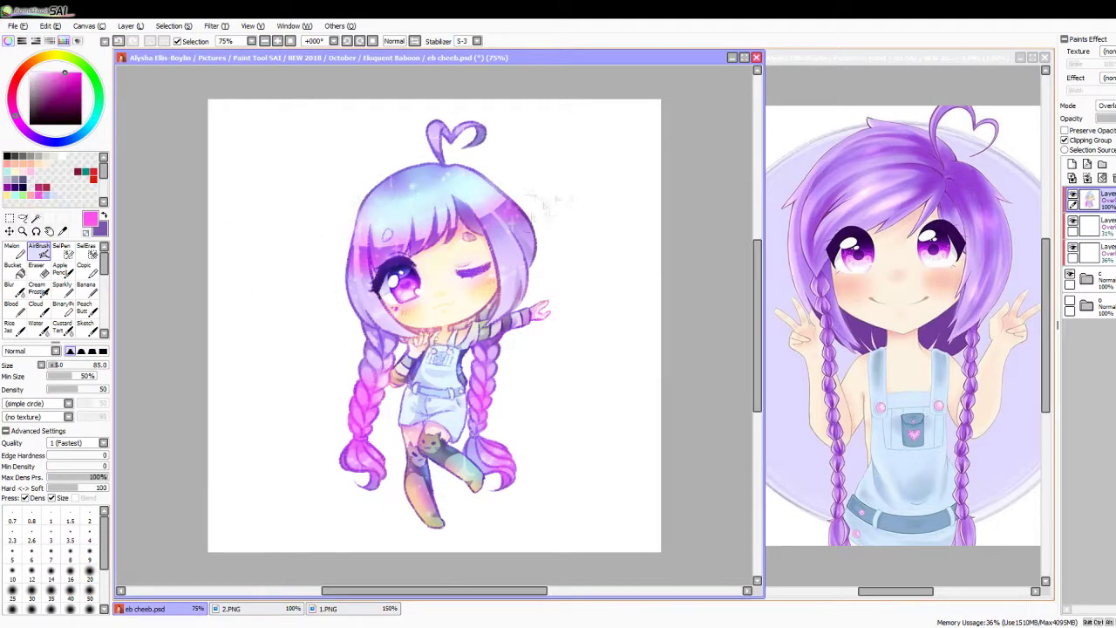
left_click(57, 94)
left_click(57, 94)
left_click_drag(367, 175, 523, 488)
left_click_drag(392, 261, 489, 514)
Step: On a new layer below the colour folder, outline the gaps between arms, braids and overalls in red with size 10 Peach Butt
left_click(1072, 164)
left_click(83, 307)
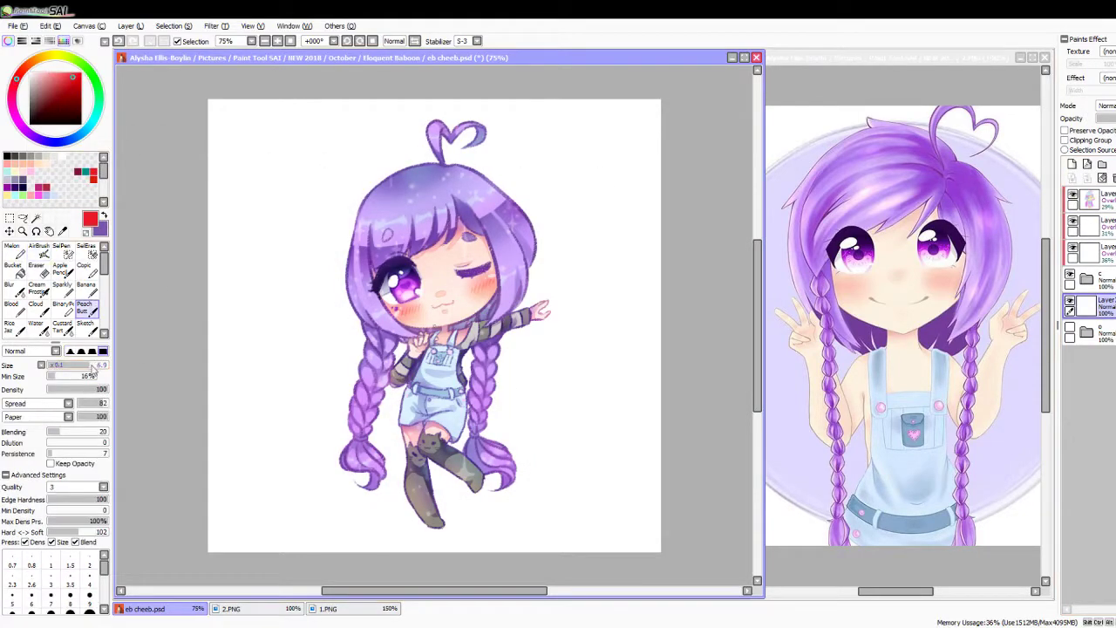
left_click(277, 41)
left_click_drag(277, 476, 319, 403)
mouse_move(565, 417)
left_mouse_down()
mouse_move(558, 545)
mouse_move(582, 432)
left_mouse_up()
left_click_drag(571, 488, 578, 532)
scroll(436, 322, "down", 5)
mouse_move(242, 296)
left_mouse_down()
mouse_move(325, 267)
mouse_move(184, 432)
mouse_move(167, 504)
left_mouse_up()
left_click_drag(314, 288, 278, 440)
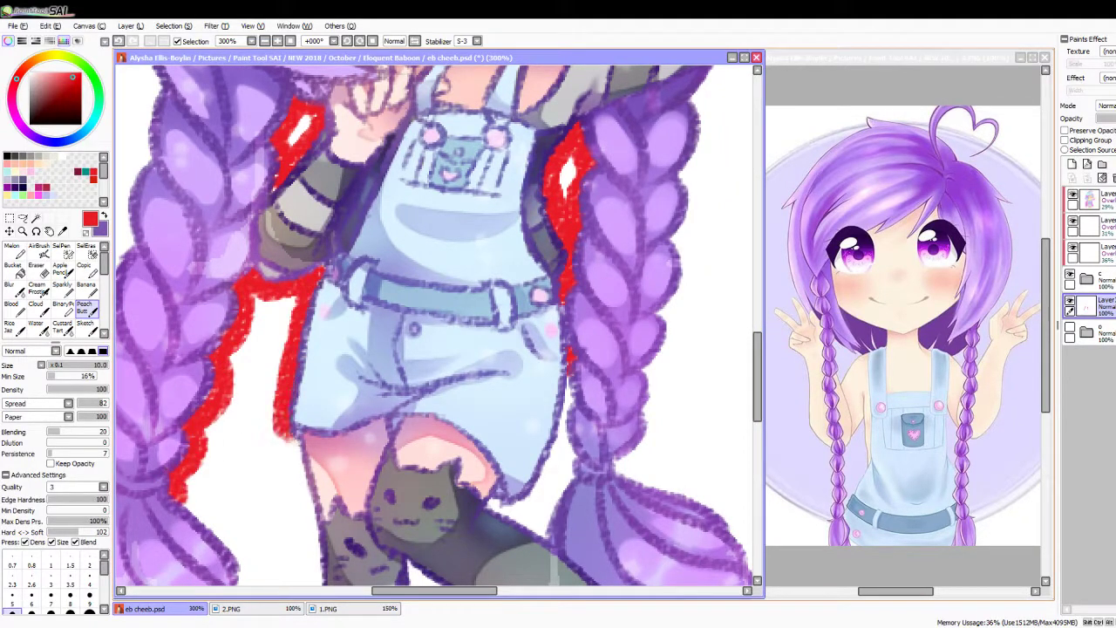
mouse_move(567, 415)
left_mouse_down()
mouse_move(543, 539)
mouse_move(488, 510)
left_mouse_up()
left_click_drag(559, 445, 515, 519)
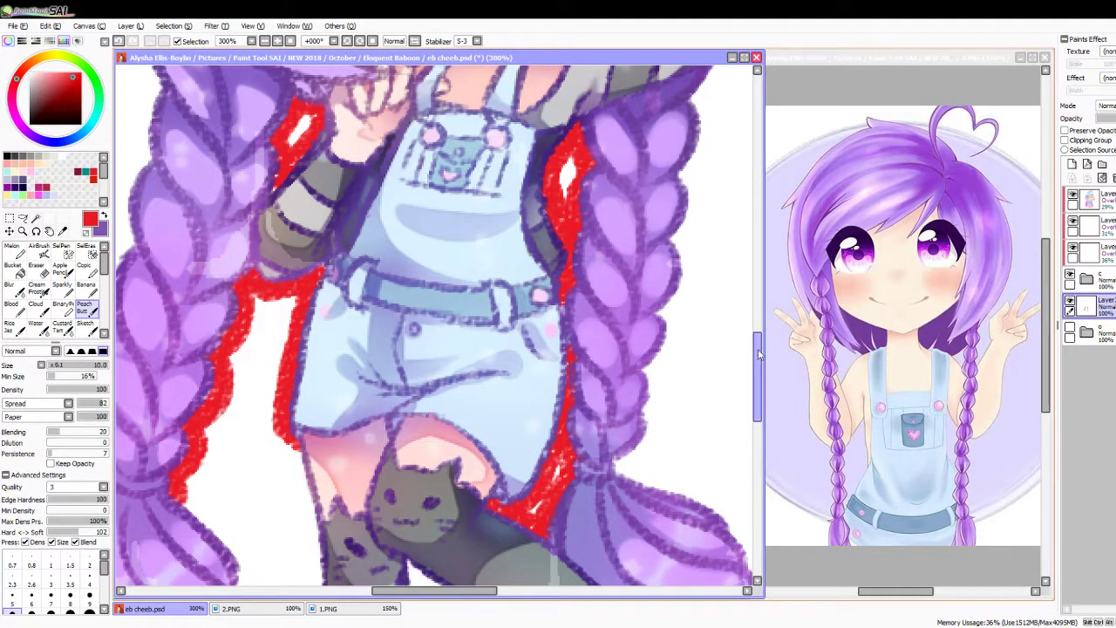
Step: Continue the red outline around the braid tails, along the thigh and under the raised leg
scroll(635, 442, "down", 2)
mouse_move(179, 305)
left_mouse_down()
mouse_move(252, 391)
mouse_move(216, 489)
left_mouse_up()
mouse_move(139, 470)
left_mouse_down()
mouse_move(118, 485)
mouse_move(174, 462)
left_mouse_up()
left_click_drag(179, 432, 157, 487)
left_click_drag(131, 440, 124, 446)
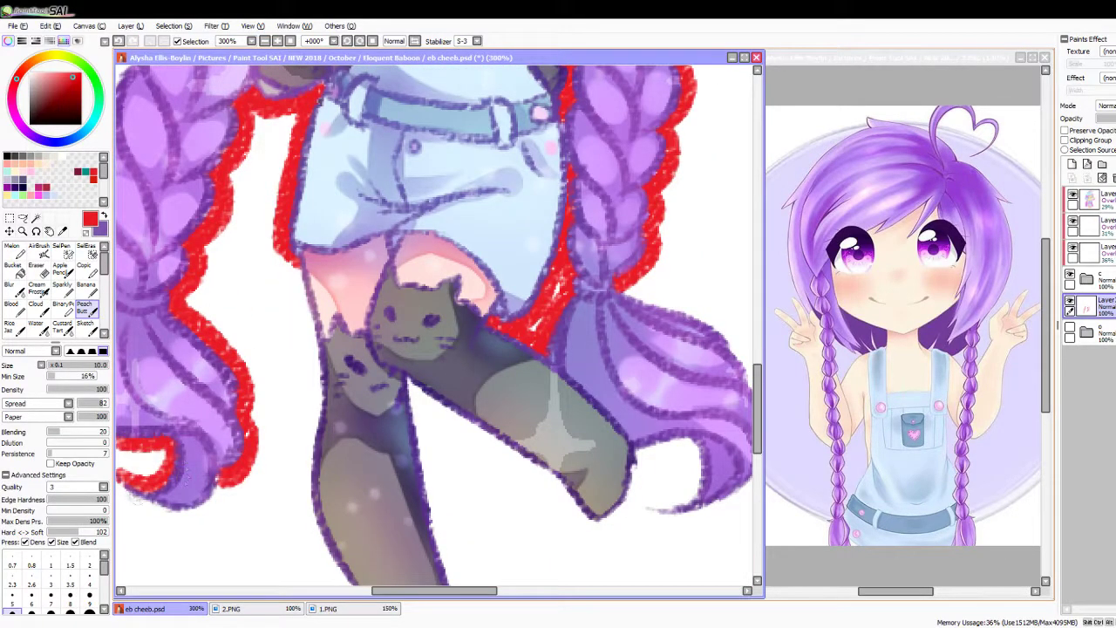
left_click_drag(120, 489, 234, 478)
left_click_drag(287, 261, 305, 479)
mouse_move(409, 384)
left_mouse_down()
mouse_move(567, 502)
mouse_move(644, 450)
mouse_move(707, 515)
mouse_move(738, 491)
left_mouse_up()
left_click_drag(635, 504, 653, 519)
Step: Outline the lower socks and both feet in red, redoing one misplaced stroke
scroll(645, 515, "down", 4)
mouse_move(295, 240)
left_mouse_down()
mouse_move(384, 413)
mouse_move(436, 455)
mouse_move(449, 297)
left_mouse_up()
left_click_drag(410, 185, 454, 366)
left_click_drag(484, 418, 441, 296)
key("ctrl+z")
left_click_drag(474, 415, 441, 310)
left_click_drag(523, 262, 236, 428)
mouse_move(325, 228)
left_mouse_down()
mouse_move(466, 310)
mouse_move(478, 424)
mouse_move(433, 453)
mouse_move(493, 367)
mouse_move(575, 305)
mouse_move(571, 255)
mouse_move(458, 305)
mouse_move(523, 262)
mouse_move(521, 427)
left_mouse_up()
Step: Extend the red outline up the braid, around the outstretched arm and hand, and along the winking side of the hair
scroll(433, 453, "up", 7)
scroll(436, 323, "up", 5)
mouse_move(515, 79)
left_mouse_down()
mouse_move(565, 253)
mouse_move(523, 305)
left_mouse_up()
scroll(366, 323, "up", 5)
left_click_drag(174, 96, 207, 208)
mouse_move(179, 103)
left_mouse_down()
mouse_move(240, 113)
mouse_move(253, 152)
mouse_move(323, 135)
left_mouse_up()
mouse_move(207, 206)
left_mouse_down()
mouse_move(328, 246)
mouse_move(471, 357)
mouse_move(525, 420)
left_mouse_up()
scroll(436, 322, "up", 3)
mouse_move(206, 293)
left_mouse_down()
mouse_move(358, 279)
mouse_move(301, 354)
left_mouse_up()
left_click_drag(147, 229, 214, 292)
Step: Outline the heart curl, the crown and the hair beside the open eye in red
scroll(436, 332, "left", 5)
mouse_move(471, 229)
left_mouse_down()
mouse_move(440, 367)
mouse_move(480, 415)
left_mouse_up()
scroll(436, 322, "down", 3)
mouse_move(155, 419)
left_mouse_down()
mouse_move(244, 314)
mouse_move(468, 228)
left_mouse_up()
left_click_drag(159, 391, 146, 473)
scroll(437, 323, "down", 3)
scroll(436, 322, "left", 3)
left_click_drag(370, 181, 329, 361)
left_click_drag(340, 288, 310, 417)
left_click_drag(337, 337, 303, 532)
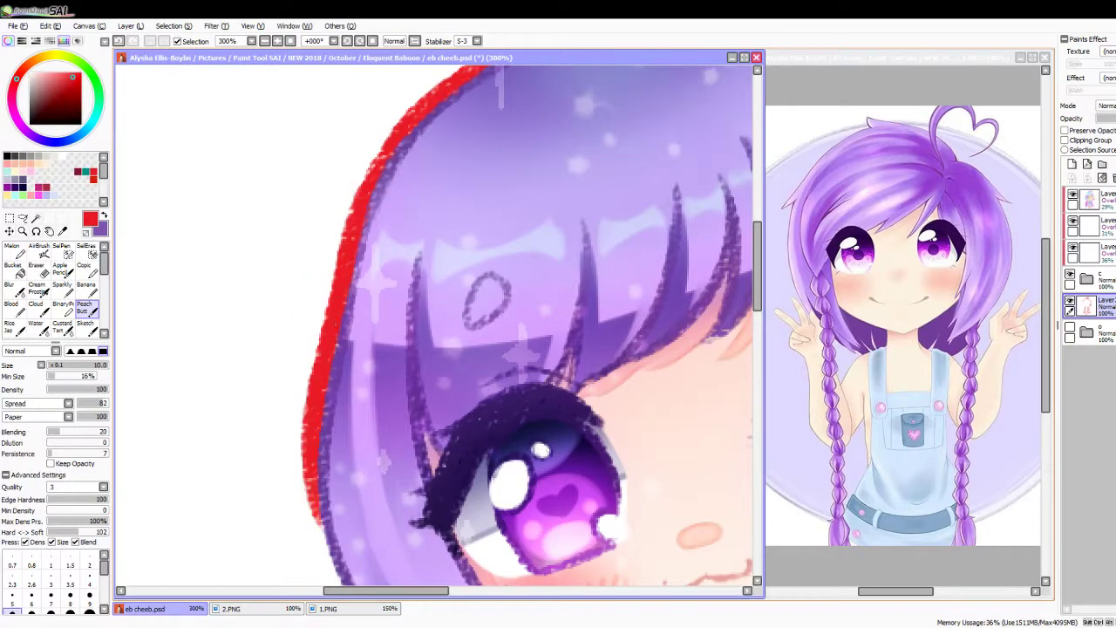
Step: Carry the red outline down the open-eye side of the hair and along the braid to its tail
scroll(436, 323, "down", 3)
left_click_drag(375, 240, 305, 436)
scroll(436, 323, "down", 5)
mouse_move(361, 155)
left_mouse_down()
mouse_move(394, 237)
mouse_move(353, 407)
left_mouse_up()
scroll(436, 322, "down", 5)
left_click_drag(367, 199, 319, 340)
mouse_move(351, 325)
left_mouse_down()
mouse_move(288, 503)
mouse_move(349, 581)
left_mouse_up()
scroll(436, 322, "down", 3)
mouse_move(314, 421)
left_mouse_down()
mouse_move(280, 476)
mouse_move(367, 491)
left_mouse_up()
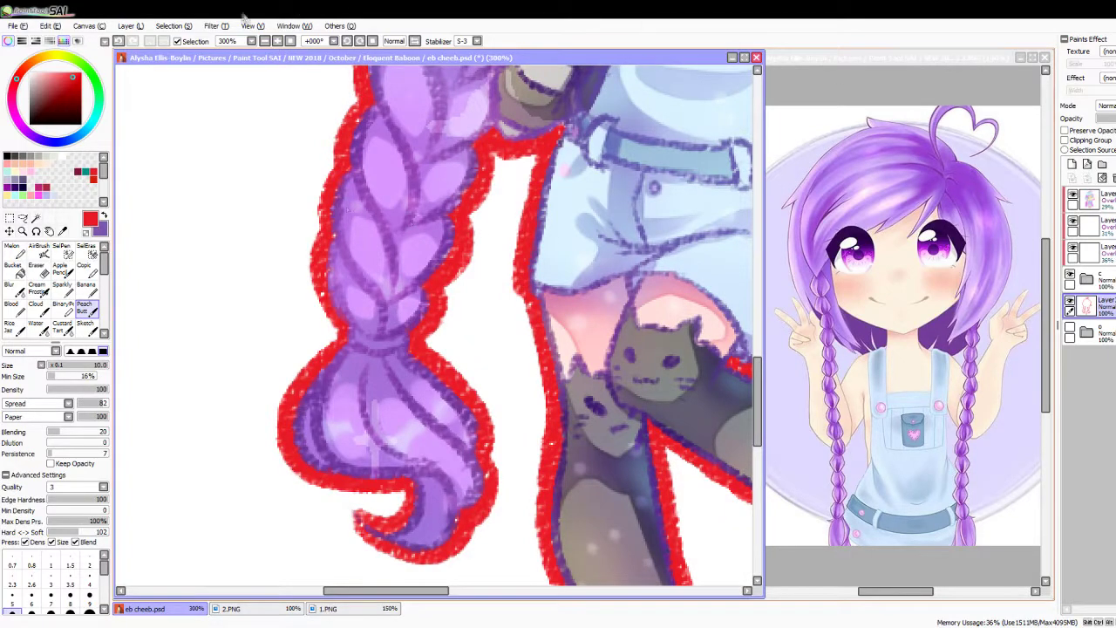
Step: On a new top layer, try red inner outlines at size 4.9 along the raised leg, hair ends and sleeve edge
left_click(1072, 164)
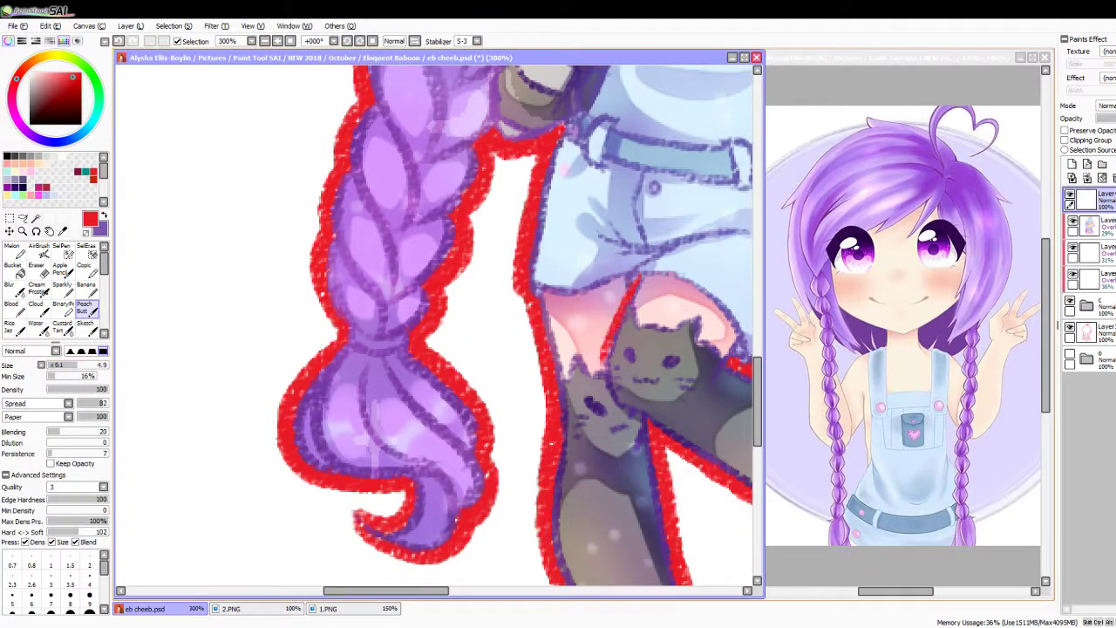
scroll(436, 323, "up", 2)
scroll(436, 323, "right", 3)
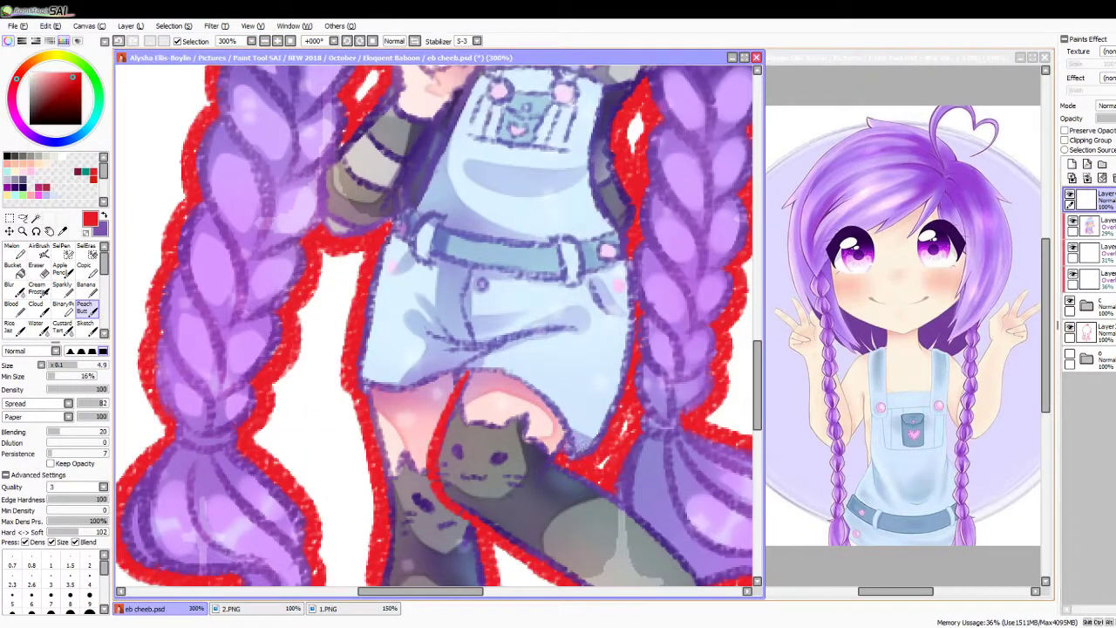
scroll(436, 323, "down", 3)
scroll(436, 323, "up", 10)
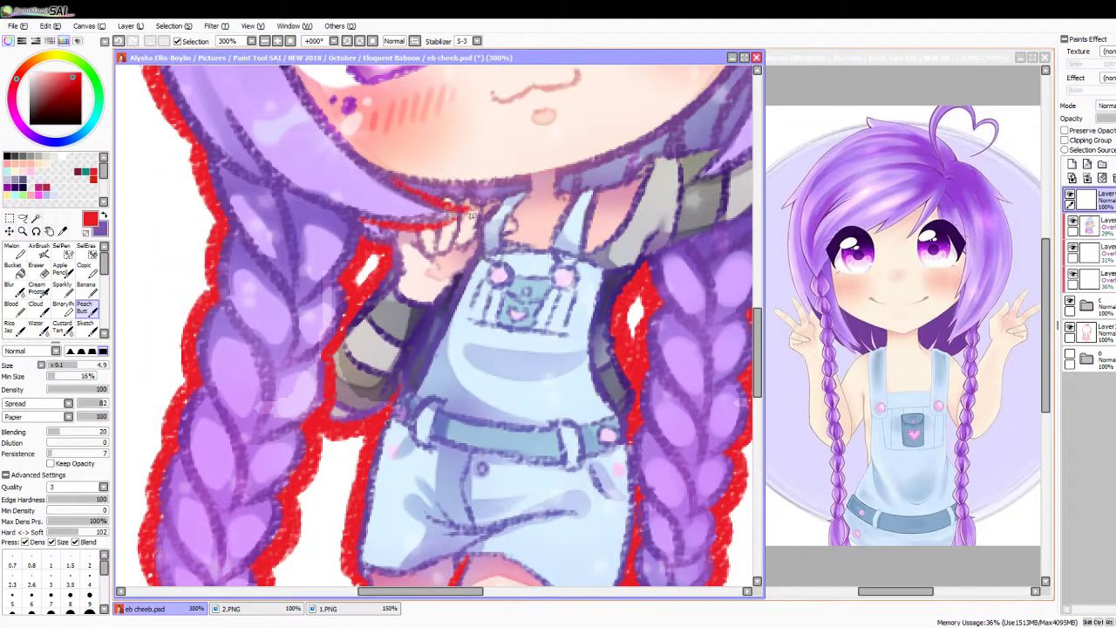
scroll(441, 571, "right", 8)
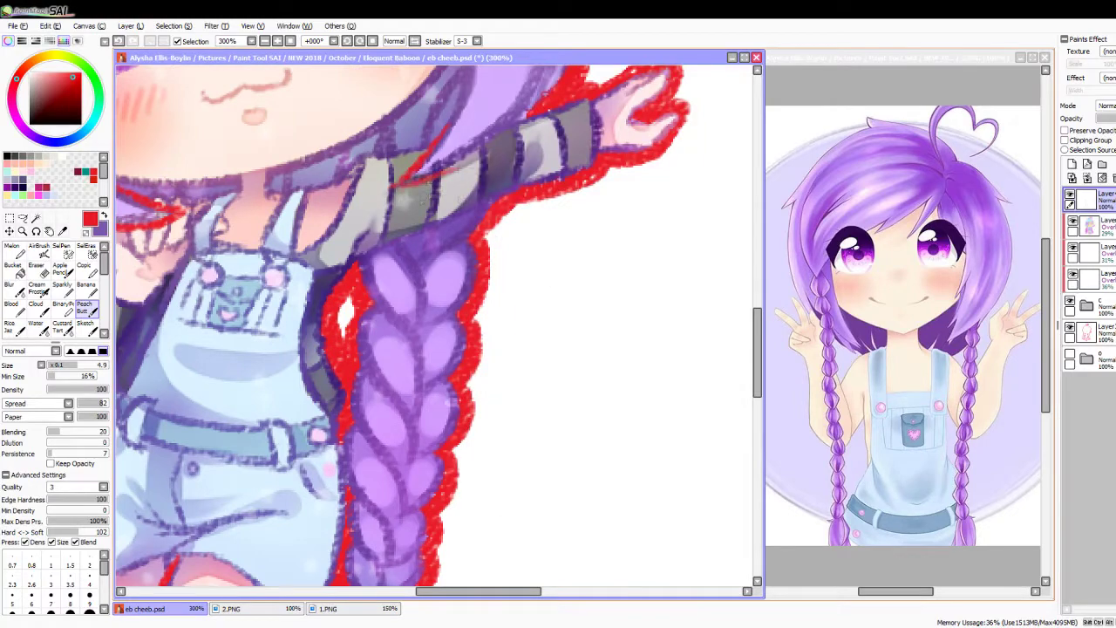
Step: Recolour the character's outer outline white and remove the inner outline layer
left_click(290, 41)
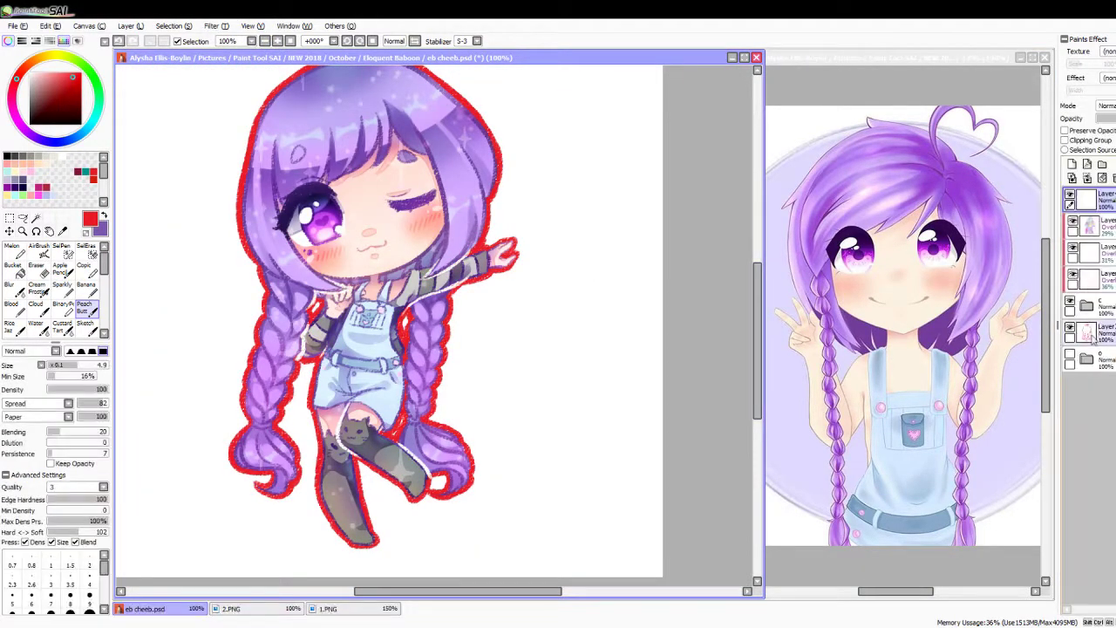
key("ctrl+z")
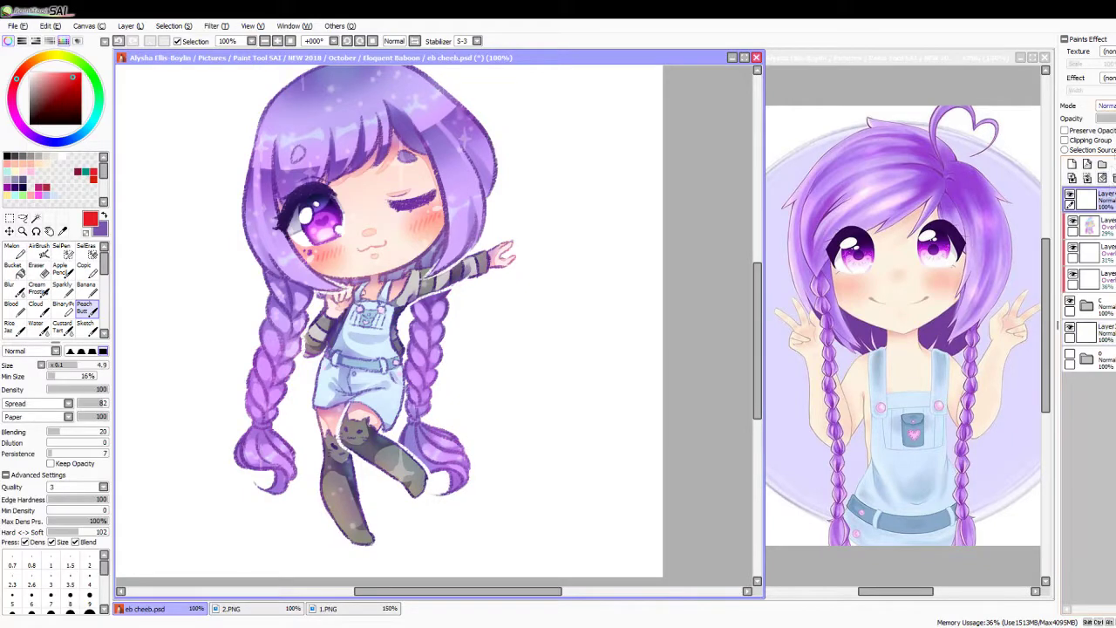
key("ctrl+minus")
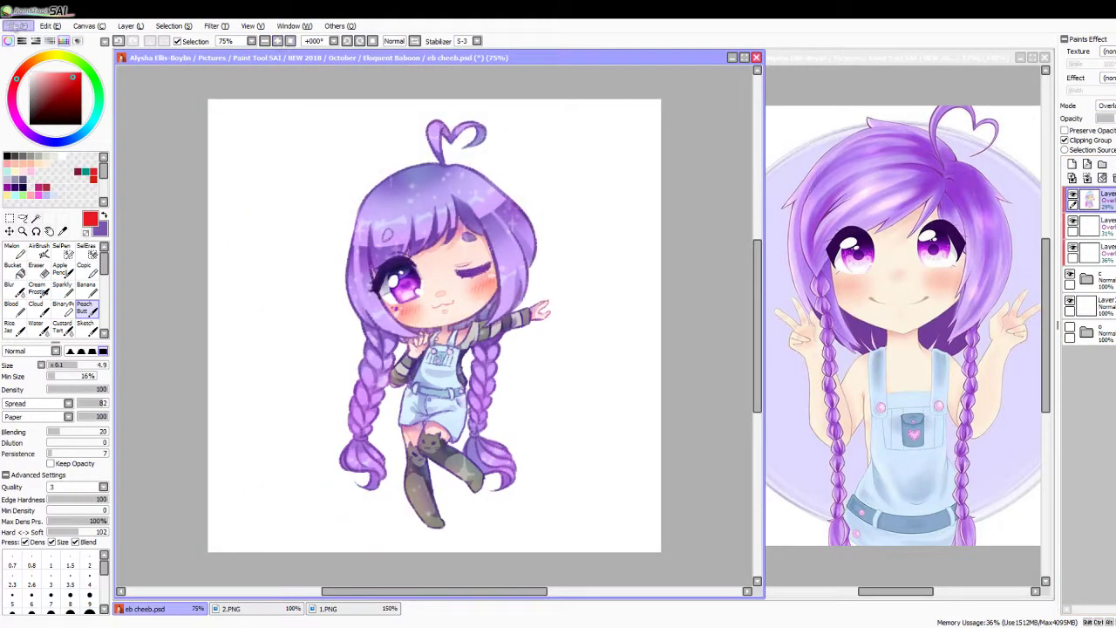